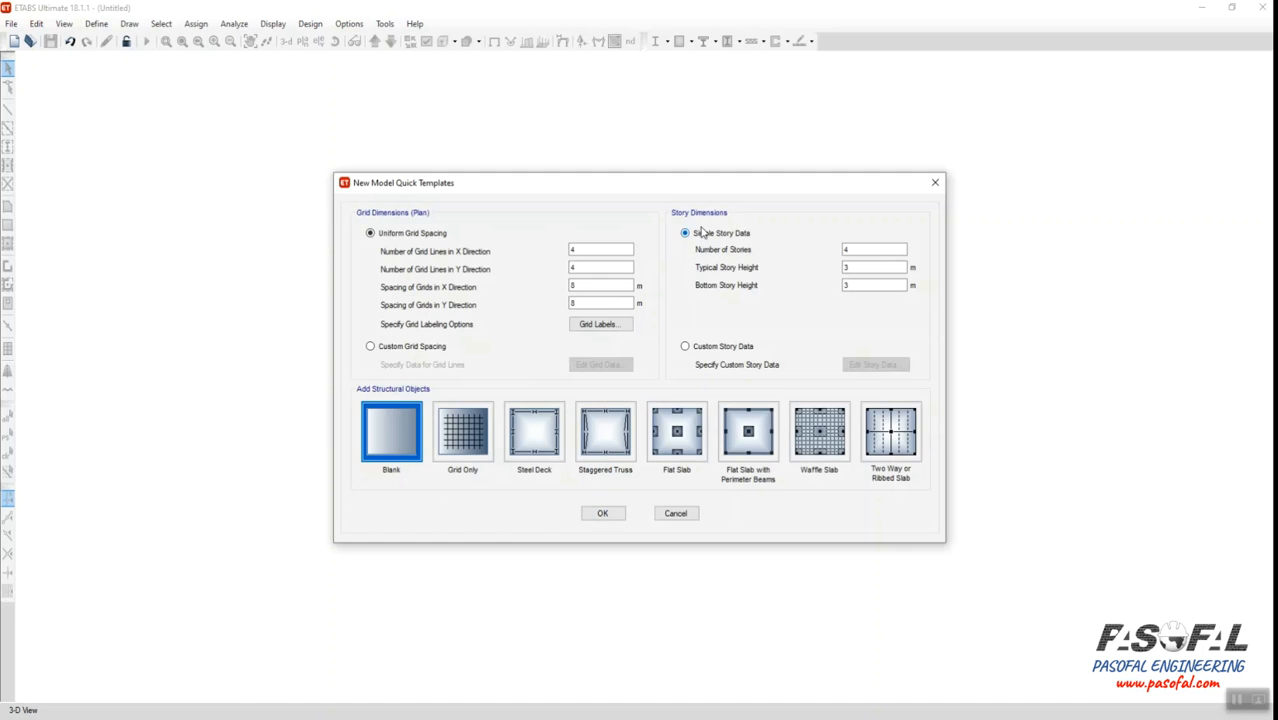
Create a blank four-story model and add a cylindrical grid system with the default labeling and dimensions
click(602, 517)
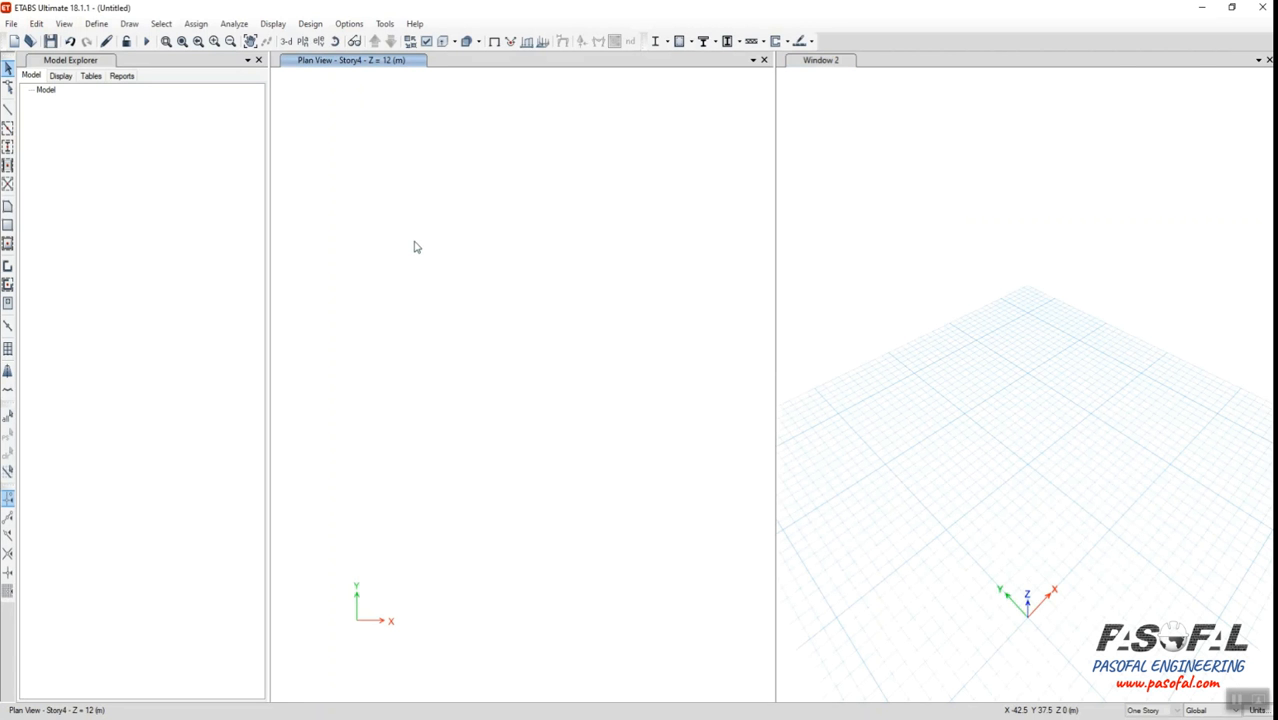
right_click(506, 224)
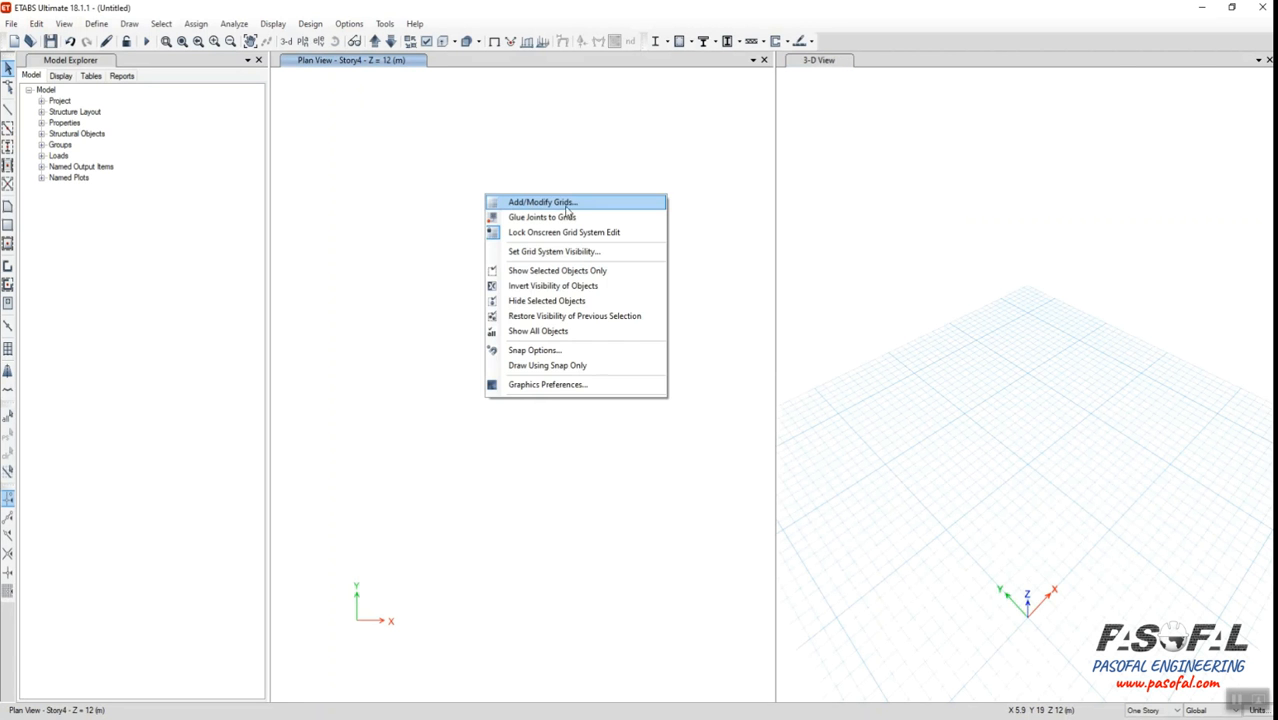
click(556, 204)
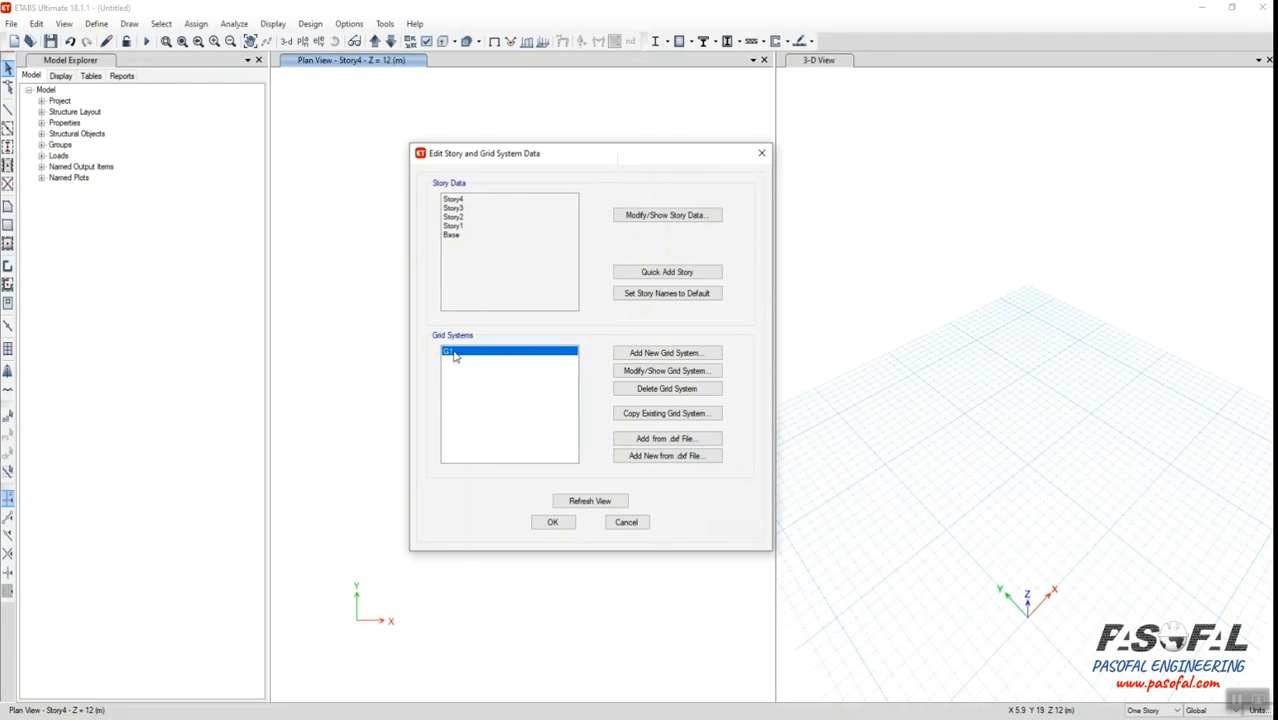
click(645, 353)
click(514, 311)
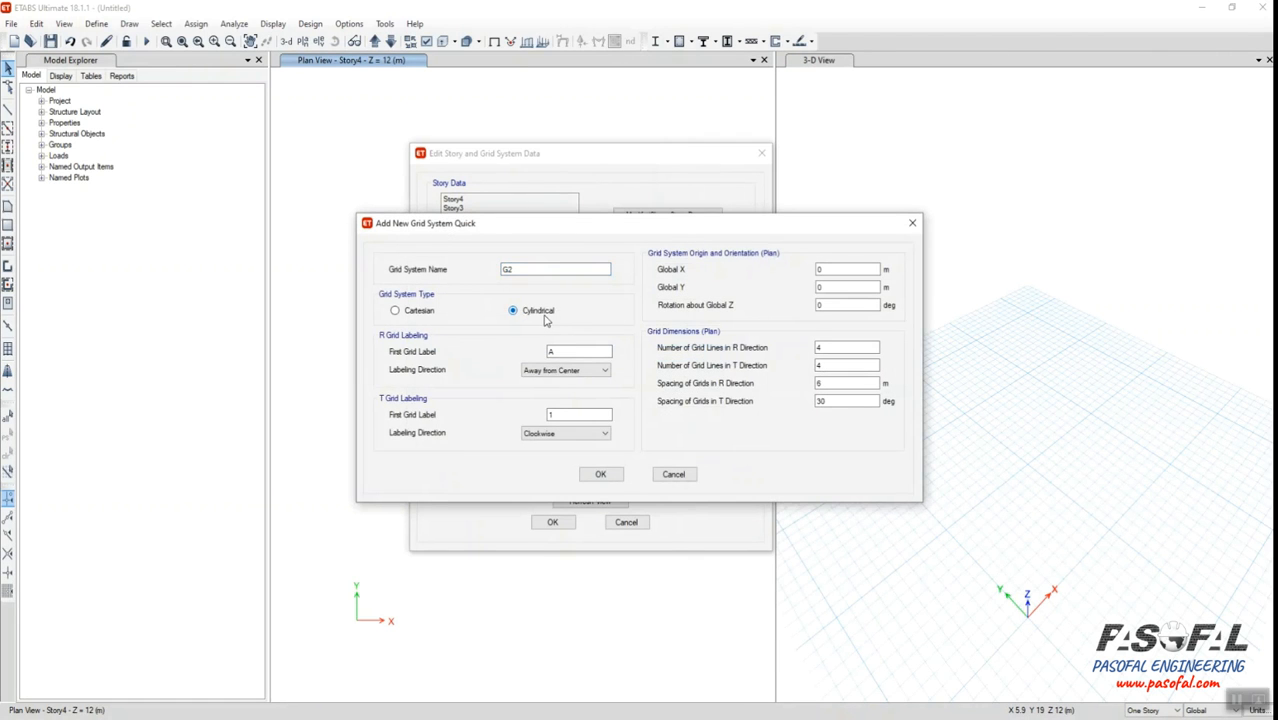
mouse_move(582, 228)
mouse_down()
mouse_move(602, 228)
mouse_move(602, 214)
mouse_up()
click(624, 358)
click(575, 356)
click(605, 419)
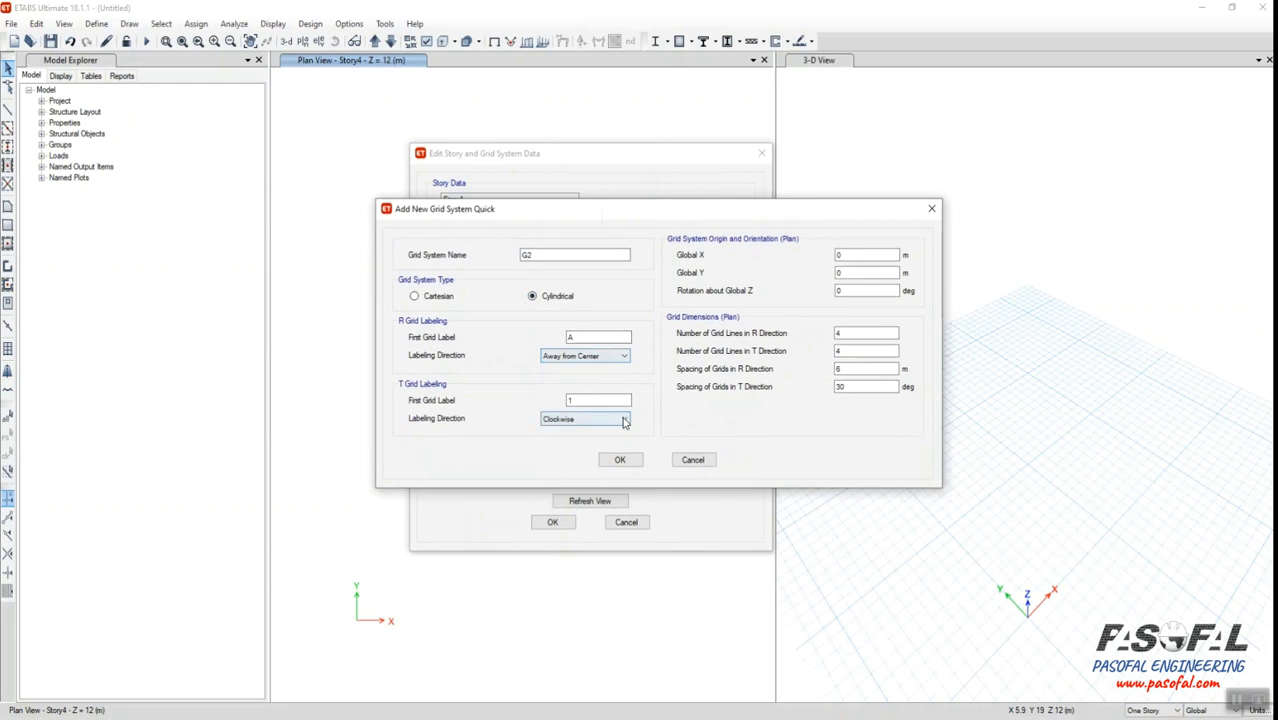
click(661, 408)
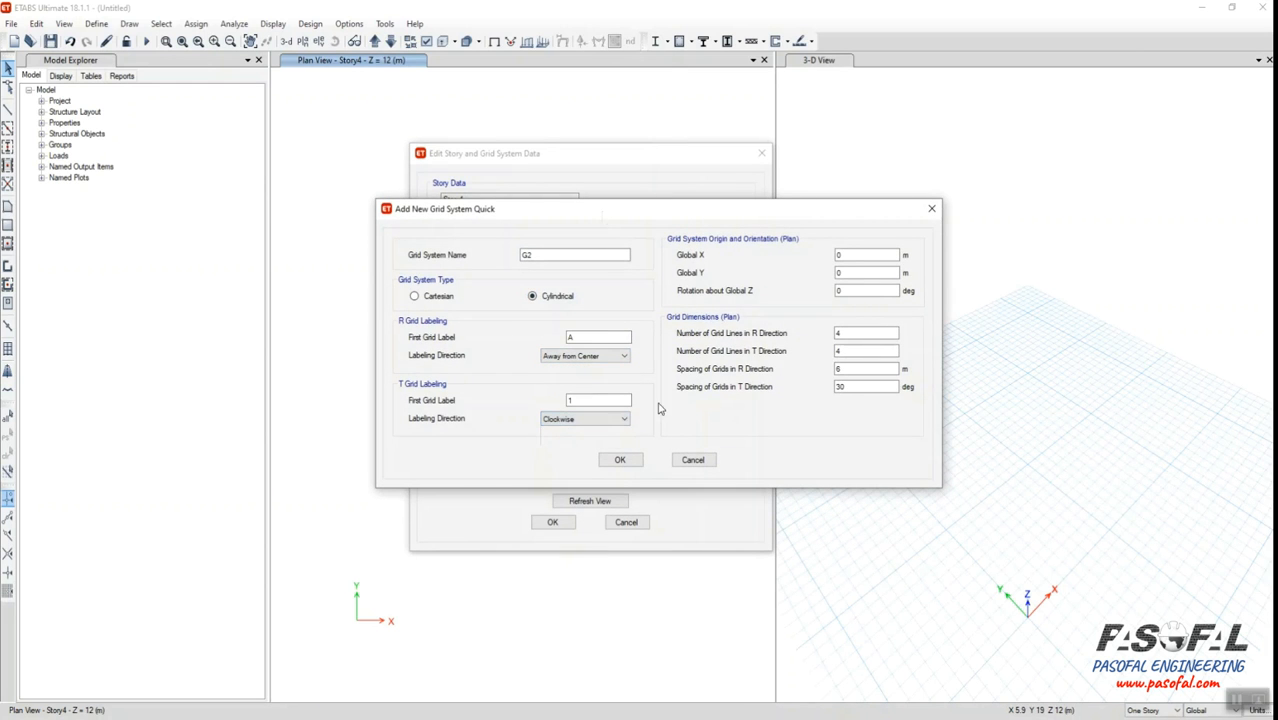
click(618, 459)
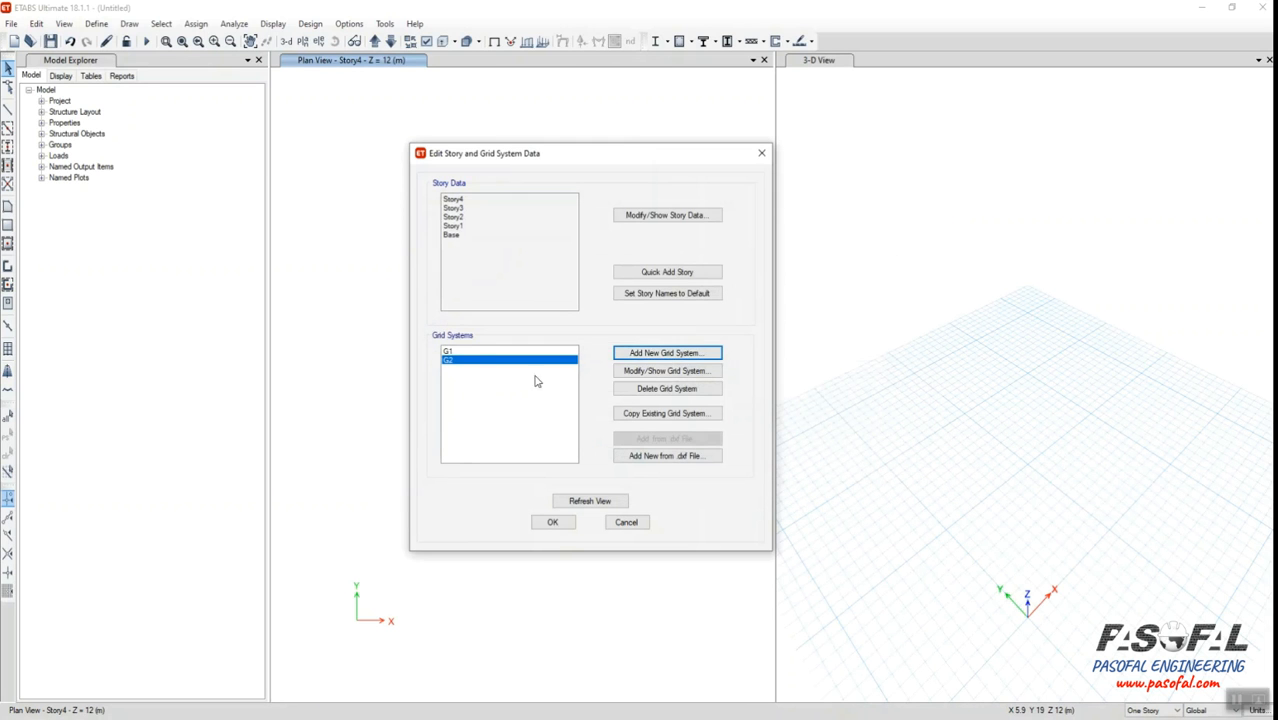
Delete the original grid system G1 from the model
click(479, 355)
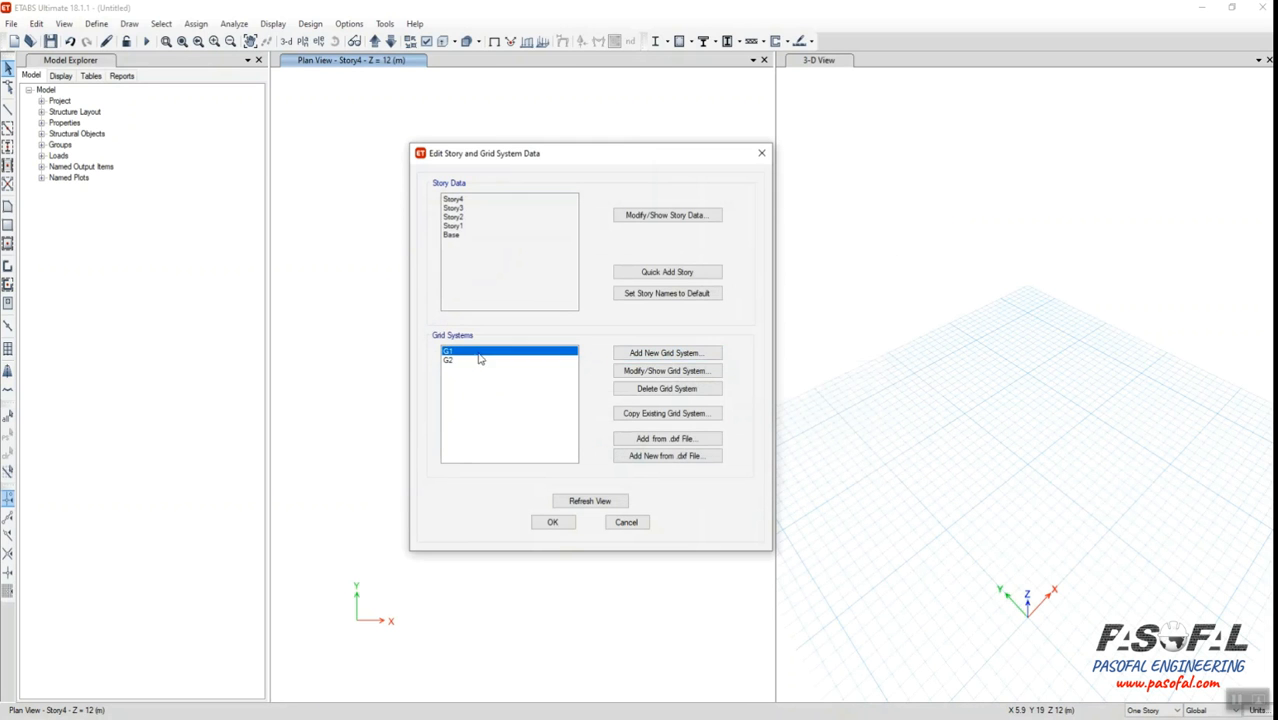
click(646, 392)
click(650, 417)
click(459, 353)
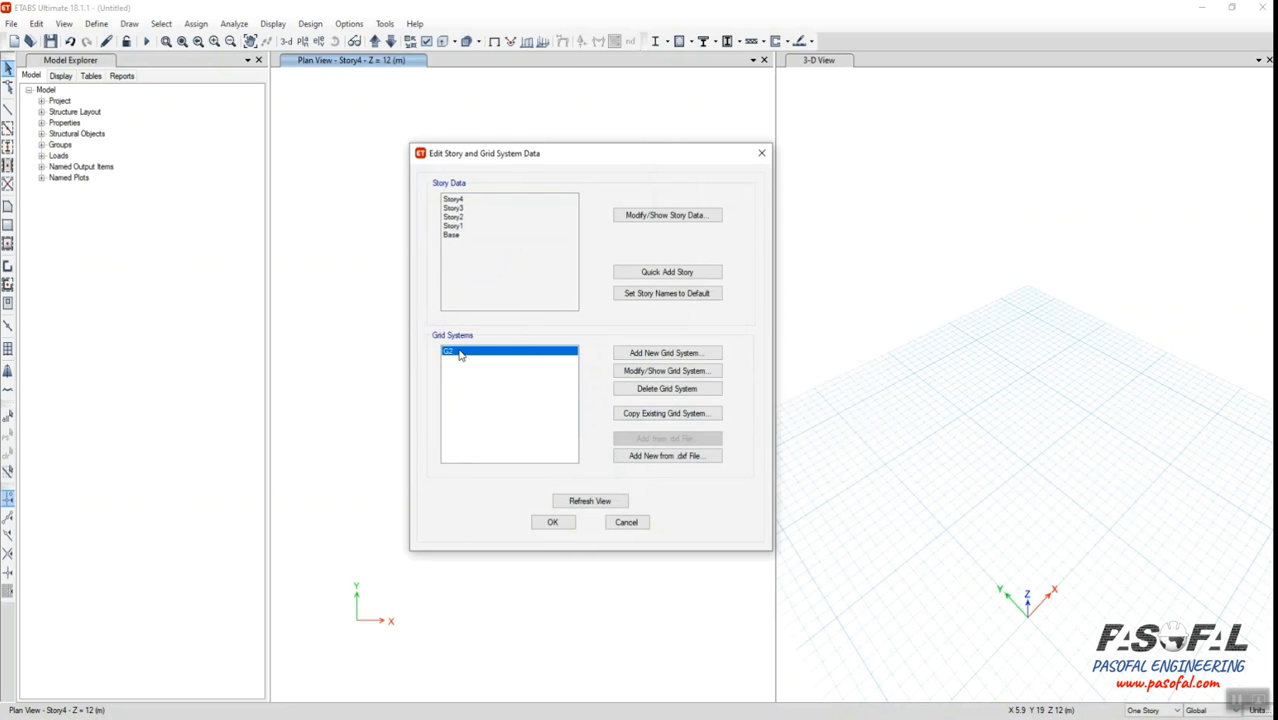
Rename the remaining cylindrical grid system as G1 and apply the grid changes to the model
click(667, 371)
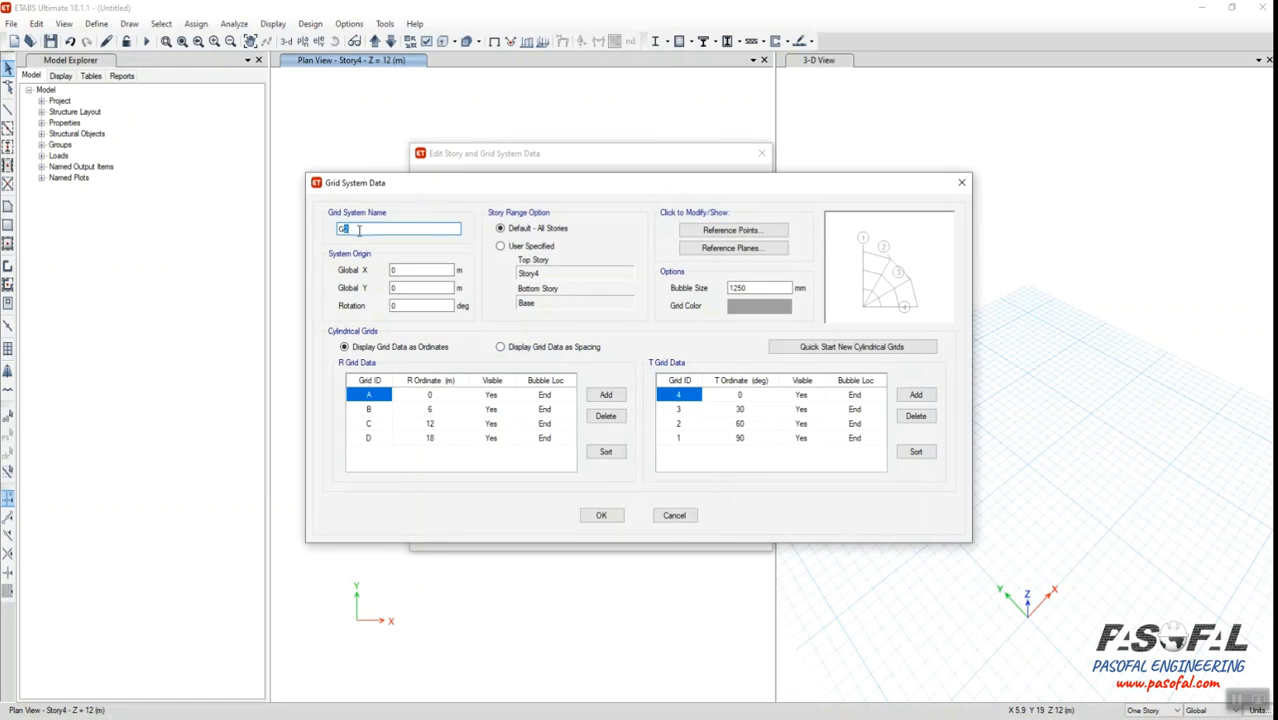
click(597, 517)
click(556, 523)
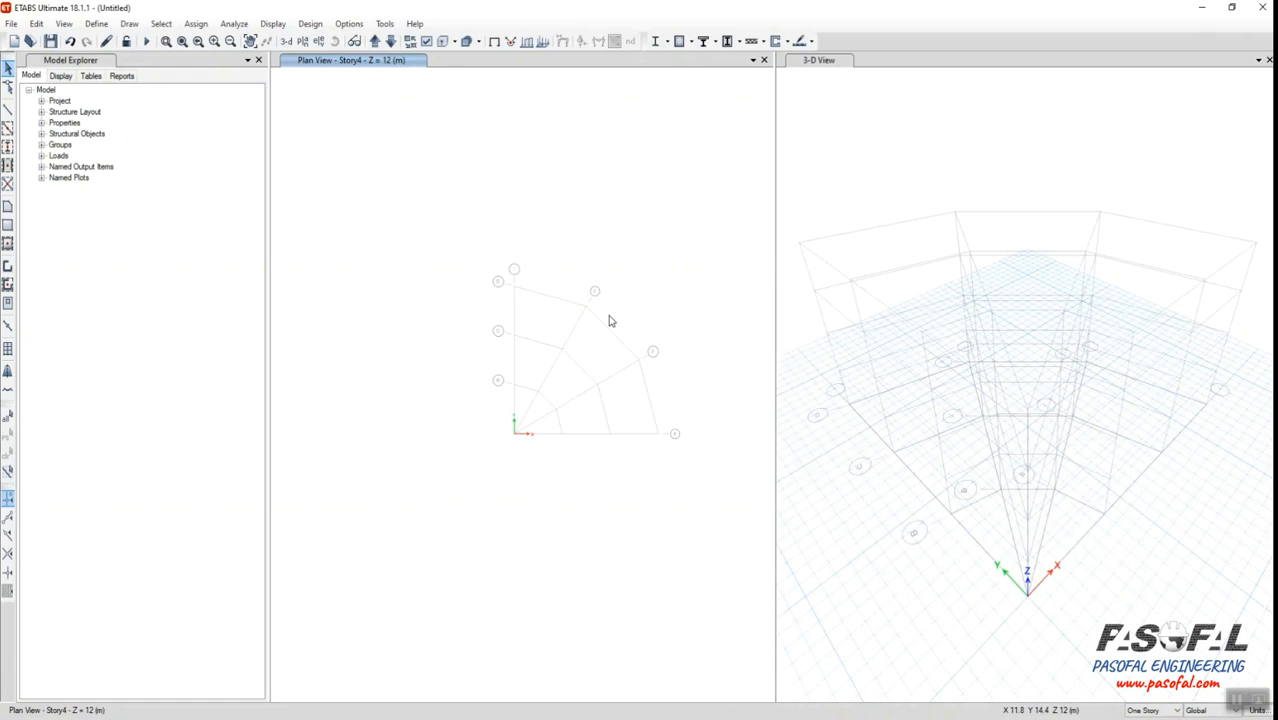
In grid system G1, set the R ordinates of B to 11 m and C to 13.5 m, and delete grid D
right_click(570, 179)
click(620, 188)
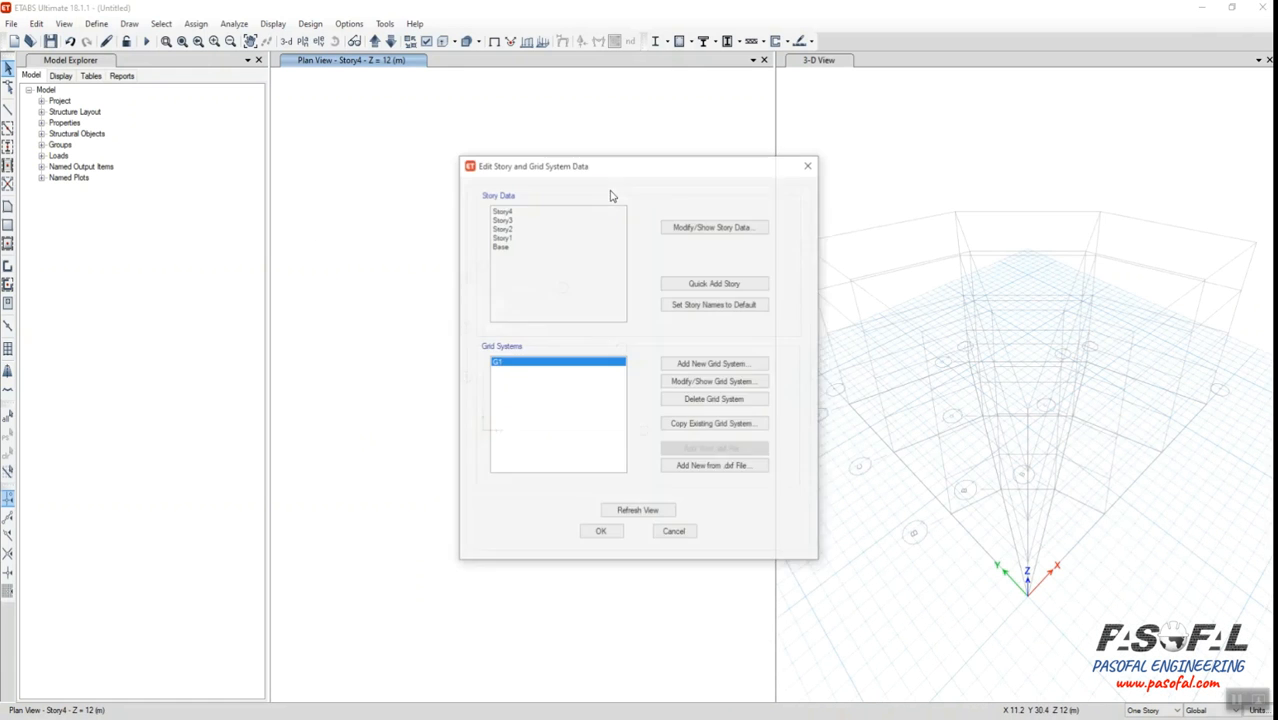
click(686, 382)
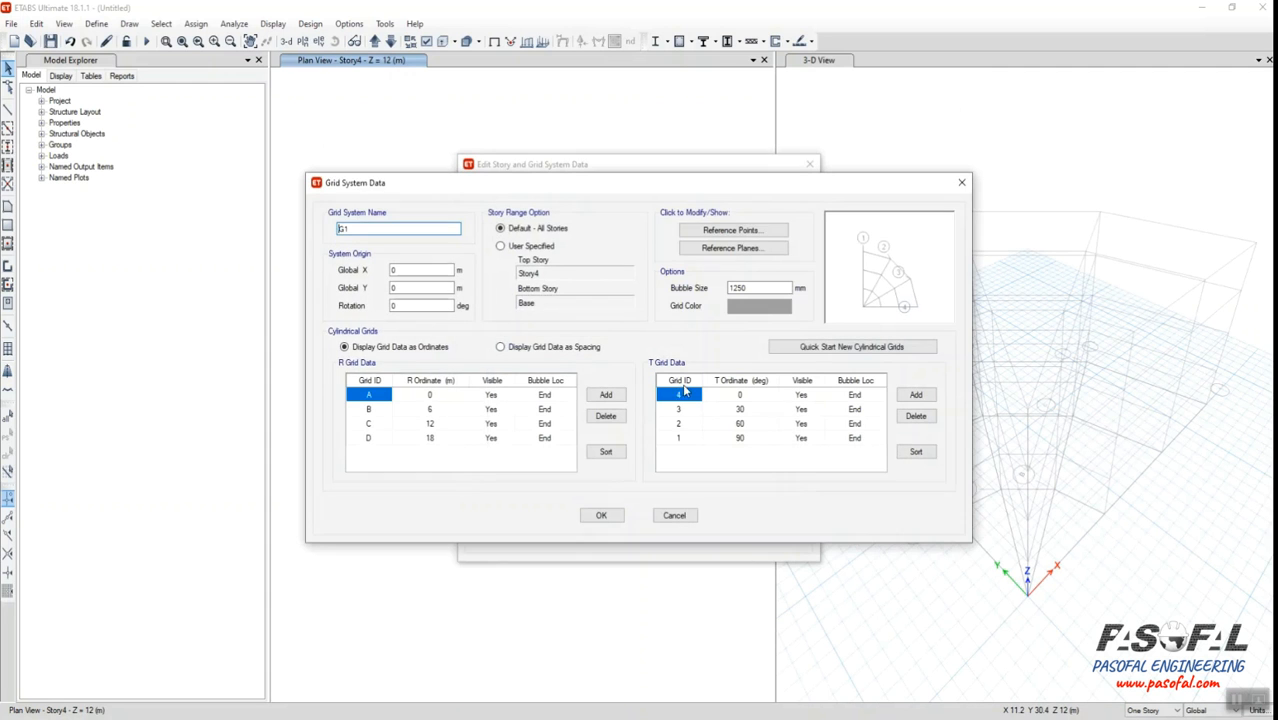
click(441, 412)
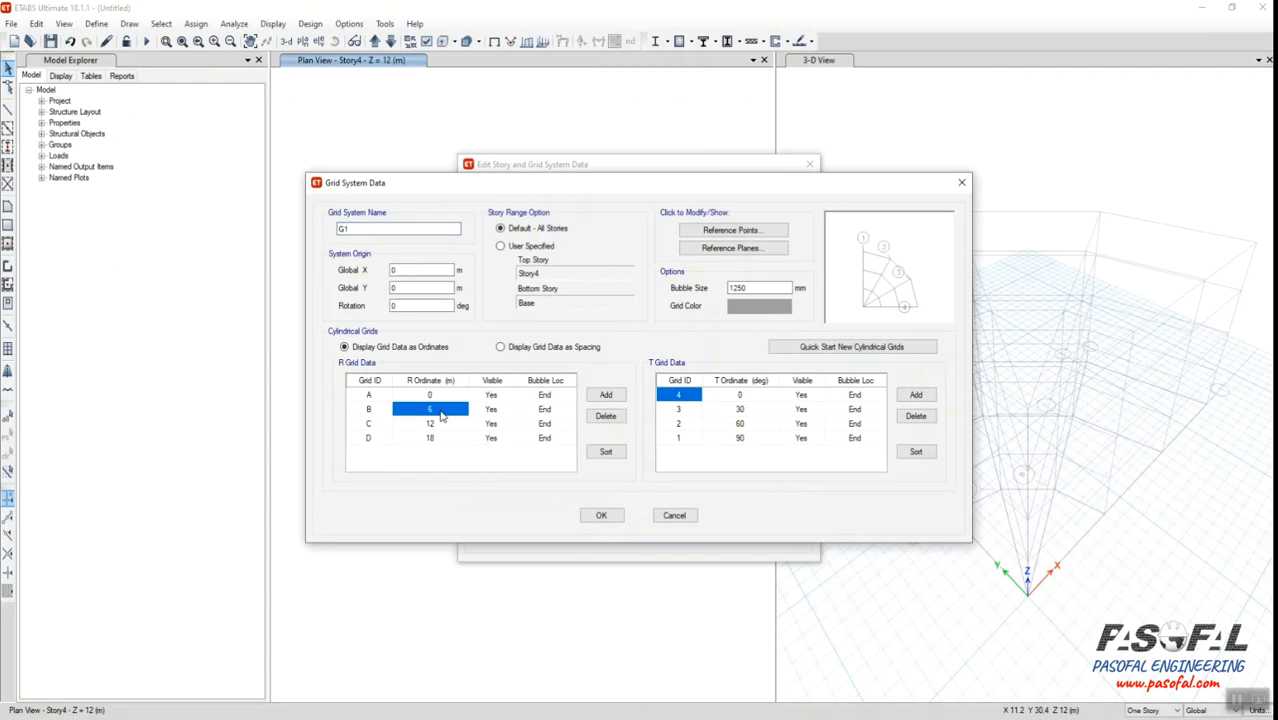
text(11)
click(441, 424)
text(1)
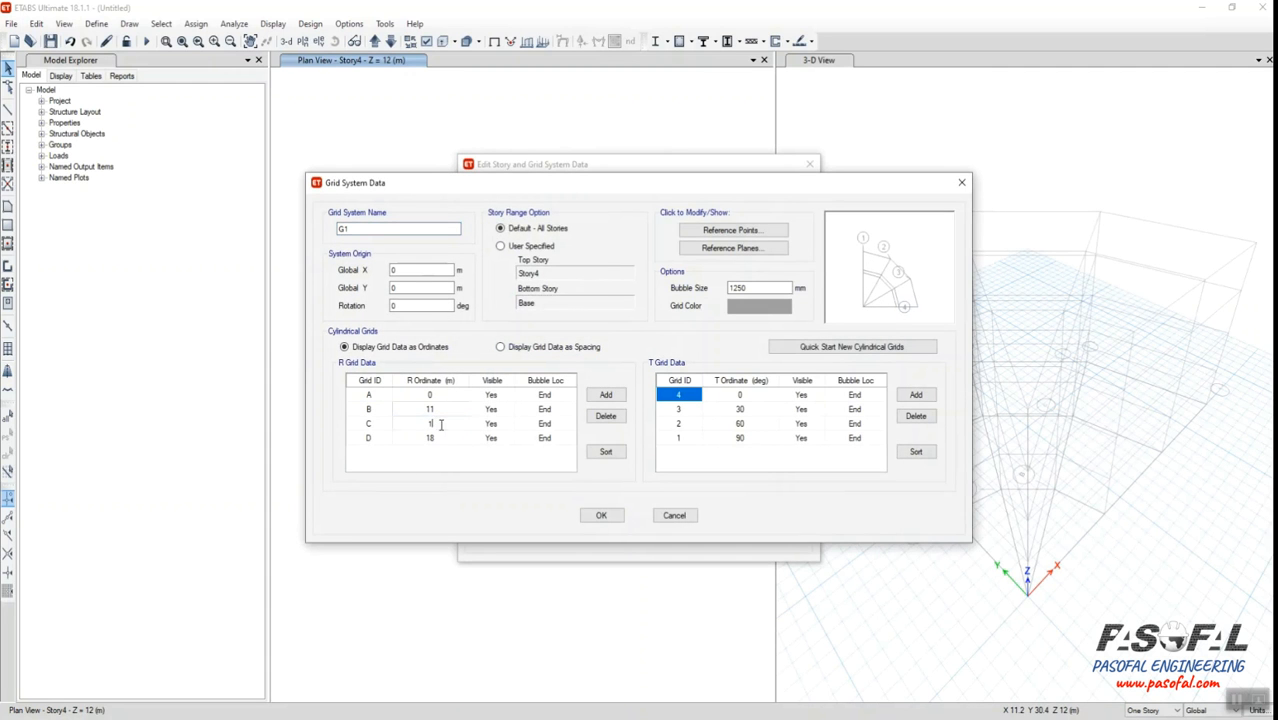
click(365, 438)
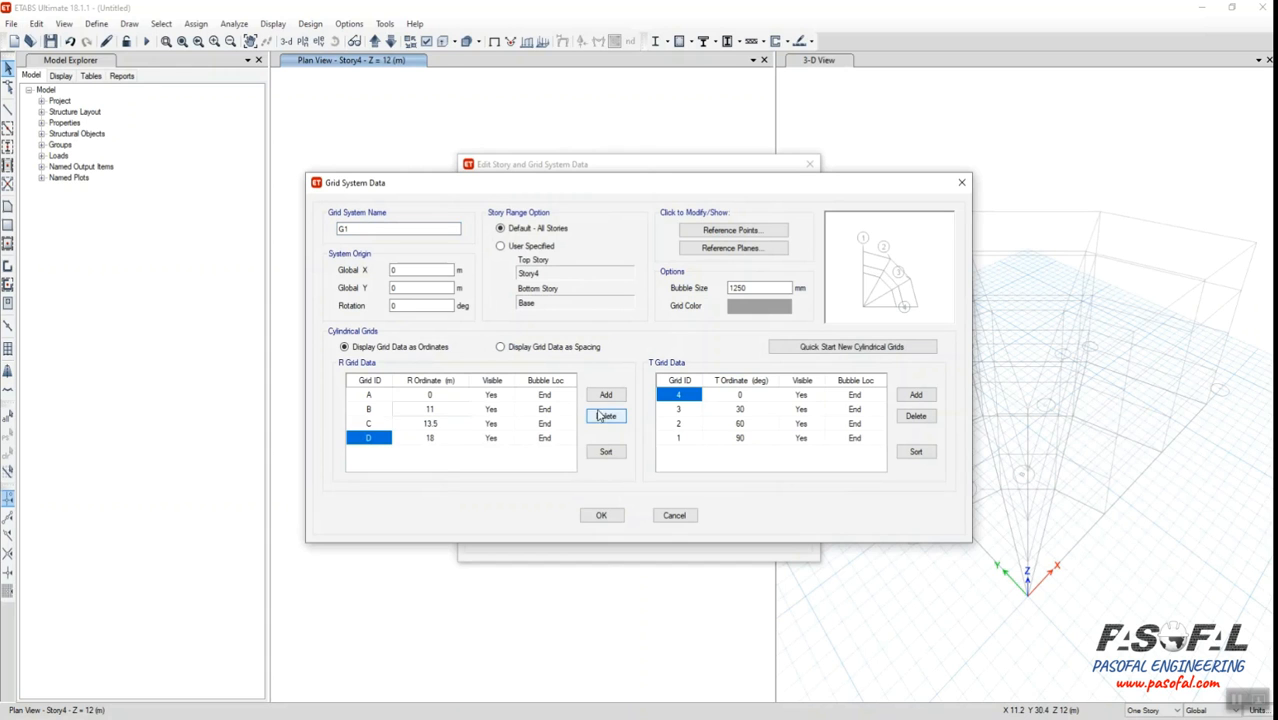
click(606, 415)
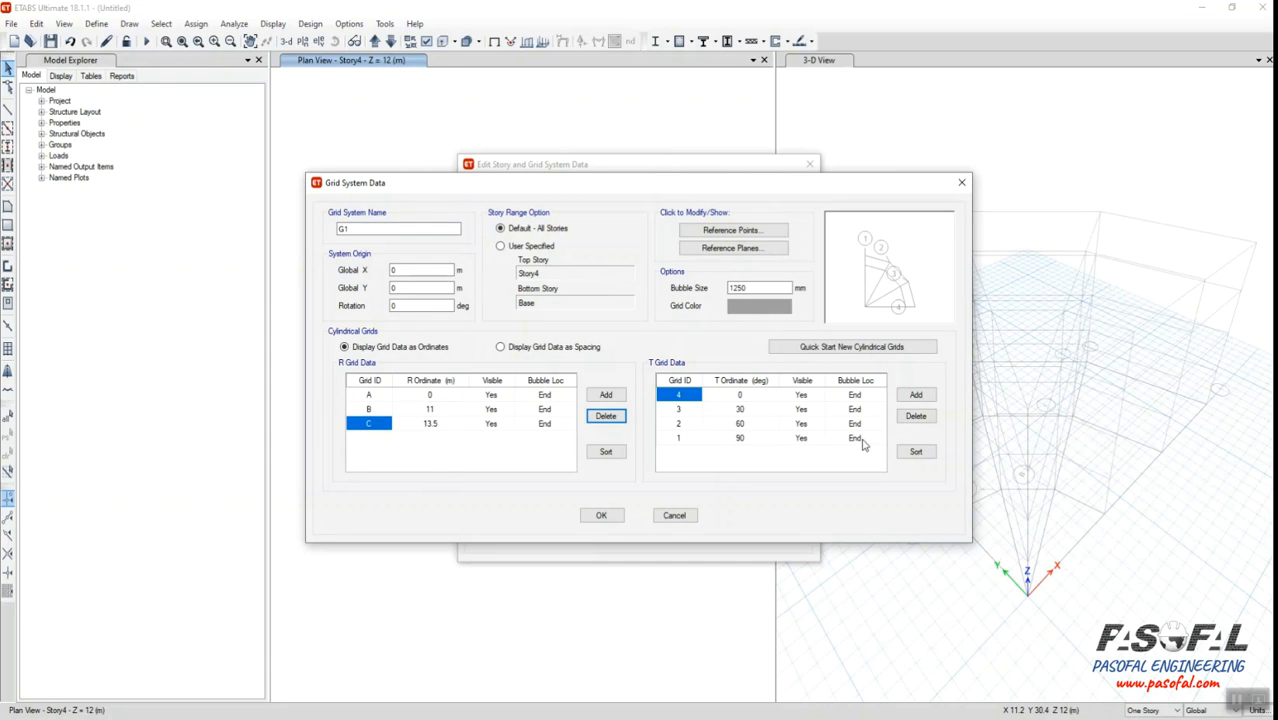
Relabel the four T grids as 1, 2, 3 and 4 in order of increasing angle
click(687, 397)
key(Down)
text(2)
key(Down)
text(3)
click(689, 441)
text(4)
Set the T ordinates of grids 2, 3 and 4 to 20, 40 and 60 degrees
click(740, 409)
text(20)
click(748, 424)
text(40)
click(743, 440)
text(60)
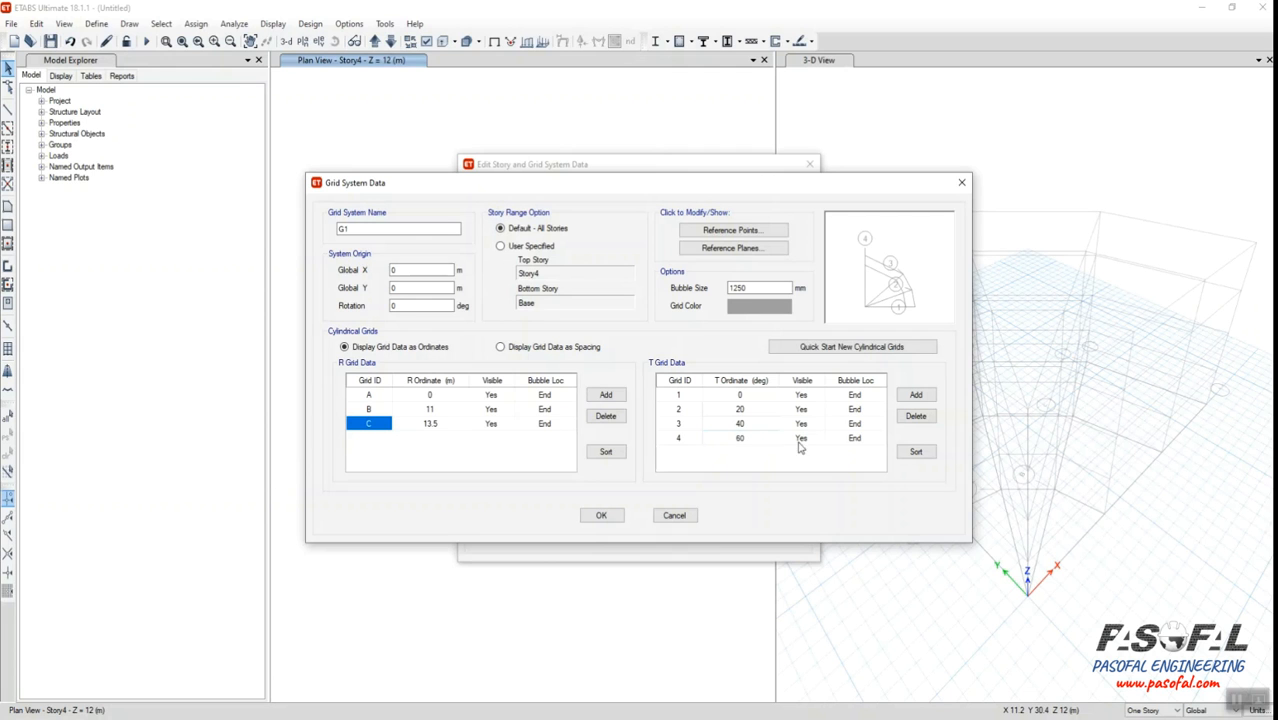
Add further T grid lines after grid 4 at 20-degree increments up to 360 degrees
click(686, 440)
click(918, 396)
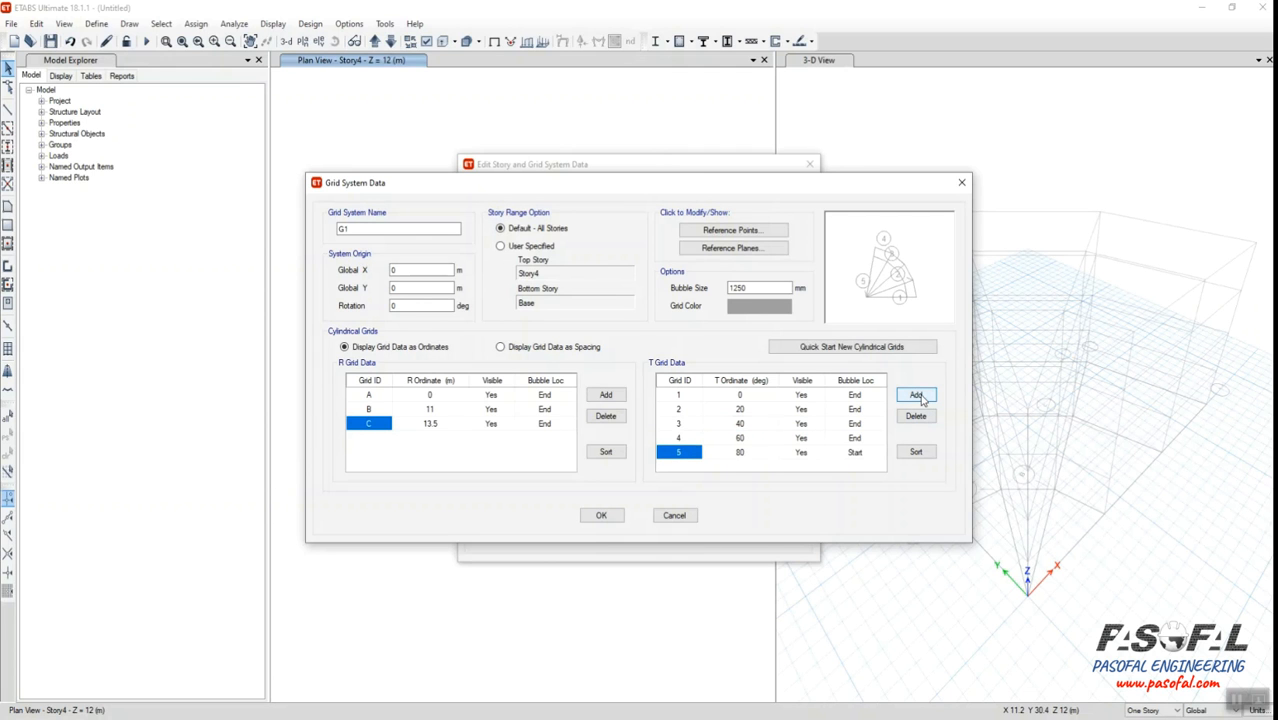
click(917, 396)
click(917, 396)
click(917, 396)
click(917, 396)
click(917, 396)
click(917, 396)
click(917, 396)
click(917, 396)
click(917, 396)
click(917, 396)
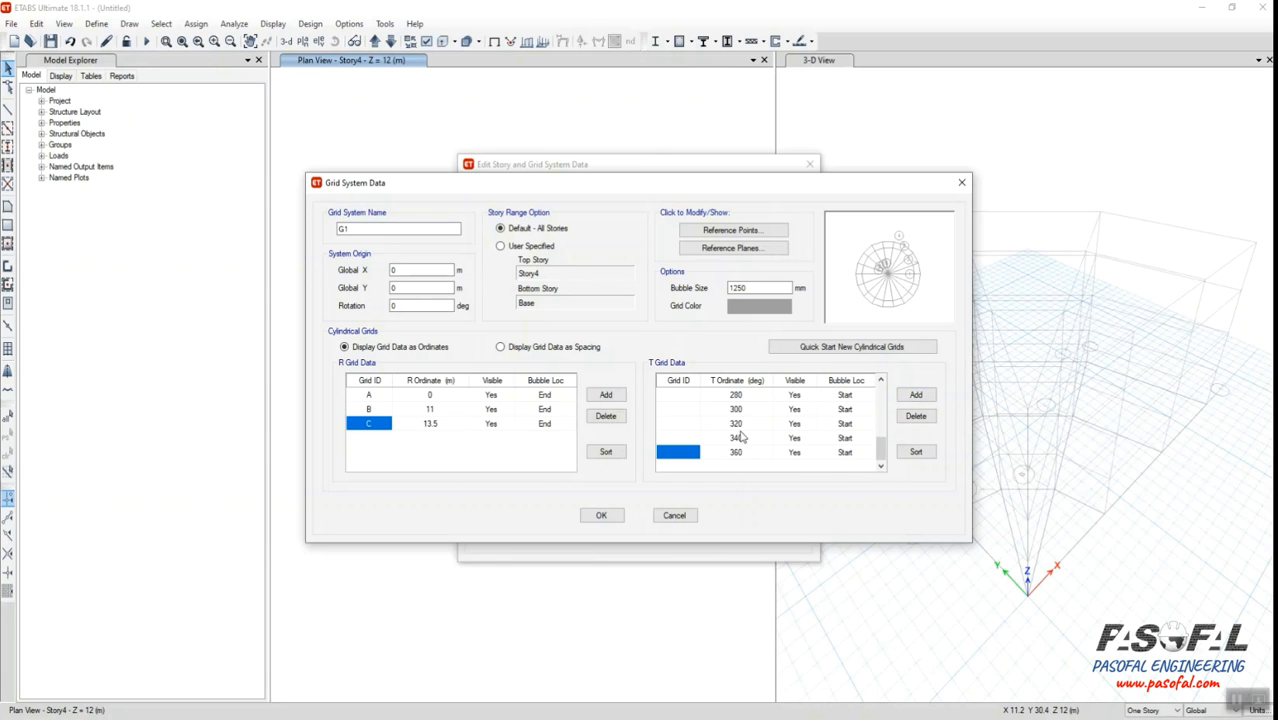
Label the T grids from 180 to 360 degrees as 10 through 19 and apply the grid data
scroll(742, 434, up, 2)
click(680, 410)
text(1)
click(686, 424)
text(11)
click(686, 438)
text(12)
click(686, 453)
text(13)
click(686, 467)
text(14)
click(686, 466)
text(15)
click(686, 467)
text(16)
click(680, 468)
text(1)
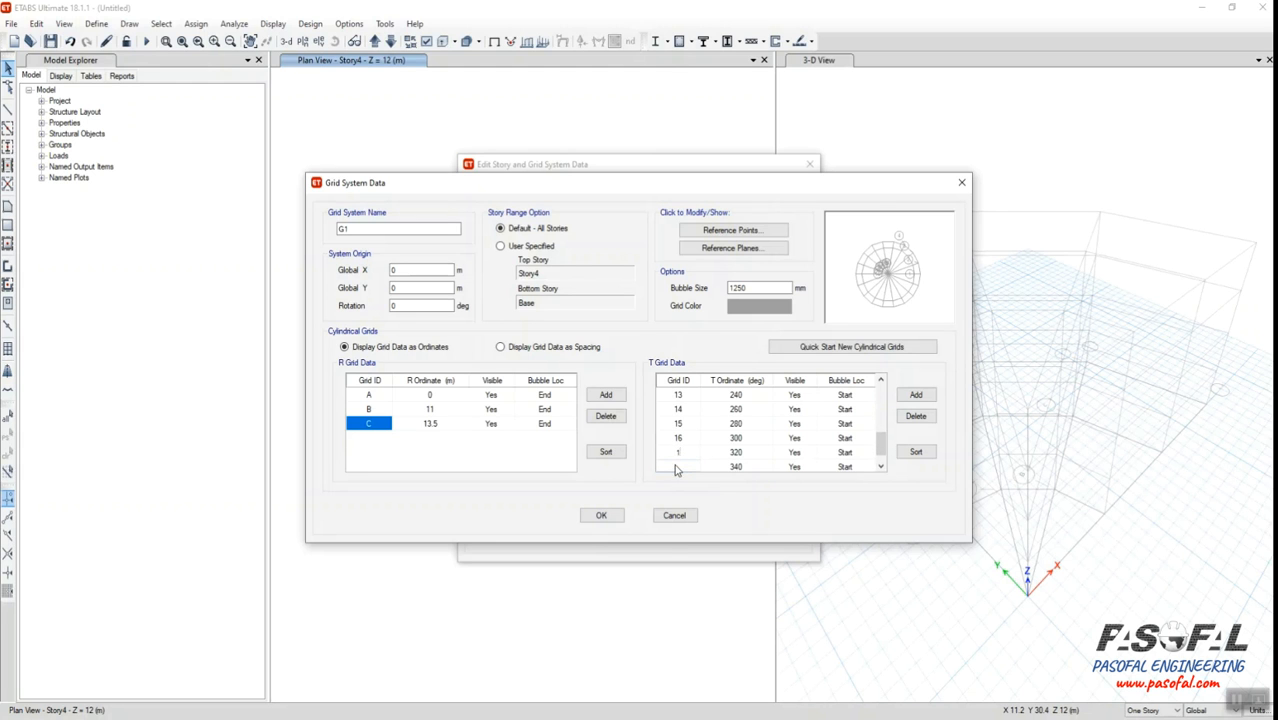
click(683, 467)
text(119)
click(693, 440)
scroll(757, 442, up, 5)
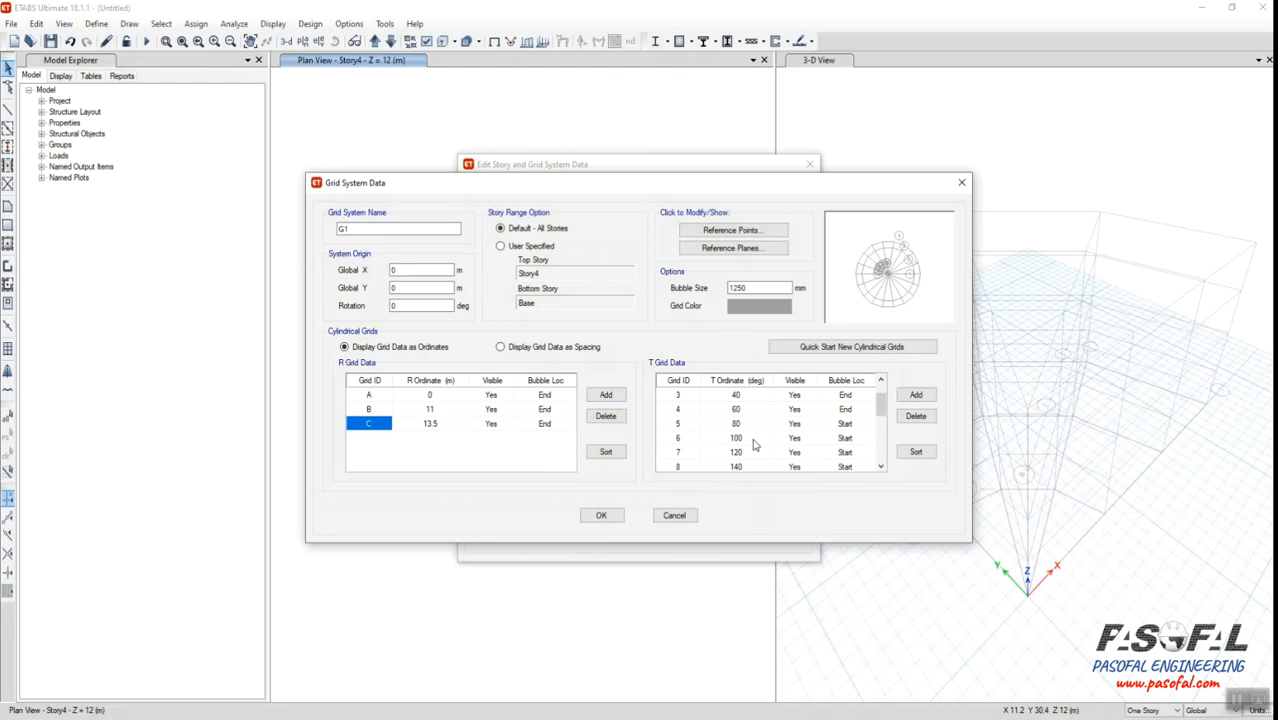
scroll(749, 428, down, 2)
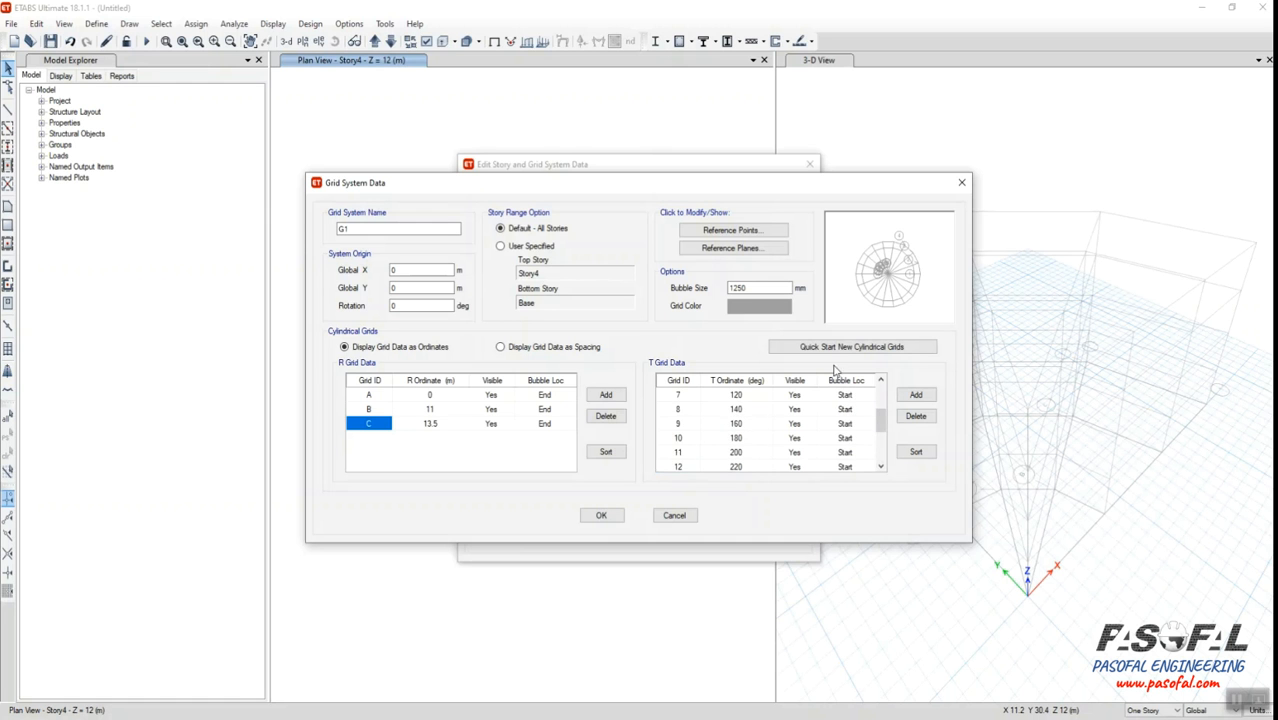
click(601, 515)
click(599, 530)
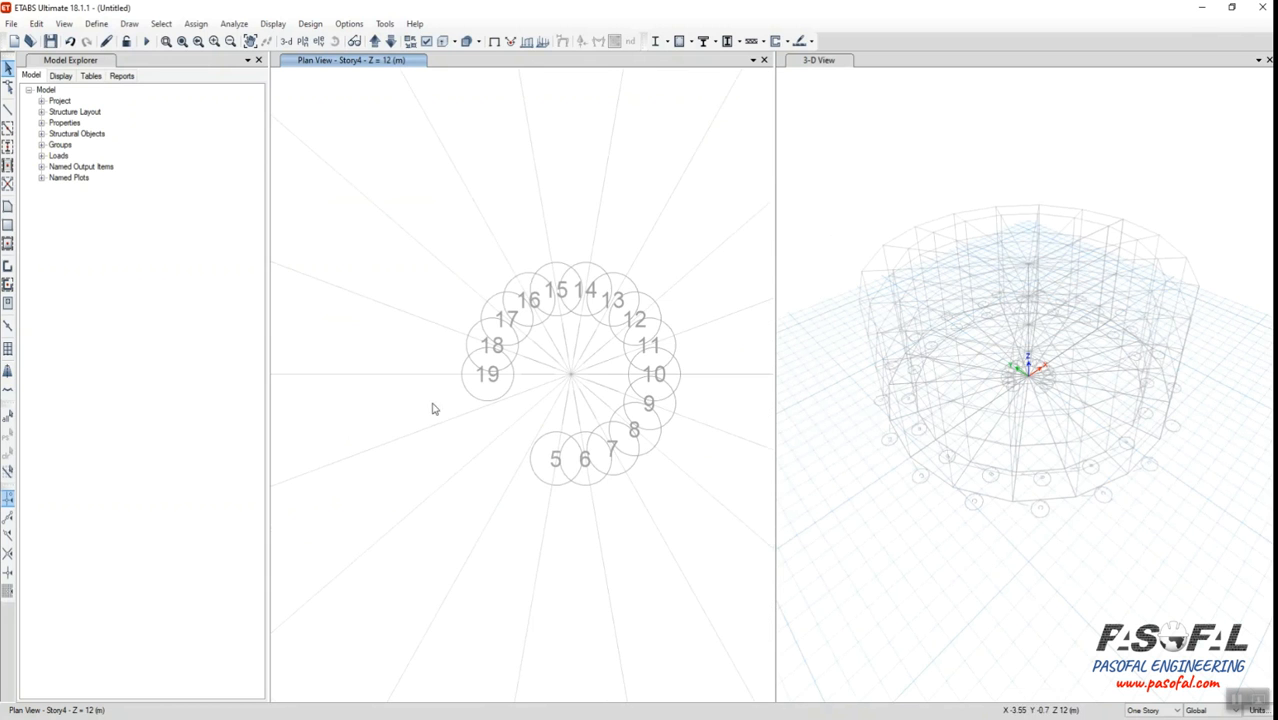
scroll(462, 408, down, 5)
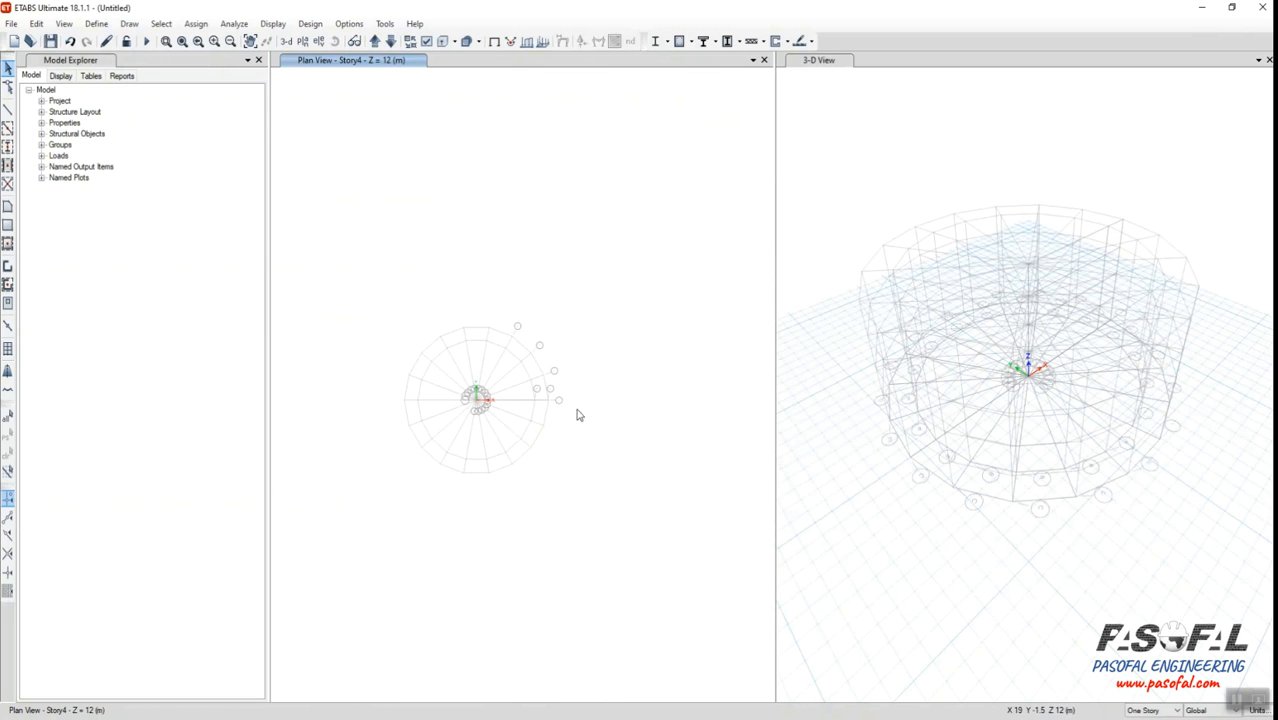
Set the bubble location of T grids 5 through 19 to End and apply the grid data
right_click(628, 271)
click(655, 283)
click(693, 384)
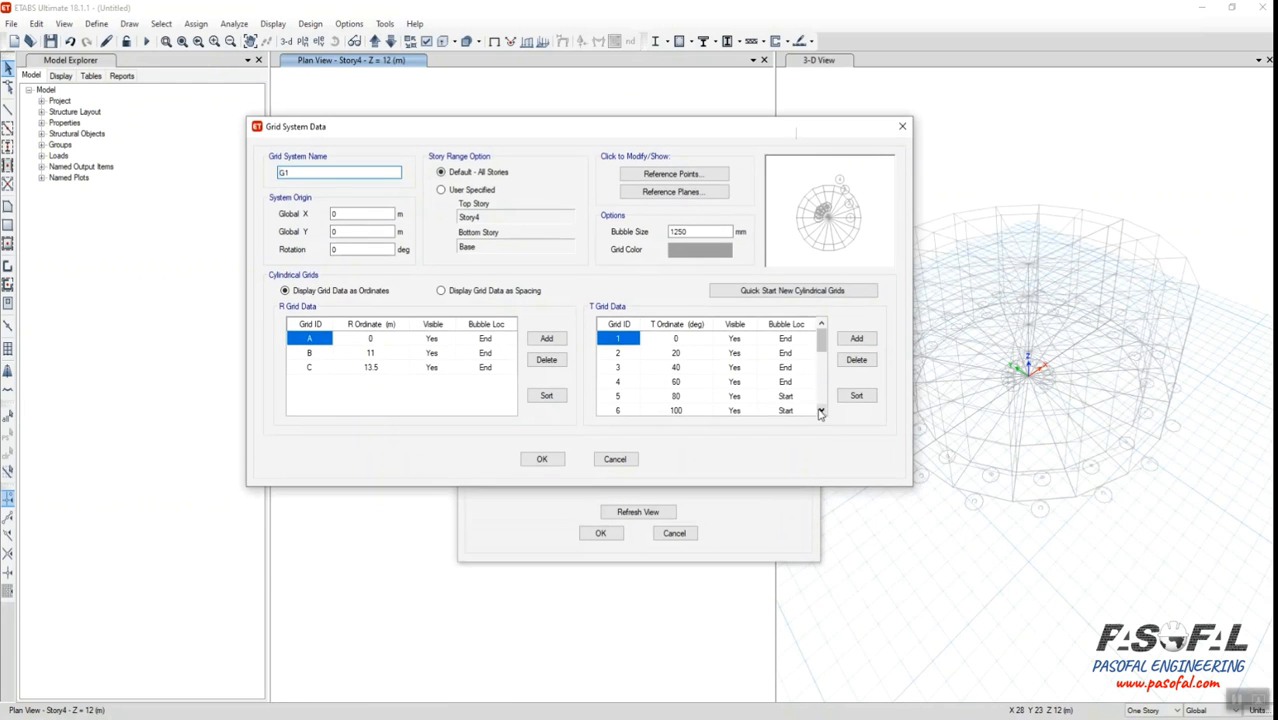
click(820, 411)
click(820, 411)
click(808, 368)
click(808, 368)
click(804, 388)
click(809, 382)
click(809, 382)
click(803, 401)
click(809, 396)
click(809, 396)
click(803, 415)
click(809, 410)
click(809, 410)
click(803, 429)
scroll(797, 383, down, 1)
click(809, 382)
click(809, 382)
click(803, 401)
click(809, 396)
click(809, 396)
click(803, 415)
click(809, 410)
click(809, 410)
click(773, 432)
scroll(790, 390, down, 2)
click(809, 353)
click(809, 353)
click(803, 372)
click(809, 367)
click(809, 367)
click(806, 387)
double_click(809, 383)
click(803, 402)
double_click(808, 397)
click(800, 416)
double_click(806, 412)
click(800, 417)
scroll(790, 390, down, 2)
click(809, 367)
click(809, 367)
click(803, 386)
click(809, 382)
click(800, 401)
click(803, 396)
double_click(809, 396)
click(765, 425)
click(690, 382)
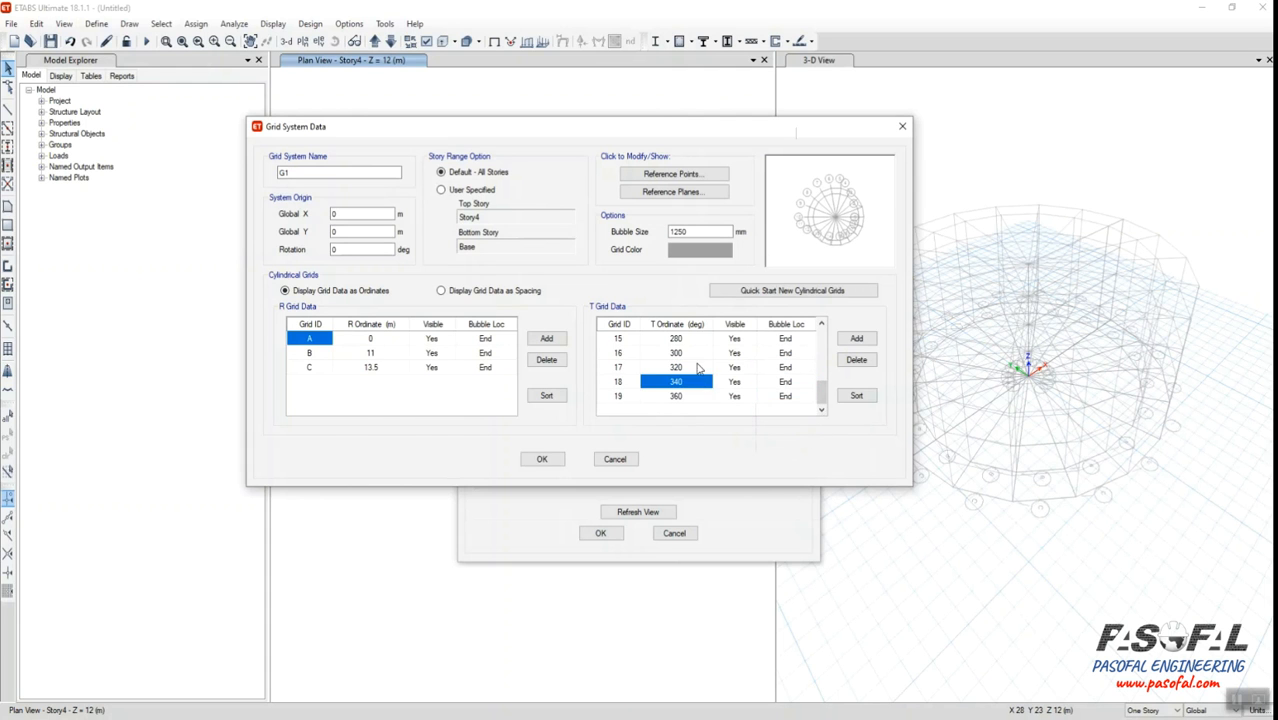
click(541, 458)
click(600, 533)
Switch the plan view to the Base level
scroll(522, 294, down, 3)
scroll(604, 320, up, 3)
scroll(560, 190, down, 3)
scroll(473, 182, up, 3)
middle_drag(583, 370, 545, 368)
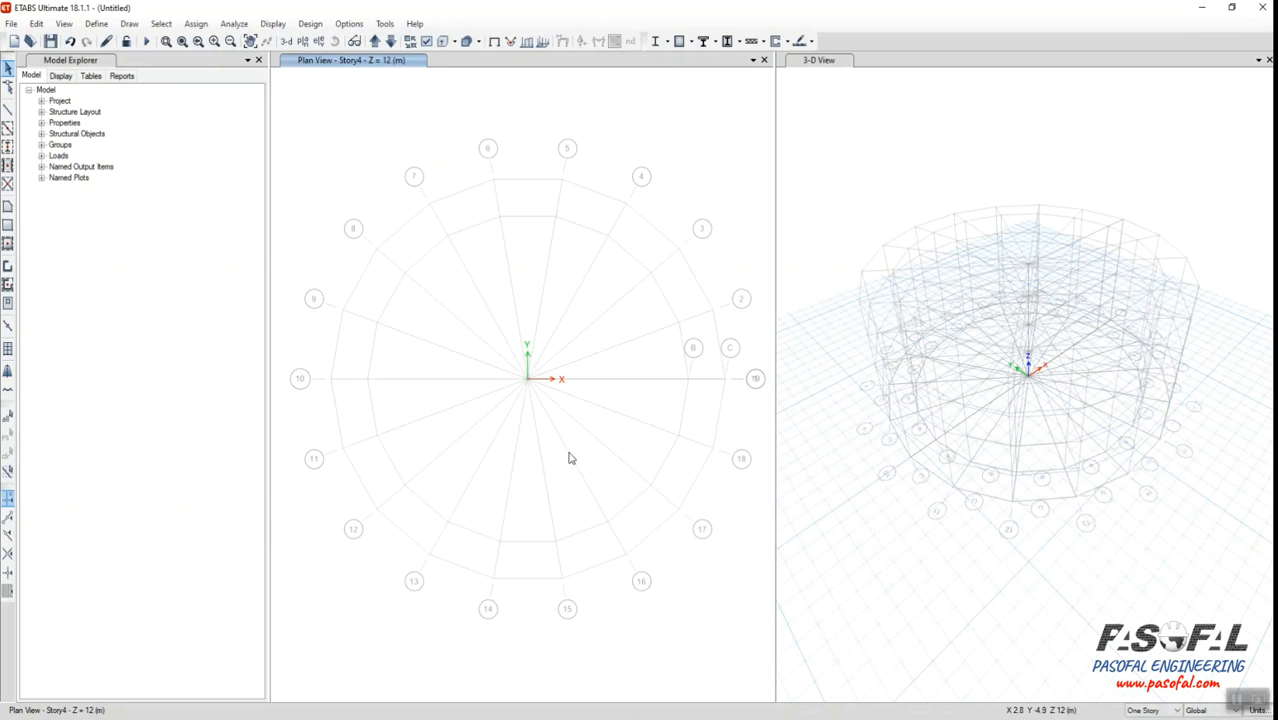
click(302, 41)
click(557, 353)
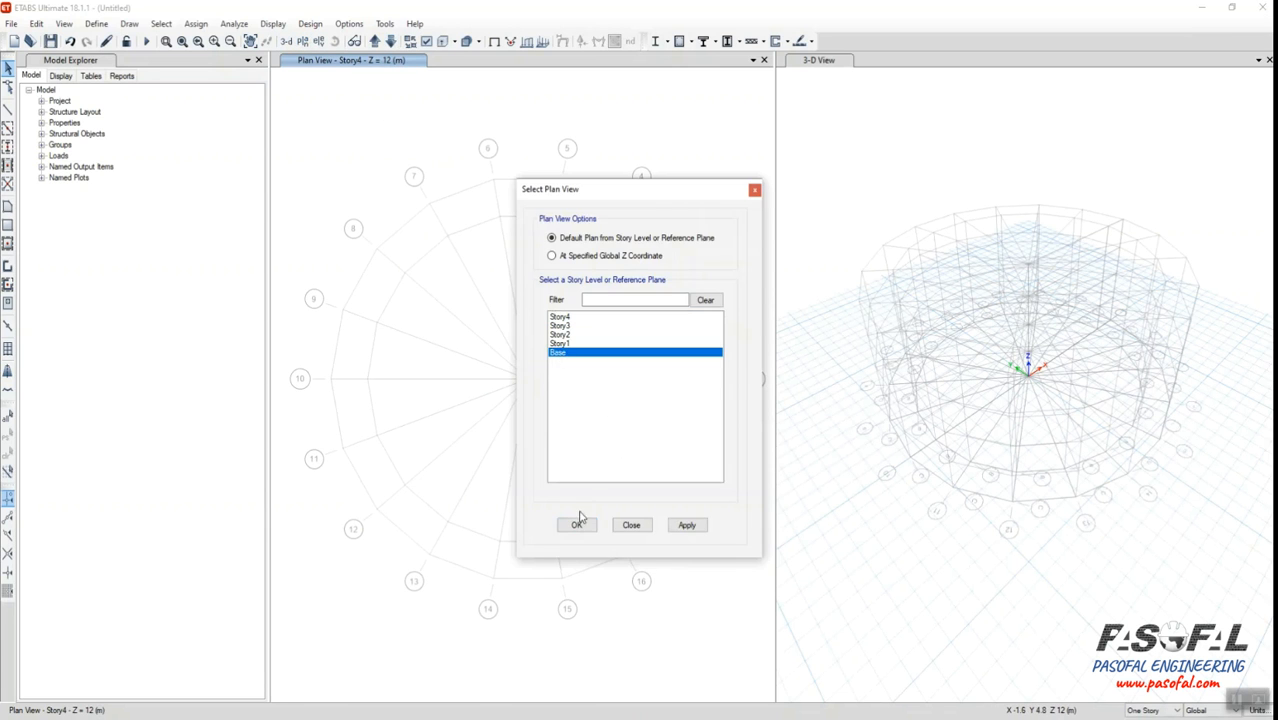
click(576, 524)
middle_drag(551, 277, 600, 334)
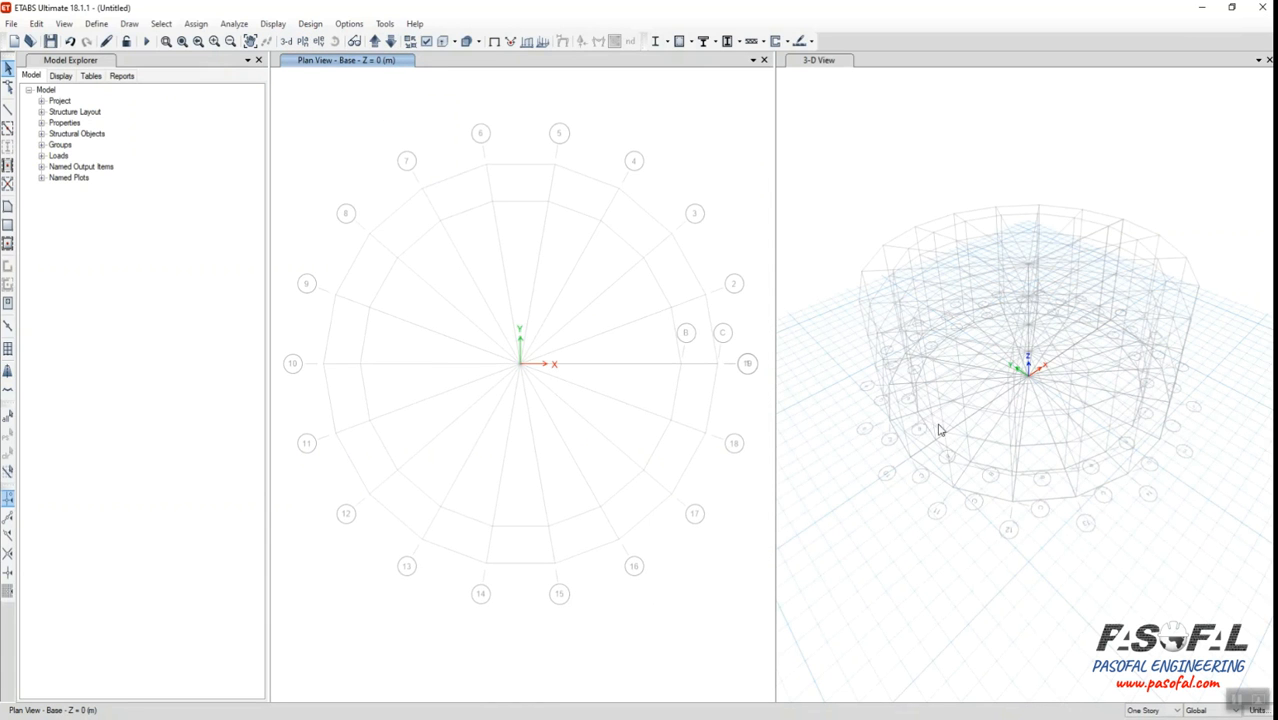
Draw a straight SteelCol frame line at base level along the 0-degree grid, between grids C and B
shift+middle_drag(1106, 530, 916, 502)
scroll(920, 495, up, 5)
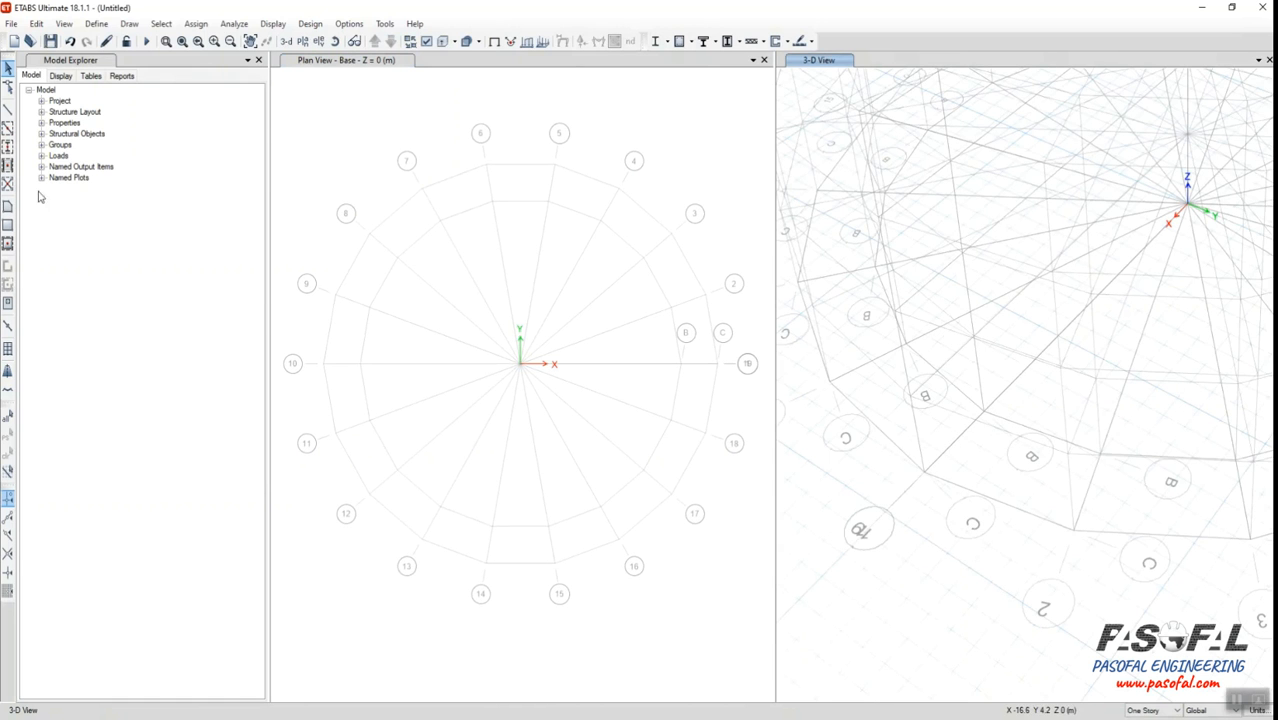
click(8, 108)
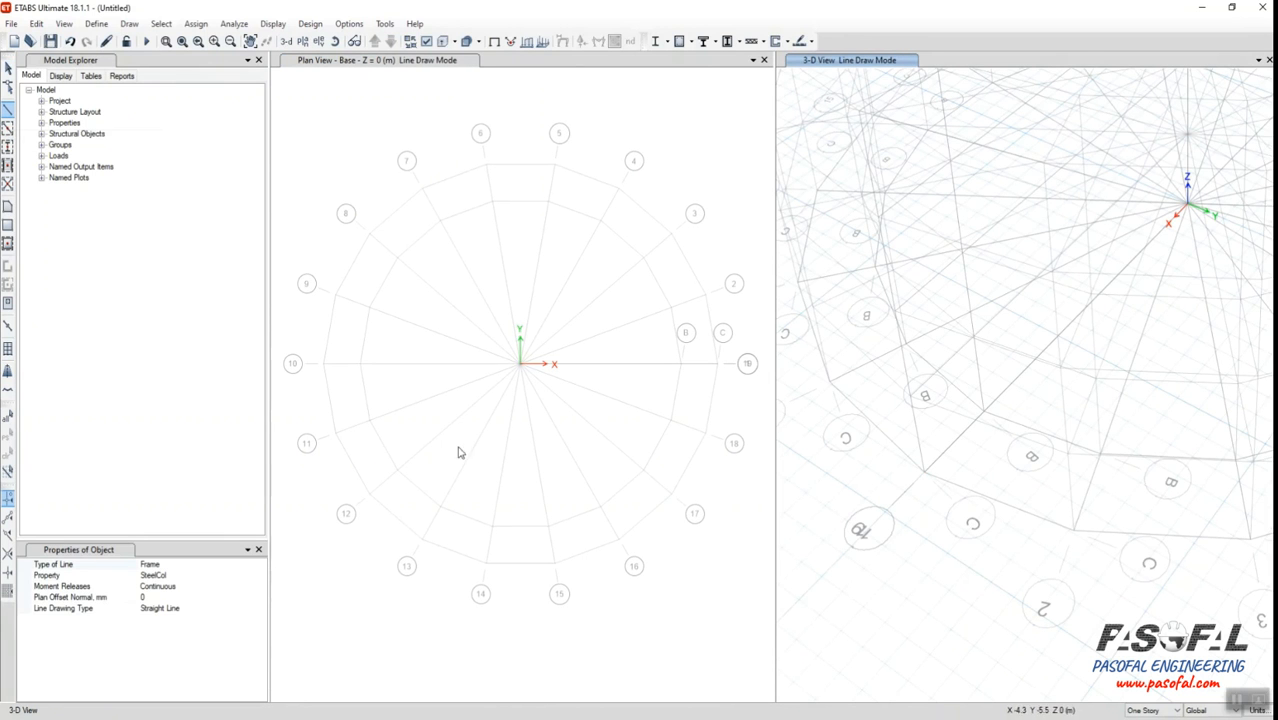
click(924, 474)
click(1023, 487)
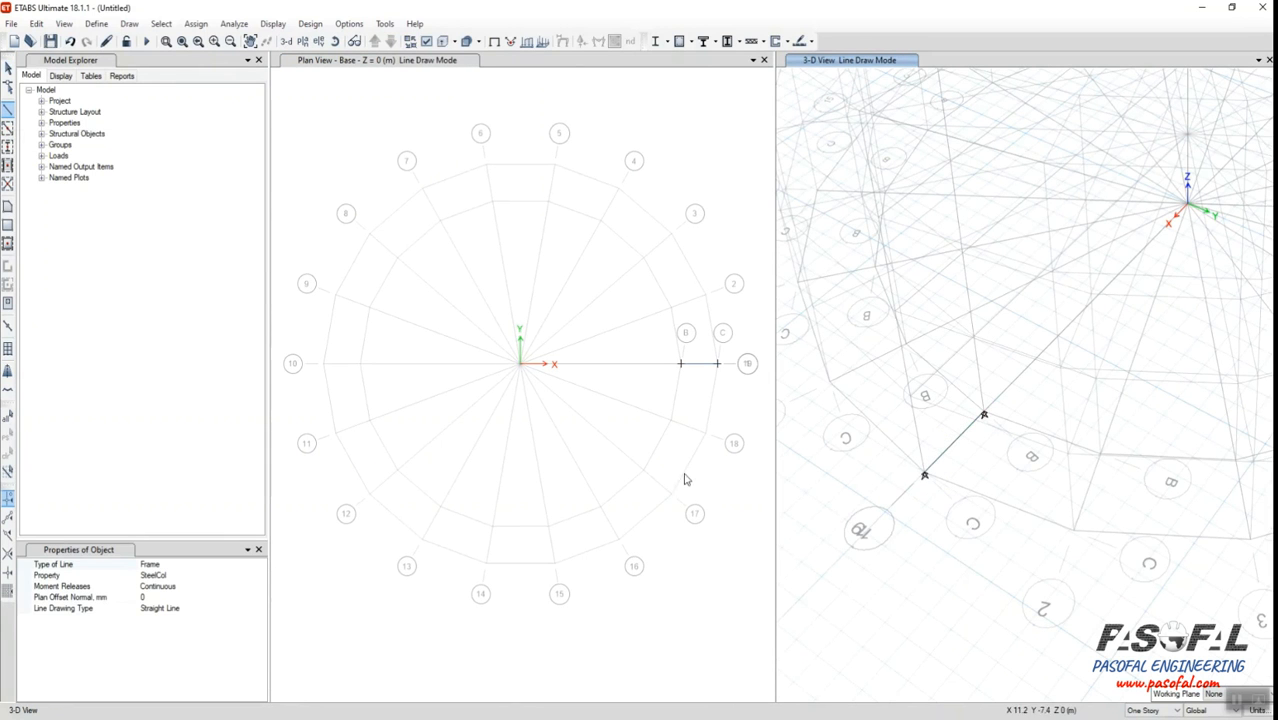
key(Escape)
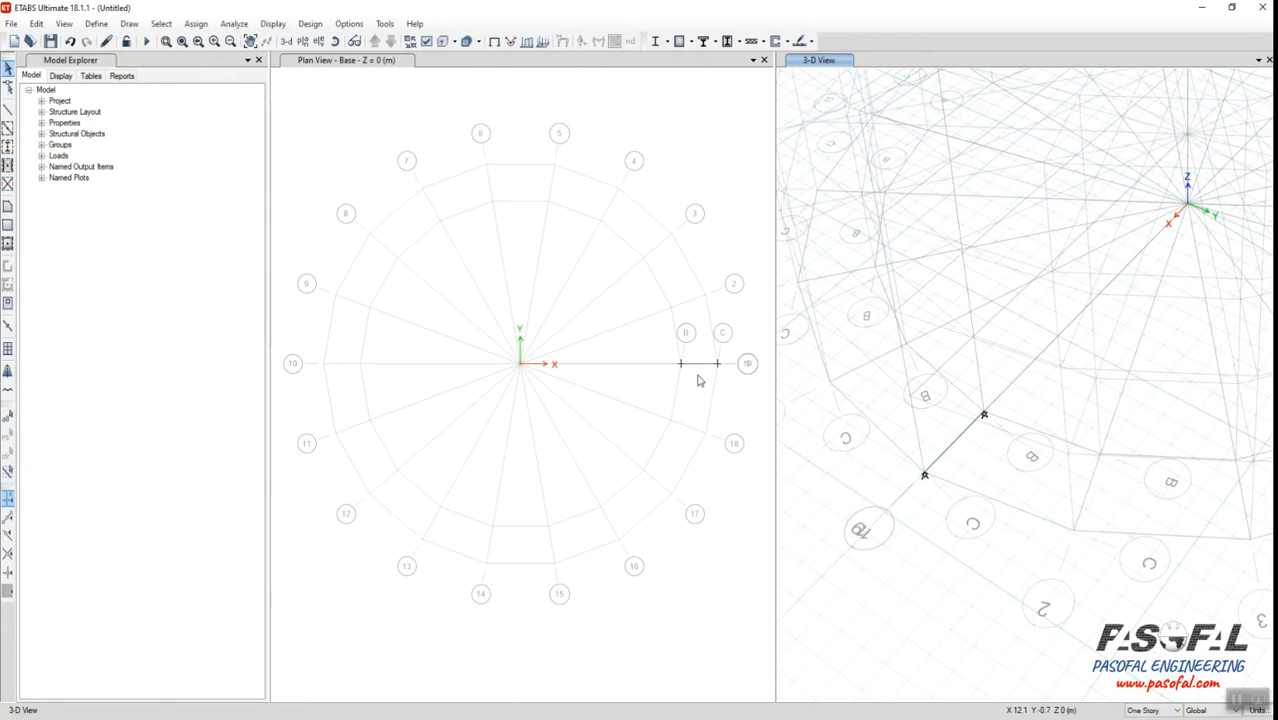
Select the base frame line and open the radial extrusion settings for extruding frames to shells
click(699, 364)
click(37, 24)
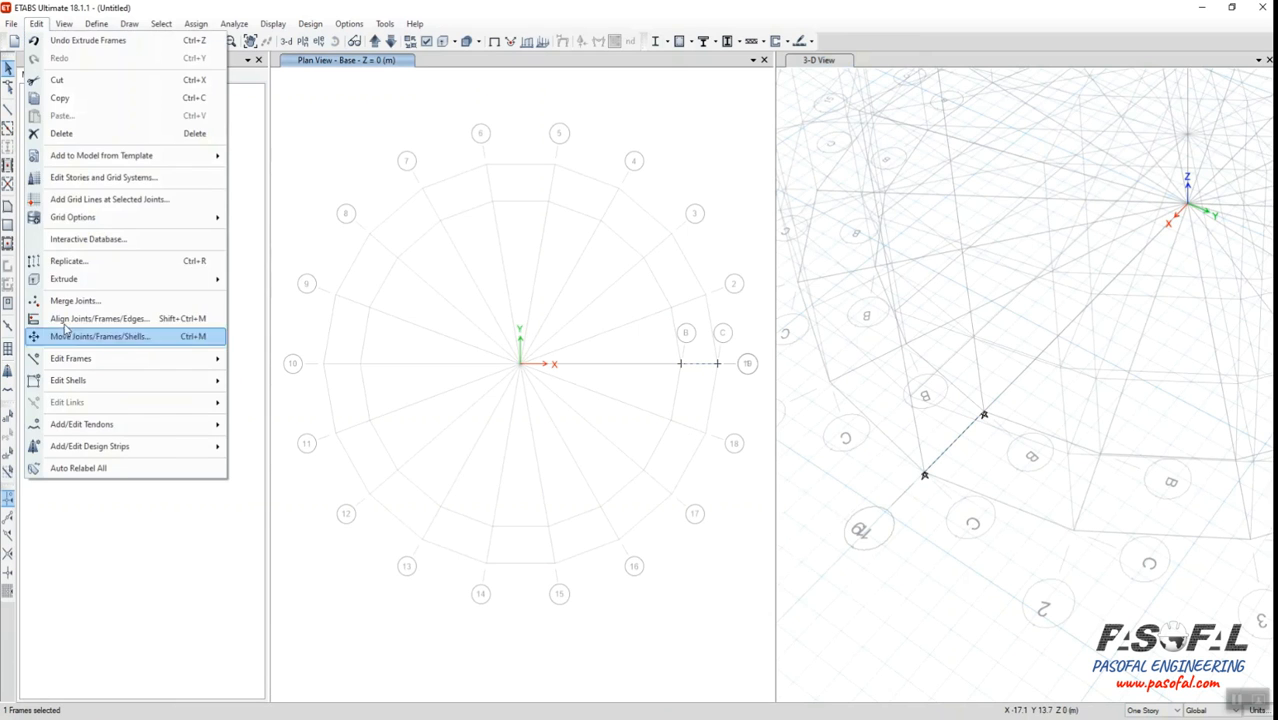
mouse_move(78, 281)
click(288, 300)
drag(386, 224, 219, 170)
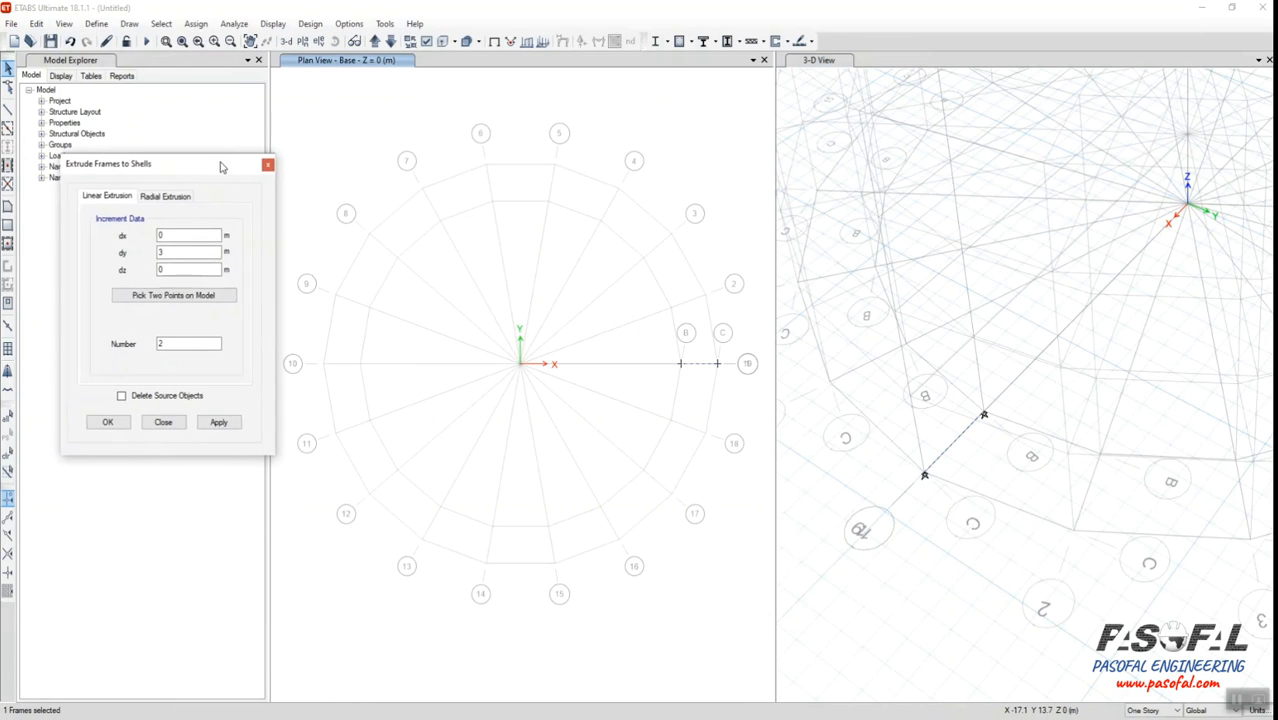
click(153, 199)
key(Tab)
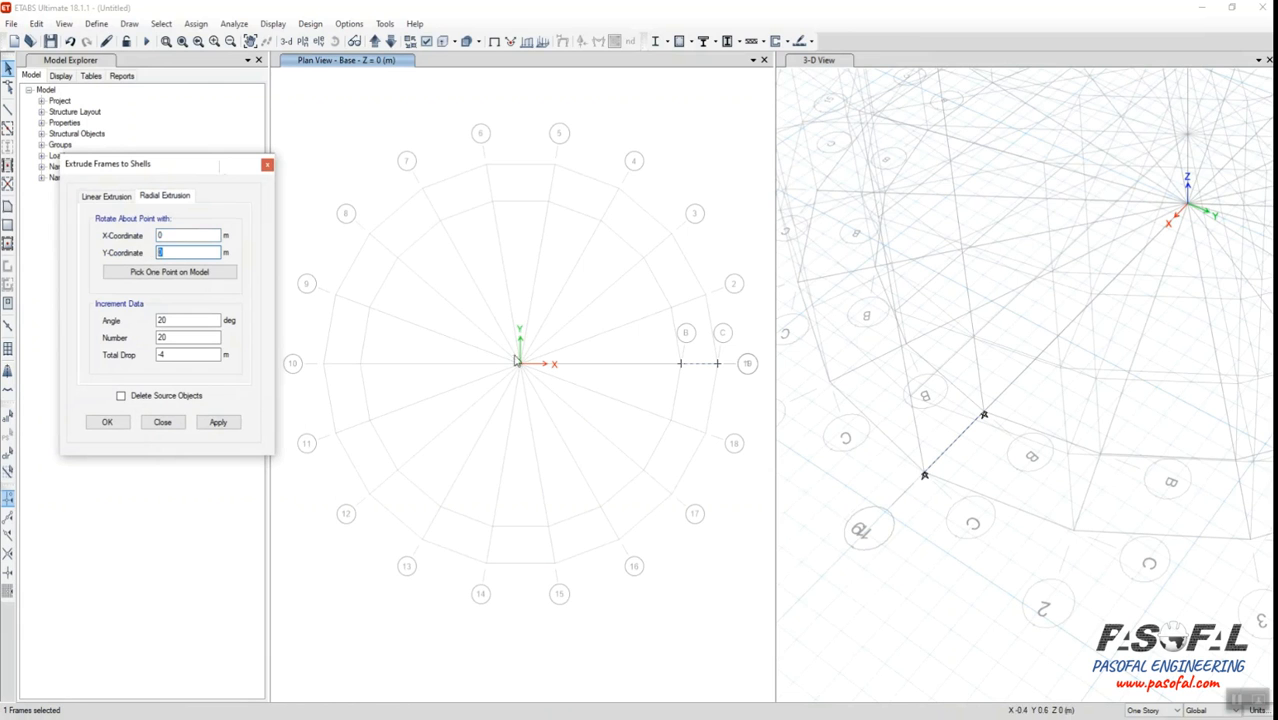
Try to radially extrude the base line about 0,0 with a 20° angle, number 20 and total drop -4 m, and undo it
click(166, 322)
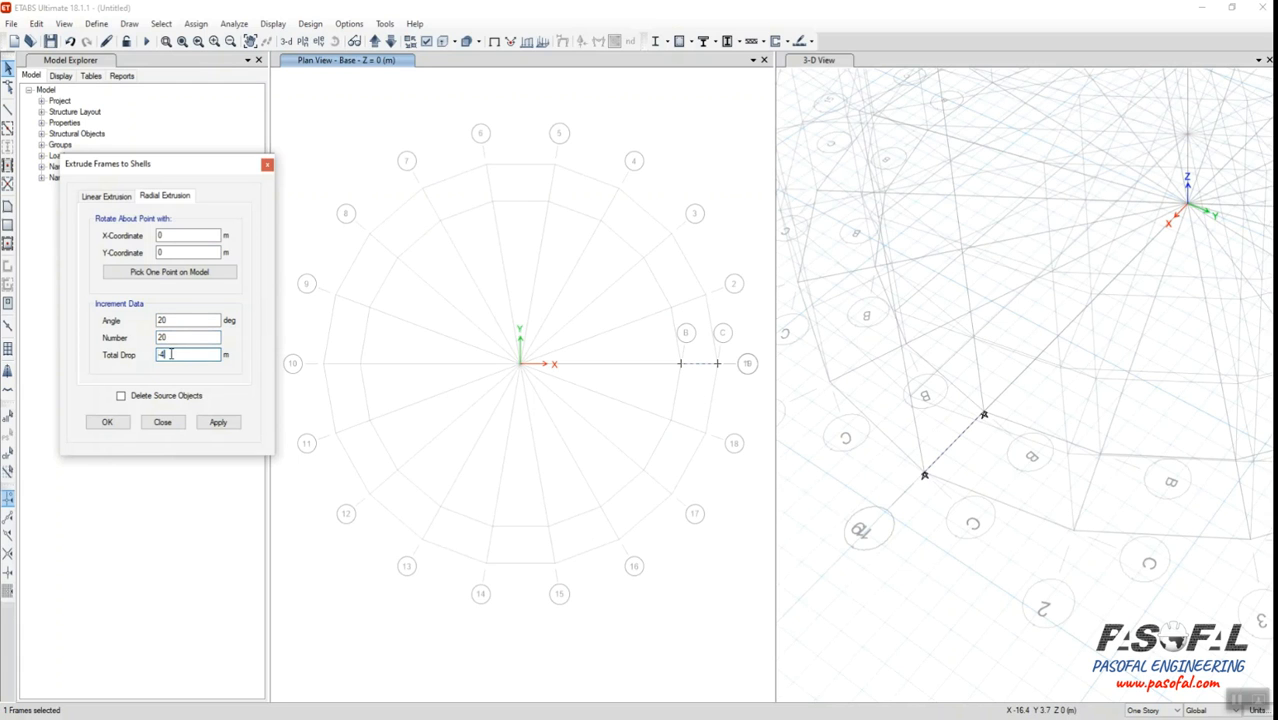
scroll(1017, 389, down, 5)
shift+middle_drag(1005, 481, 952, 331)
shift+middle_drag(1009, 275, 996, 225)
shift+middle_drag(988, 381, 1061, 351)
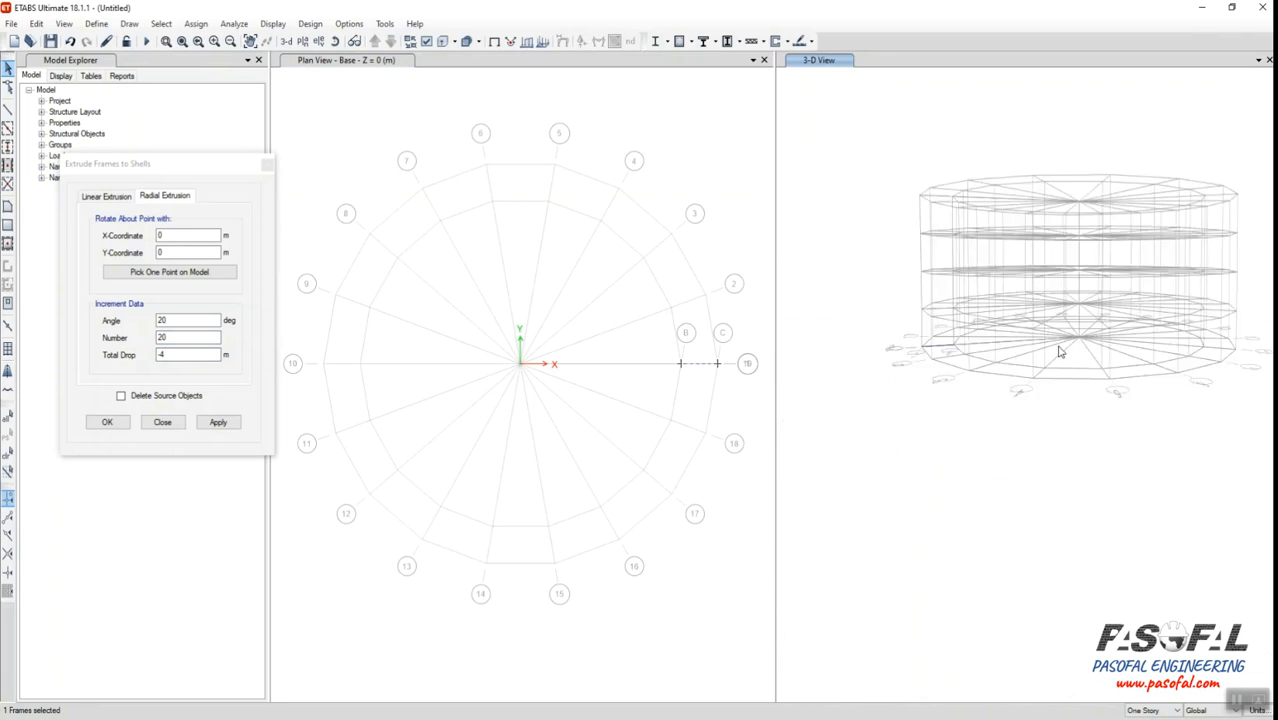
click(178, 353)
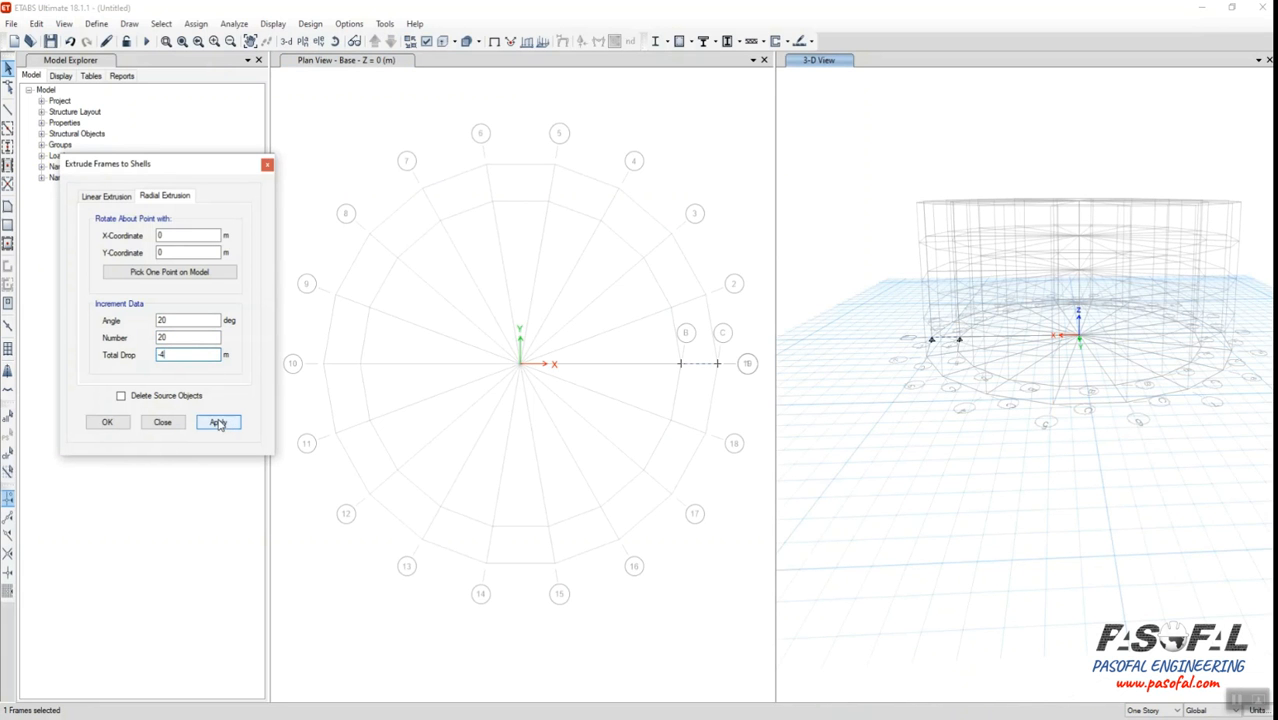
click(1222, 364)
shift+middle_drag(1042, 396, 1060, 361)
scroll(1060, 361, up, 6)
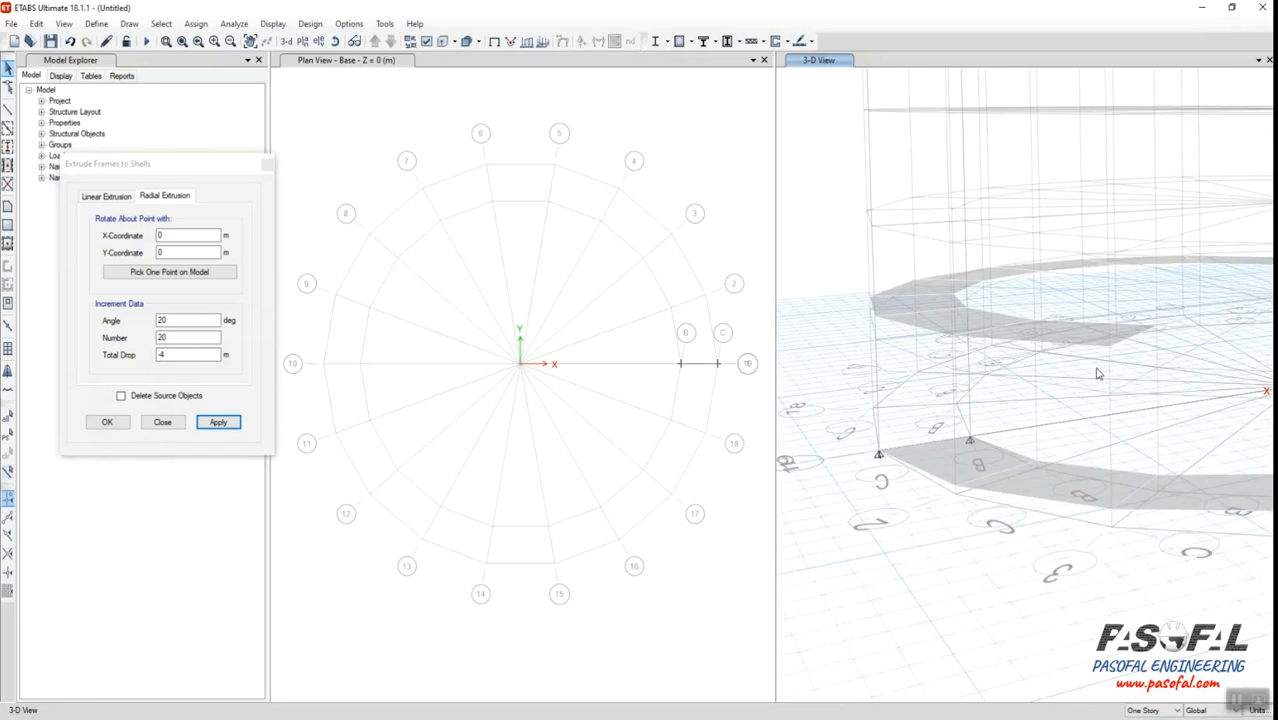
scroll(978, 377, down, 6)
click(168, 355)
click(533, 214)
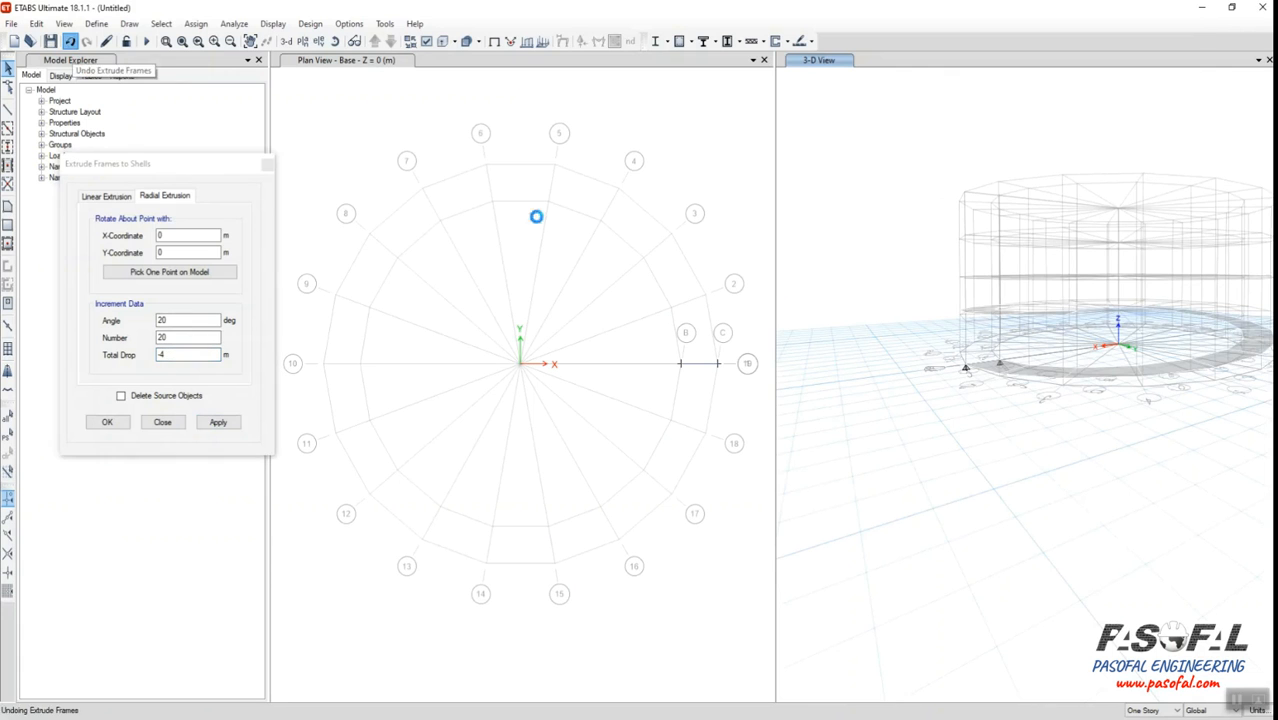
Radially extrude the base frame line into shells with a 20° angle, number 20 and total drop -3 m
click(163, 355)
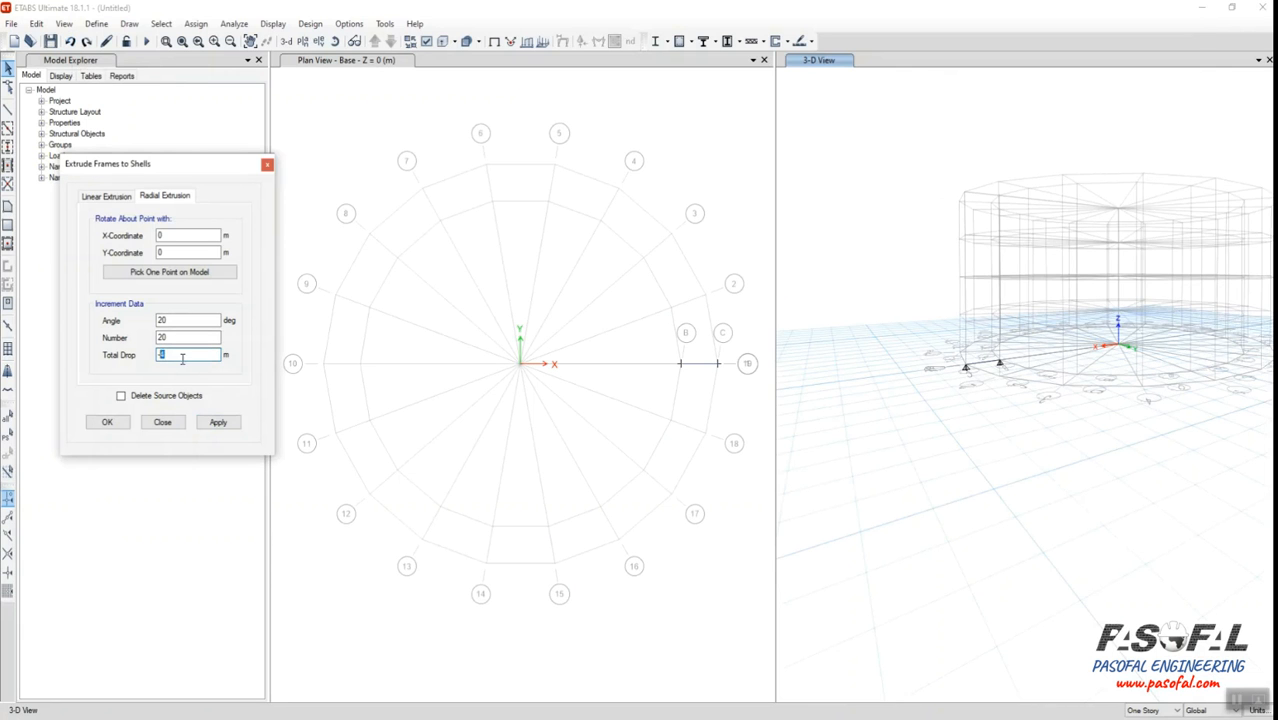
text(-3)
click(192, 338)
click(212, 423)
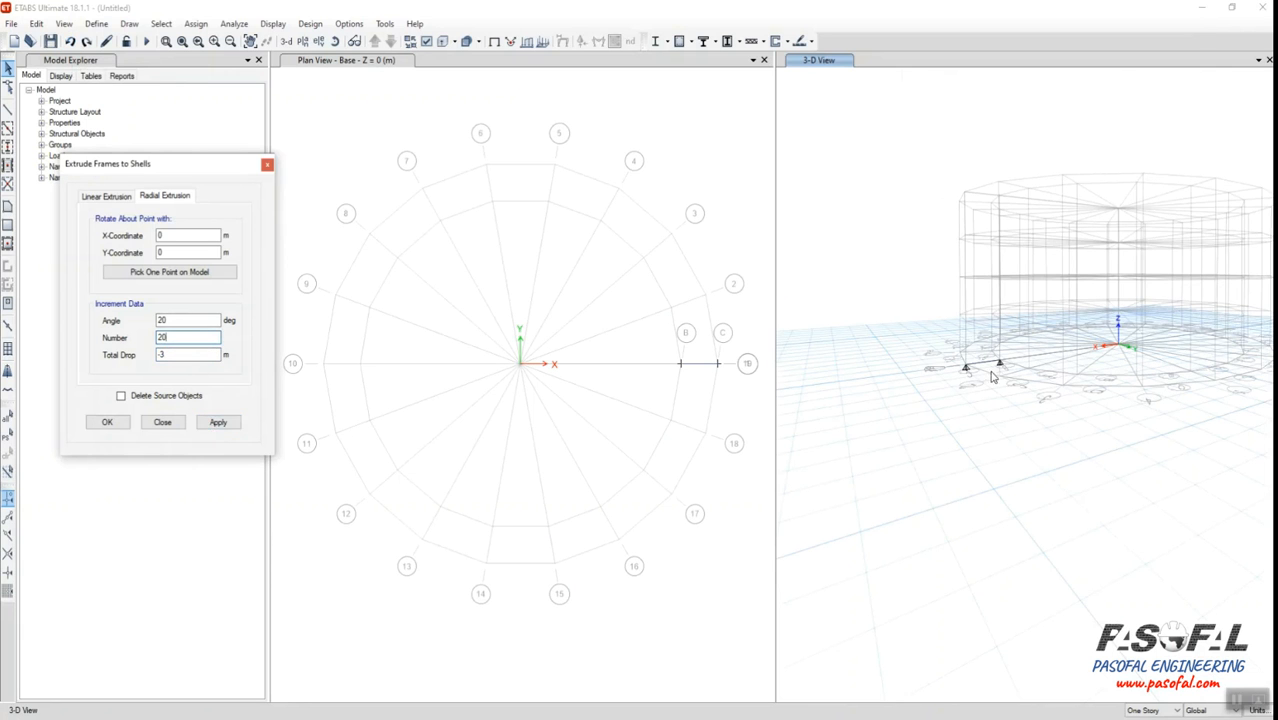
click(1001, 317)
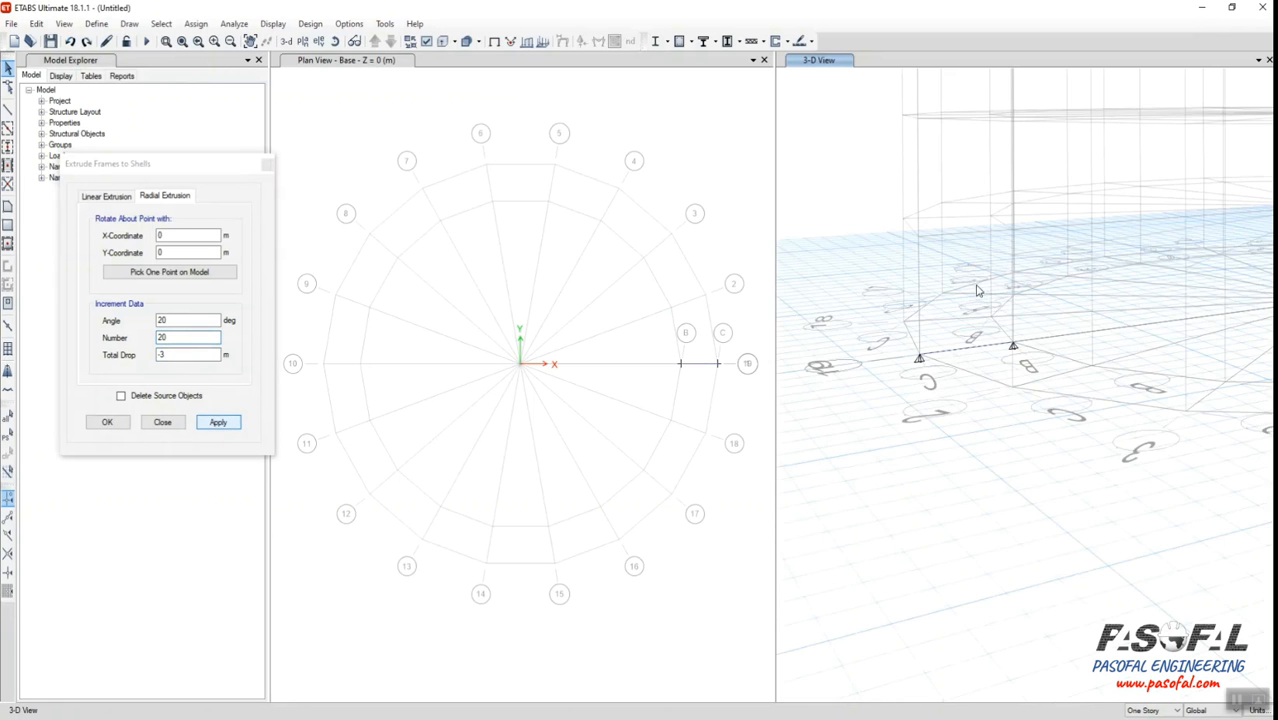
scroll(1020, 340, down, 5)
mouse_move(1043, 331)
shift+middle_down()
mouse_move(1033, 417)
mouse_move(1021, 339)
shift+middle_up()
Set the 3-D view to the xy fast view and examine the extruded ring from above
click(63, 23)
click(85, 38)
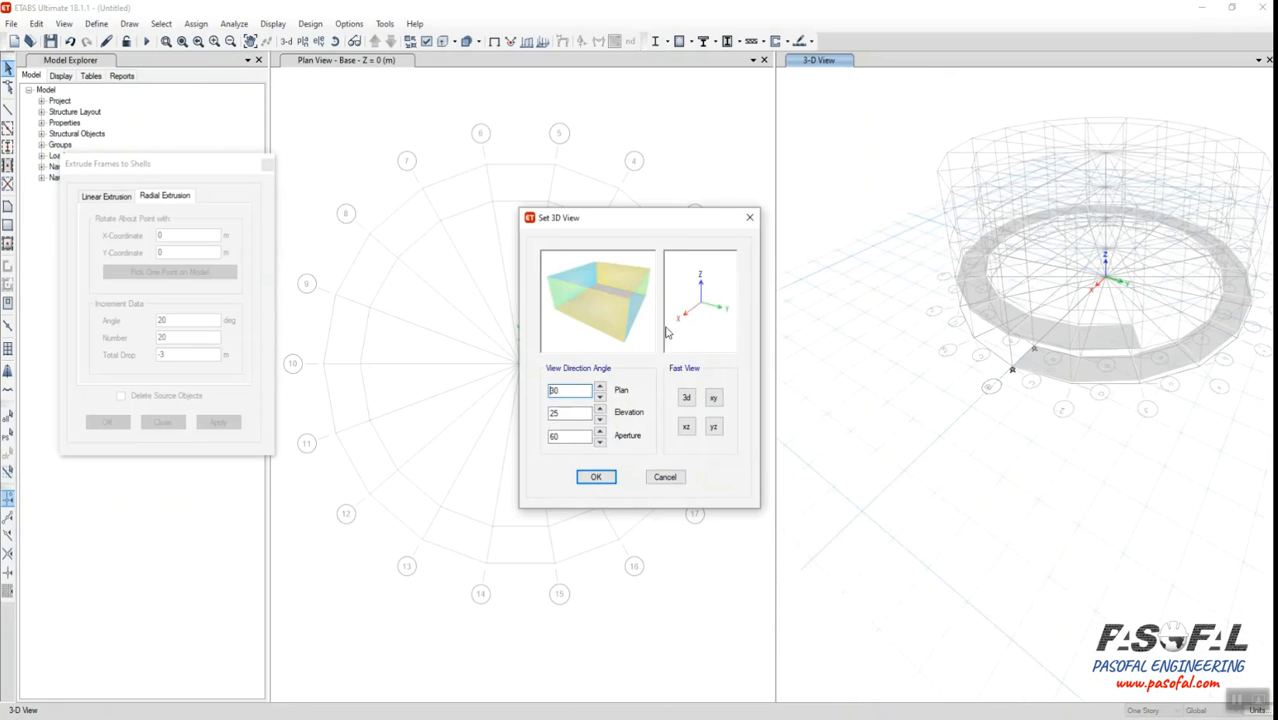
click(714, 399)
click(596, 477)
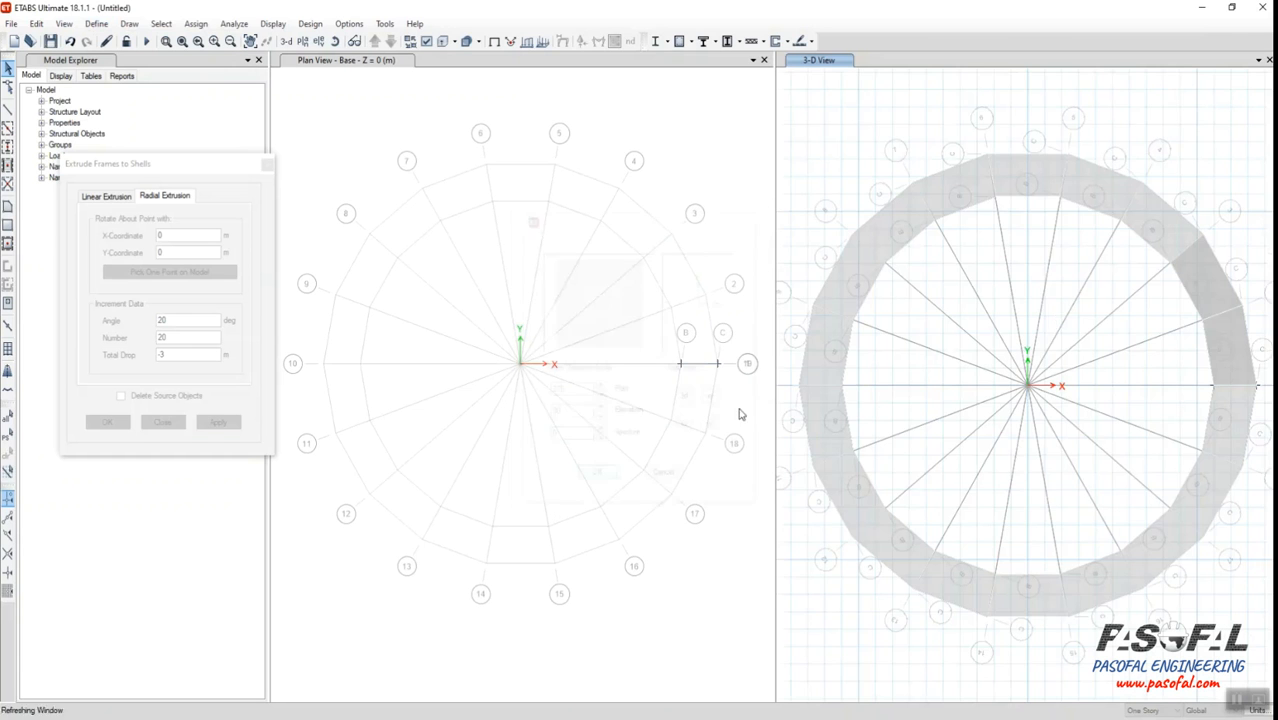
scroll(1047, 177, up, 3)
scroll(998, 171, down, 3)
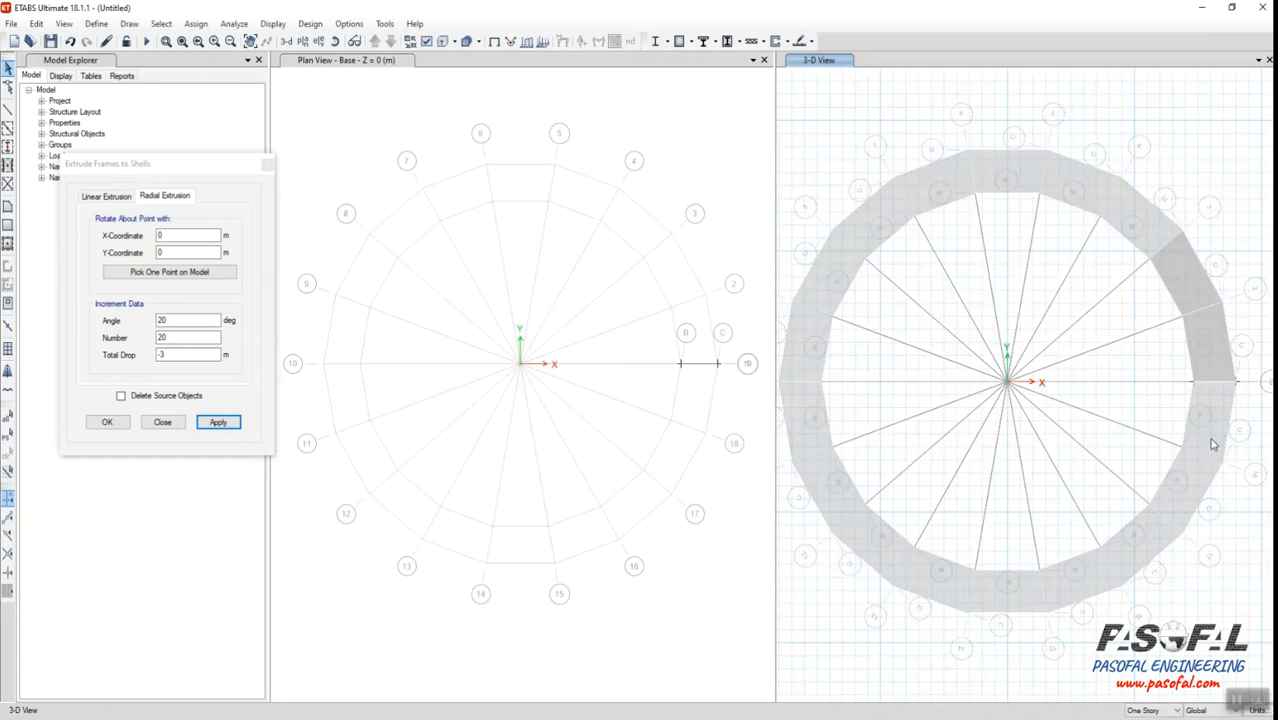
Draw a straight SteelCol frame line along the upper end edge of the ramp at grid 3, between grids B and C
scroll(1060, 420, down, 3)
shift+middle_drag(1060, 432, 1164, 374)
scroll(1124, 414, up, 5)
scroll(1047, 431, down, 5)
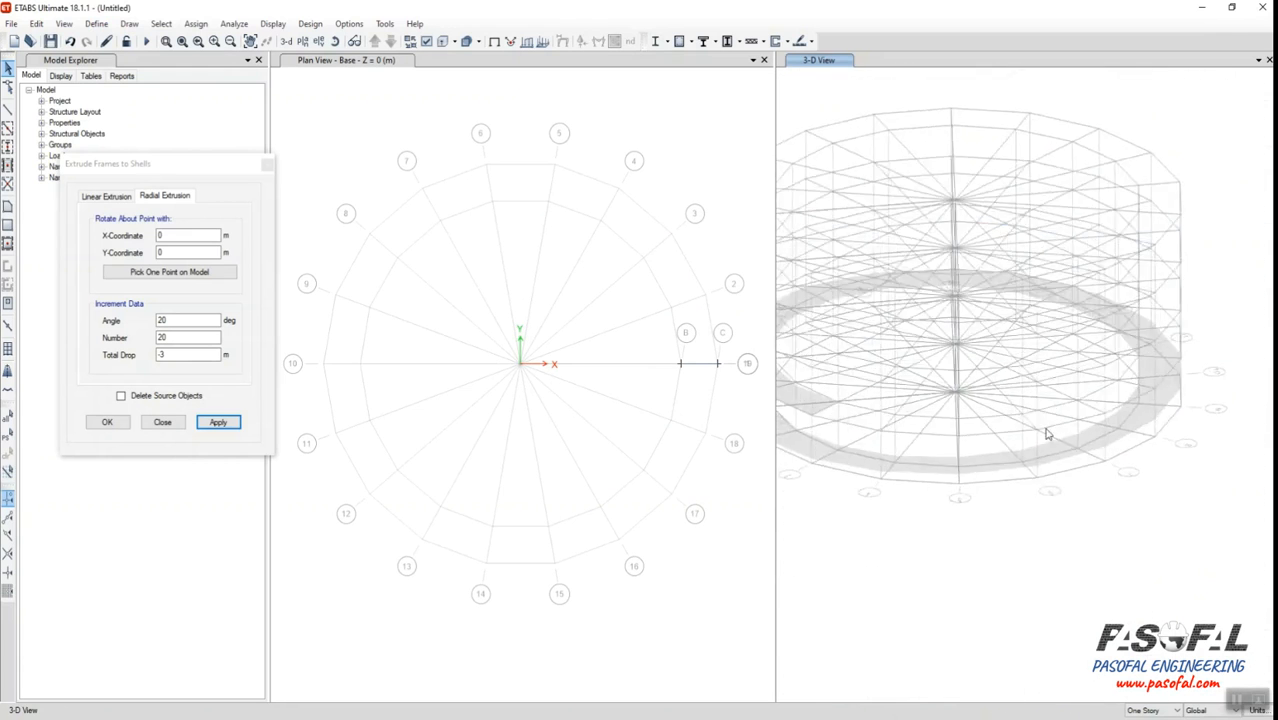
scroll(822, 413, up, 5)
shift+middle_drag(822, 413, 948, 399)
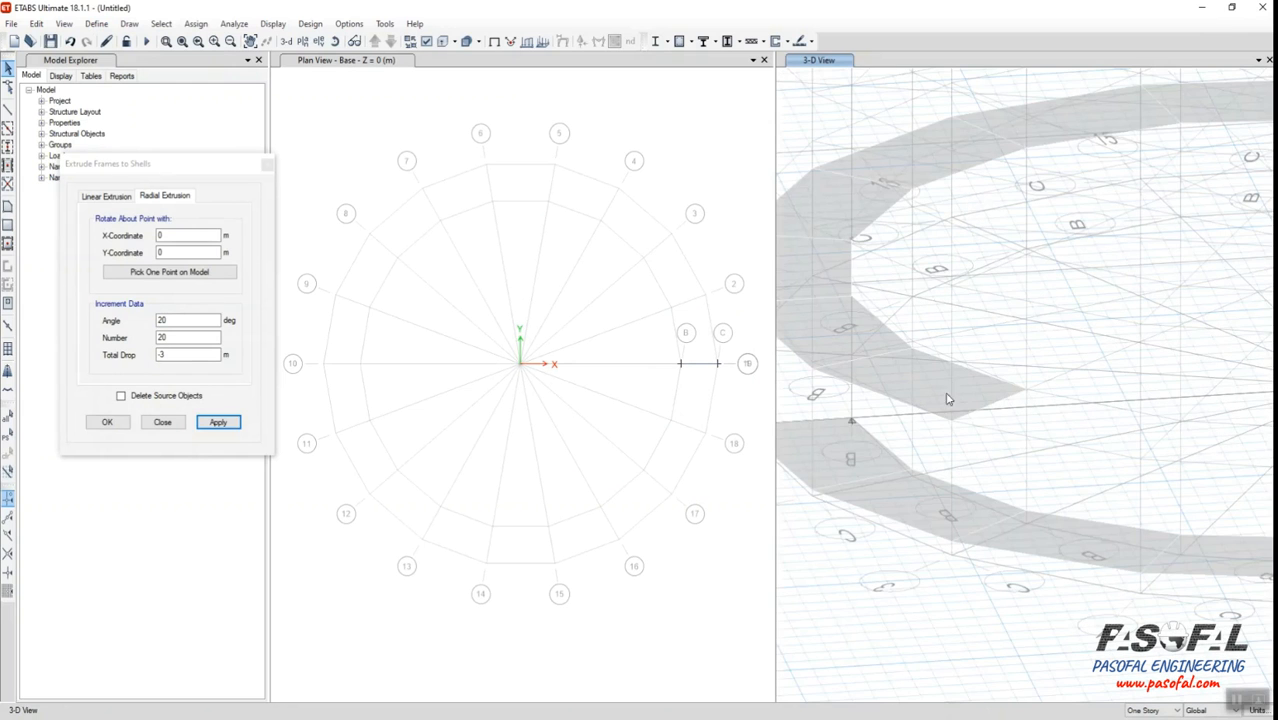
click(7, 112)
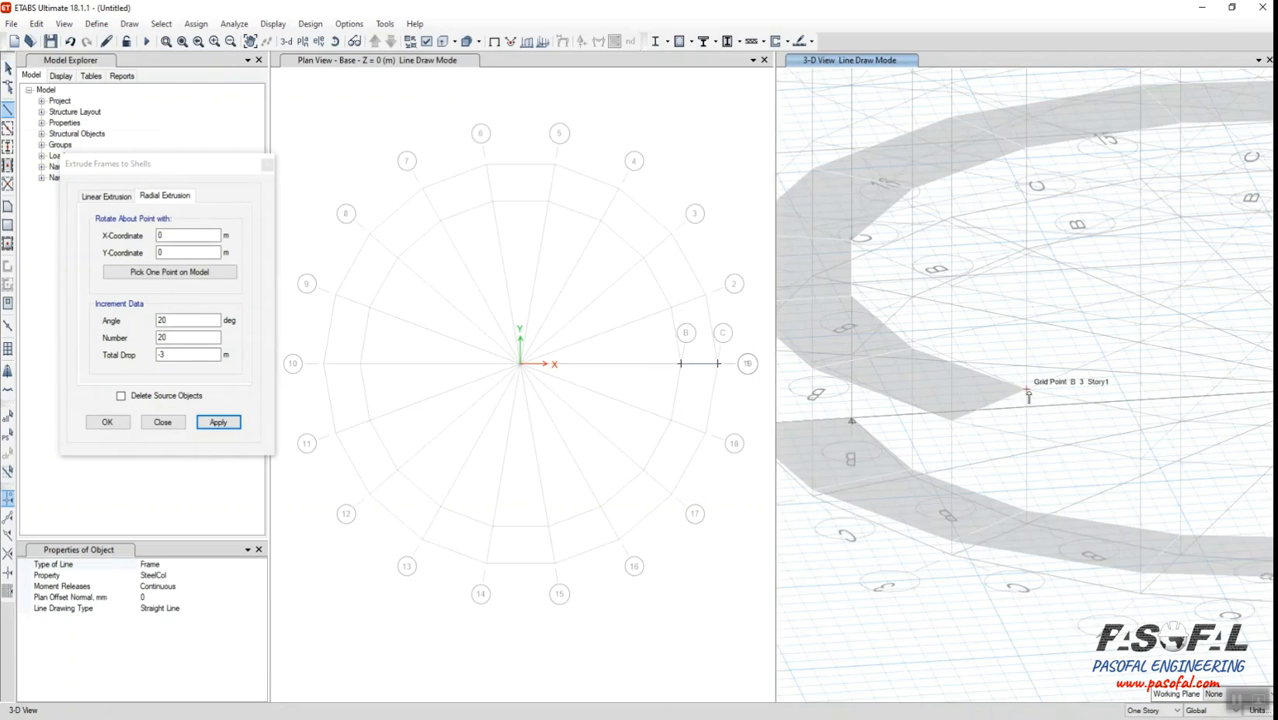
scroll(978, 422, up, 3)
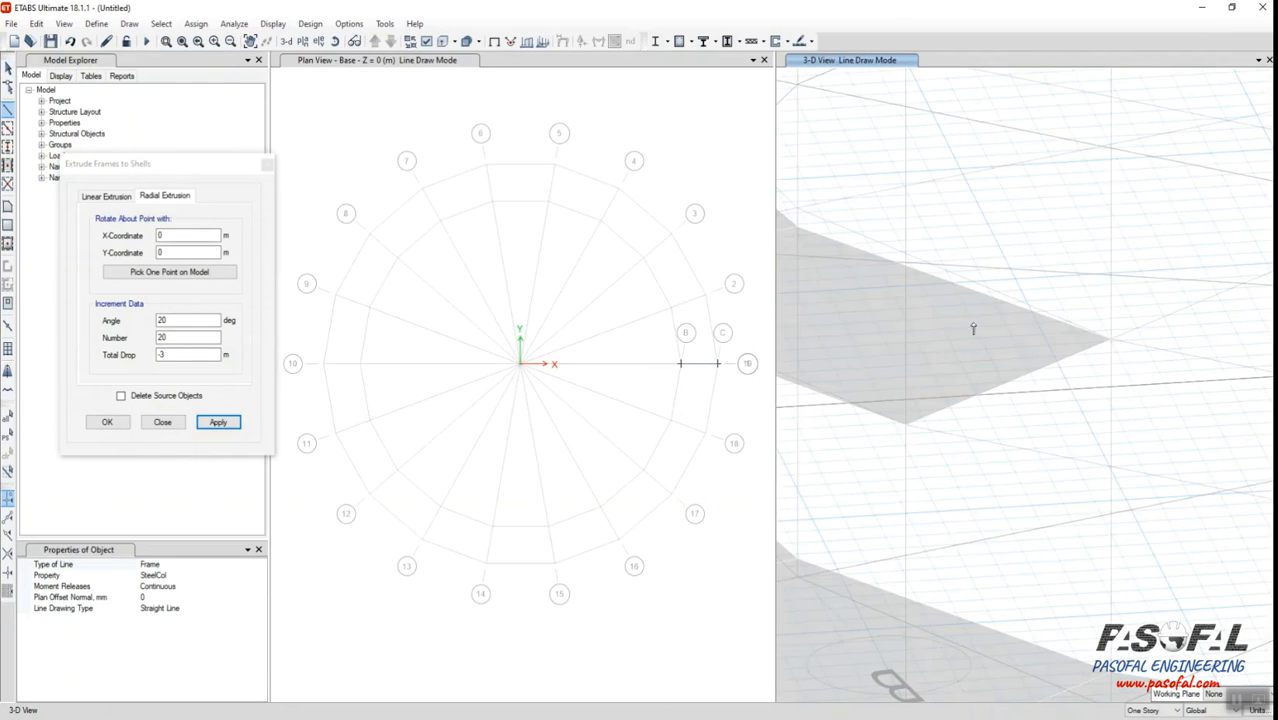
click(906, 428)
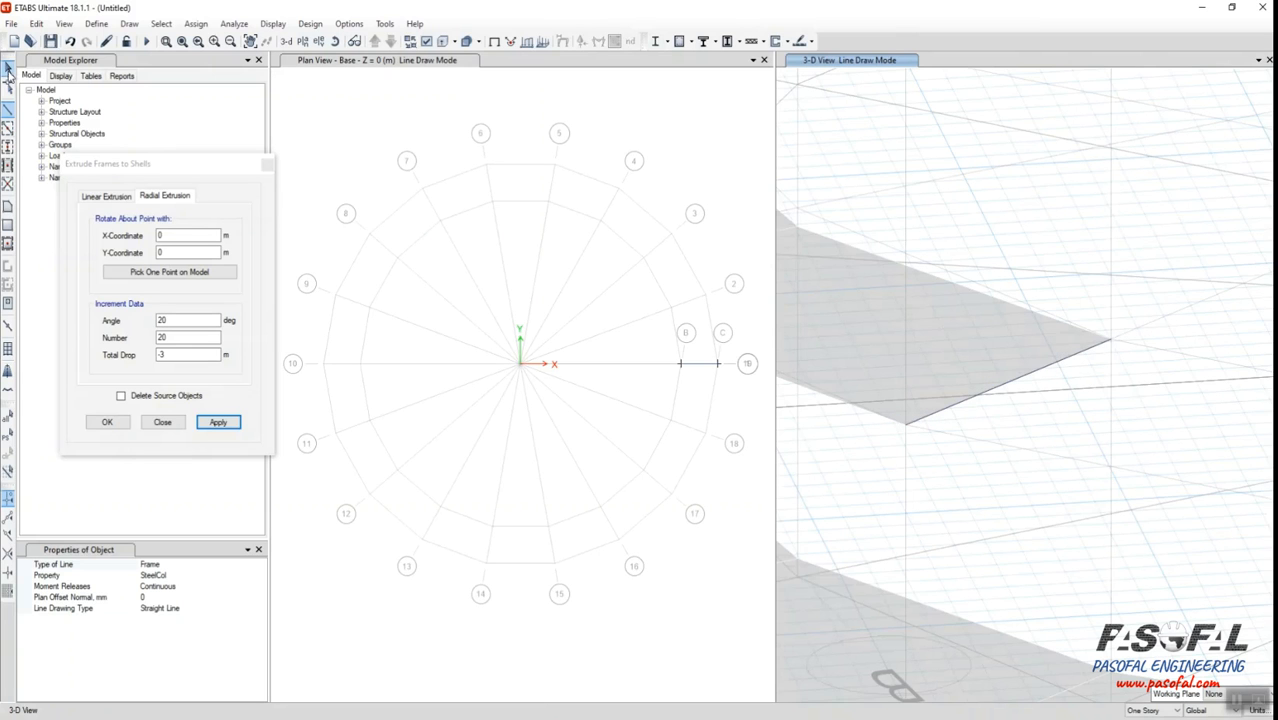
Select the line at the ramp's grid 3 end and radially extrude it with a 20° angle, number 20 and total drop -3 m
click(8, 70)
click(940, 416)
click(158, 320)
key(Tab)
key(Tab)
click(224, 424)
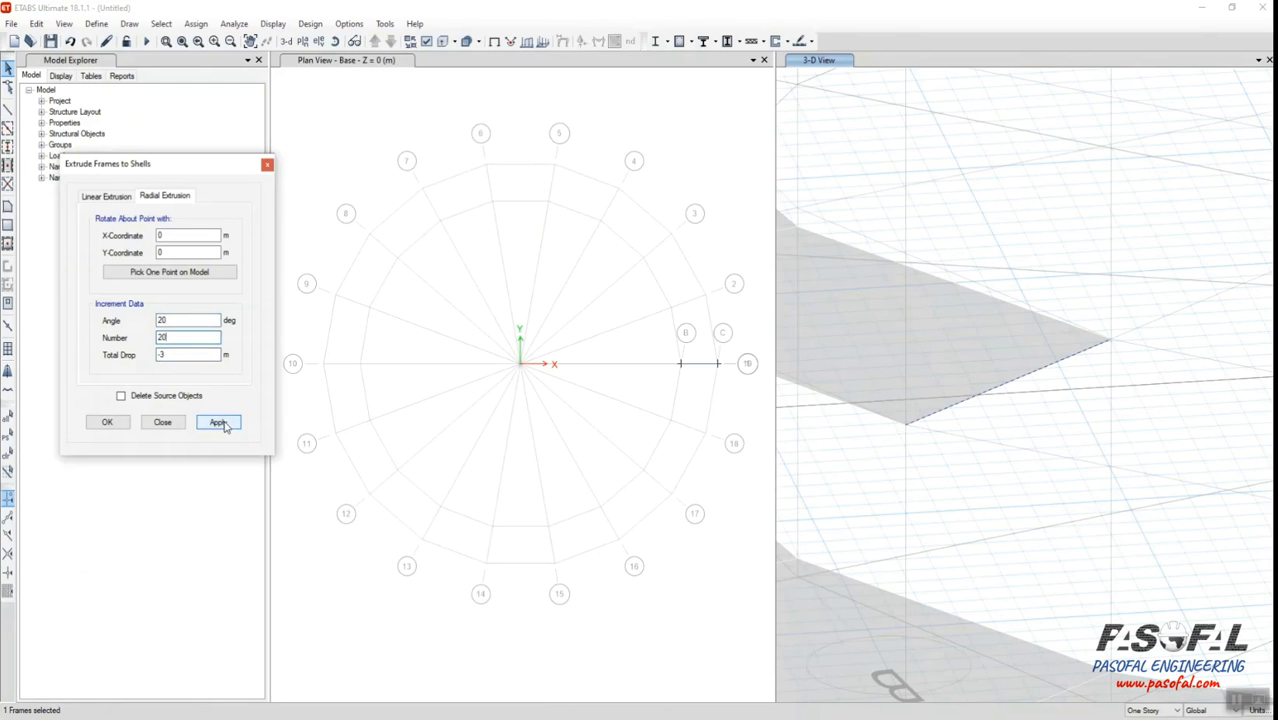
Draw a straight SteelCol frame line along the upper end edge of the second ramp section
scroll(1060, 333, down, 5)
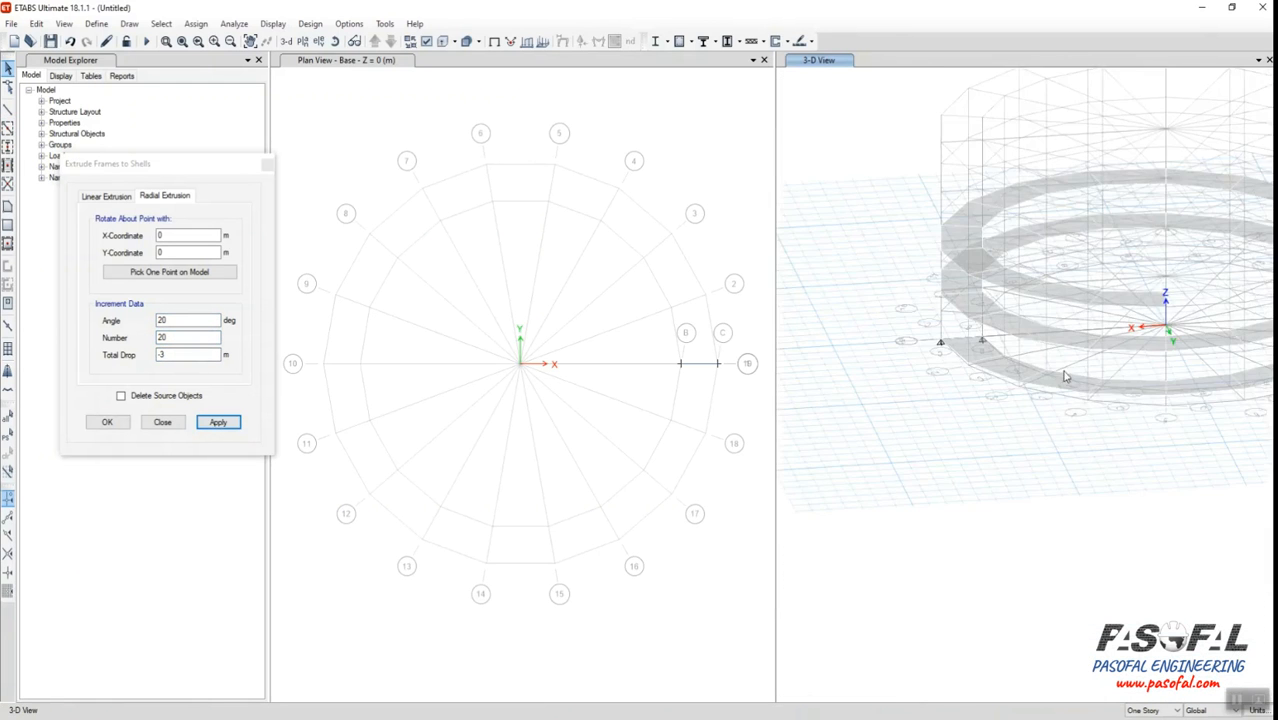
shift+middle_drag(1054, 324, 1060, 289)
scroll(1050, 300, up, 5)
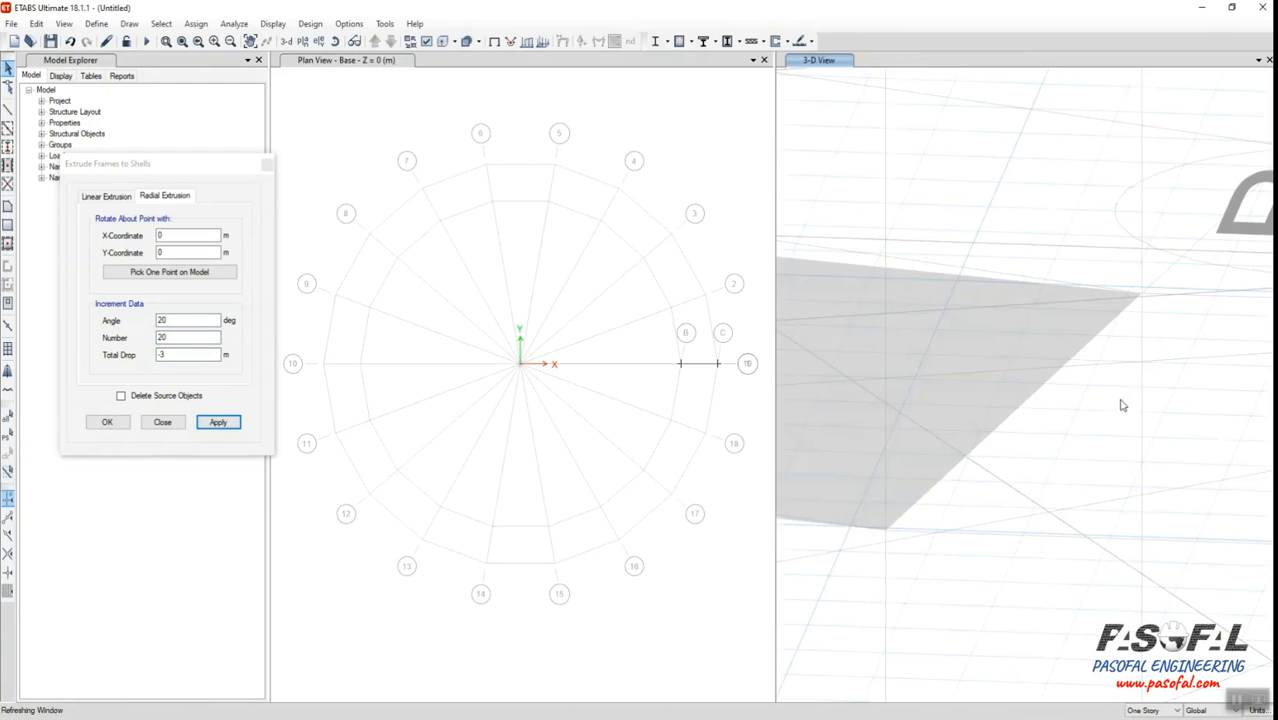
click(8, 110)
click(877, 523)
click(1088, 372)
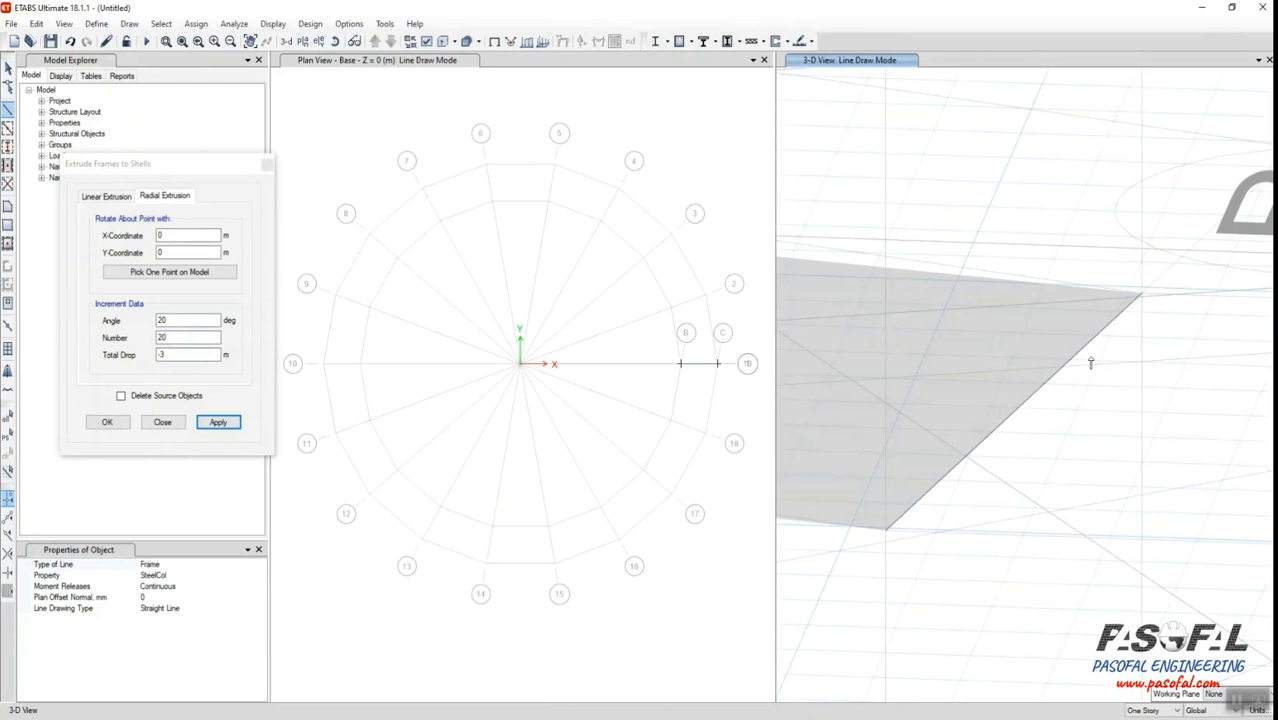
Extrude the line at the second ramp section's end radially with a 20° angle, number 20 and total drop -3 m
click(9, 68)
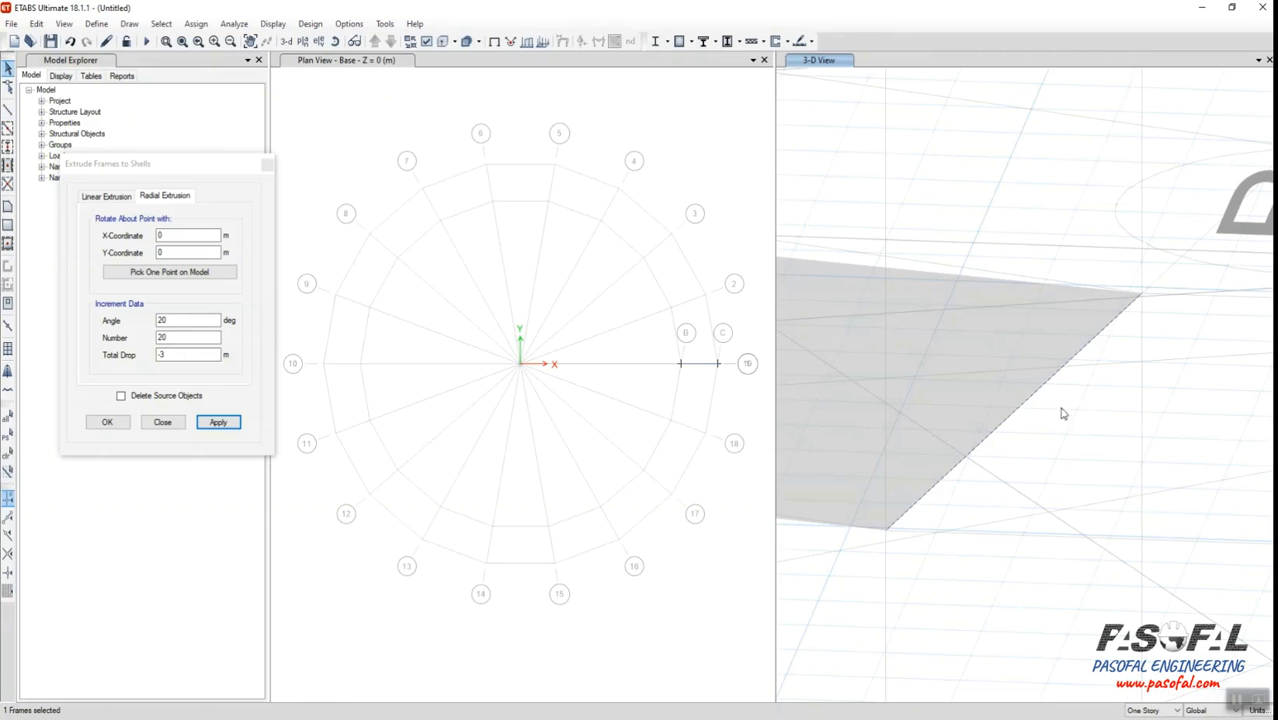
click(928, 373)
scroll(1070, 354, down, 5)
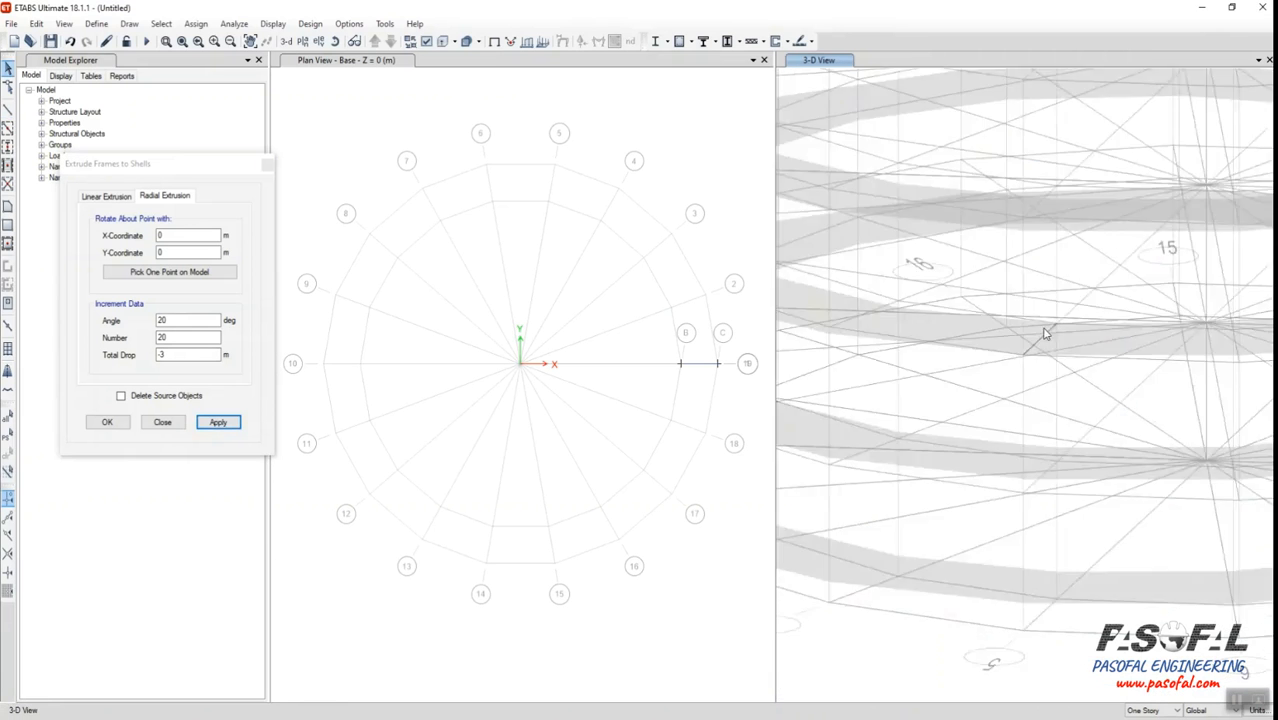
Draw a straight SteelCol frame line along the end edge of the newest, topmost ramp section
scroll(1045, 333, up, 8)
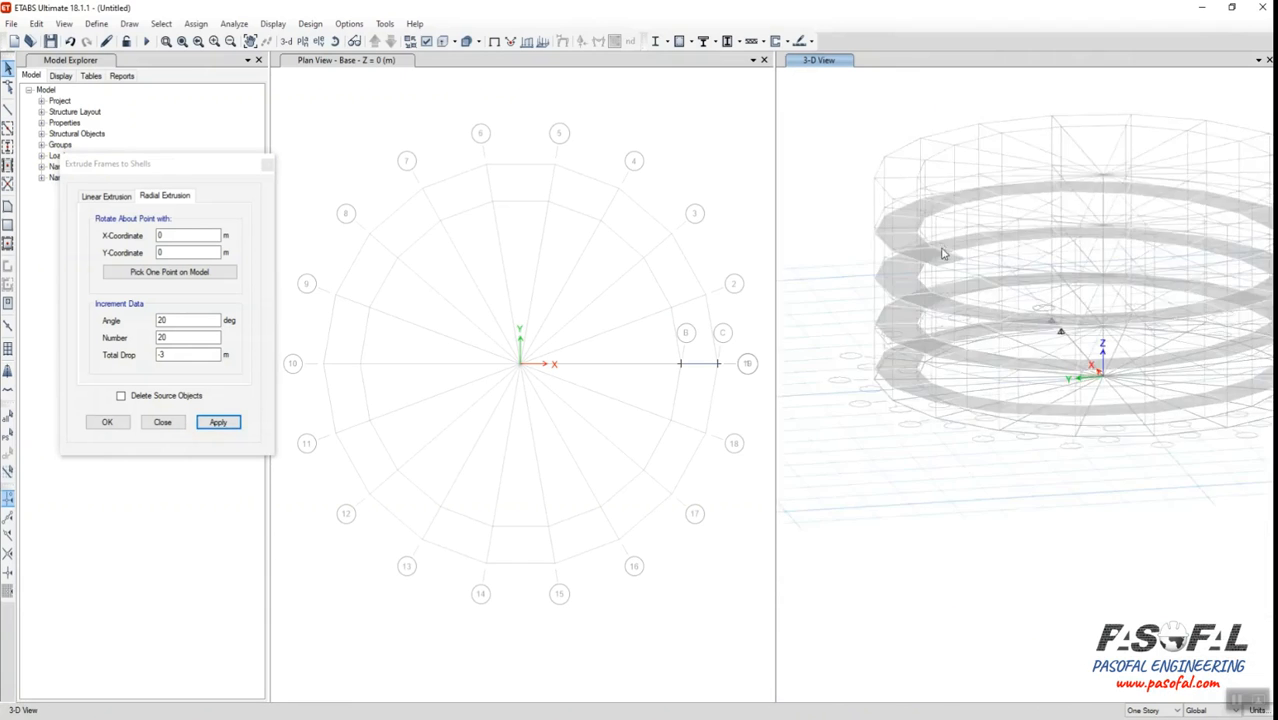
click(8, 109)
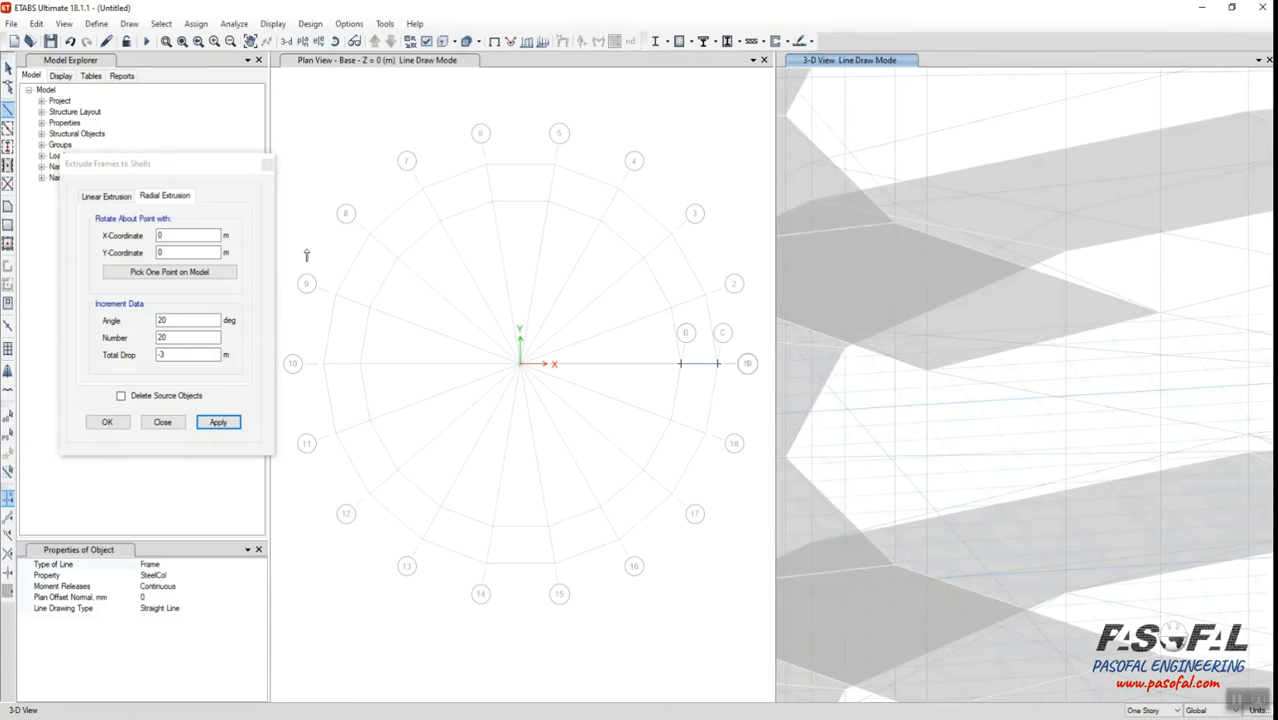
click(928, 371)
click(1158, 314)
Radially extrude the newest end line with a 20° angle, number 20 and total drop -3 m, and close the extrusion dialog
click(10, 70)
click(975, 366)
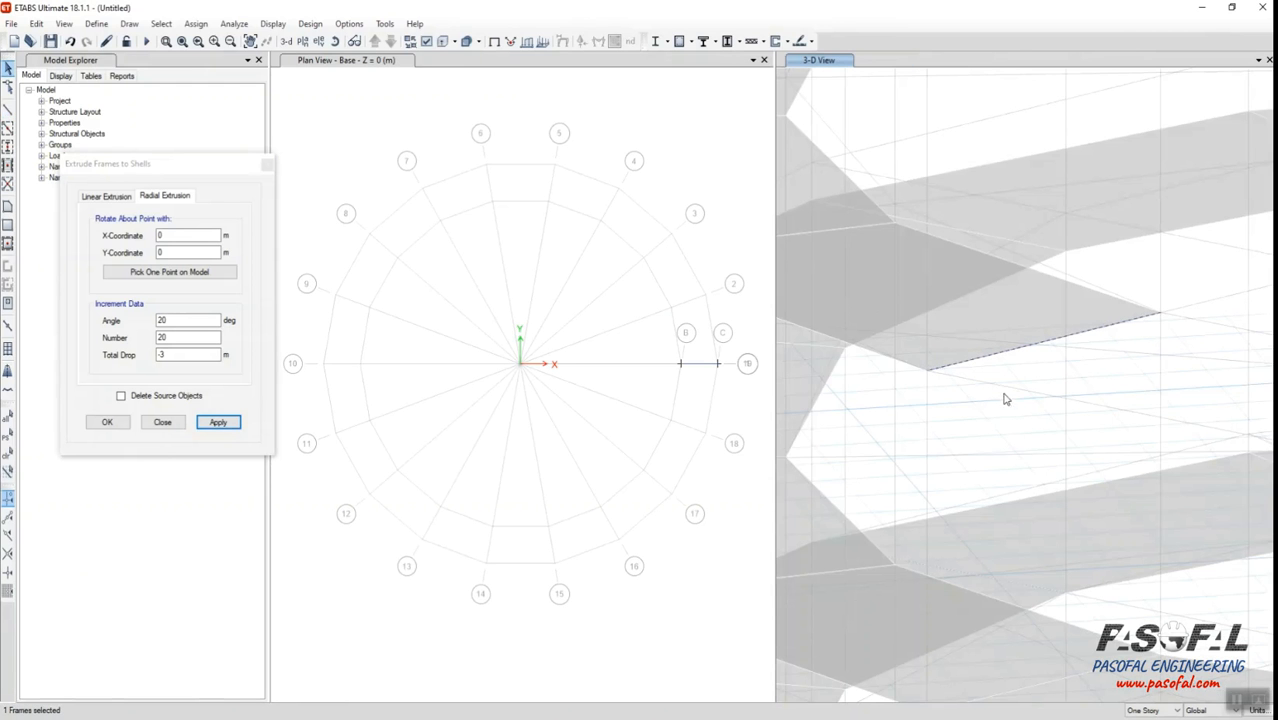
scroll(955, 342, down, 5)
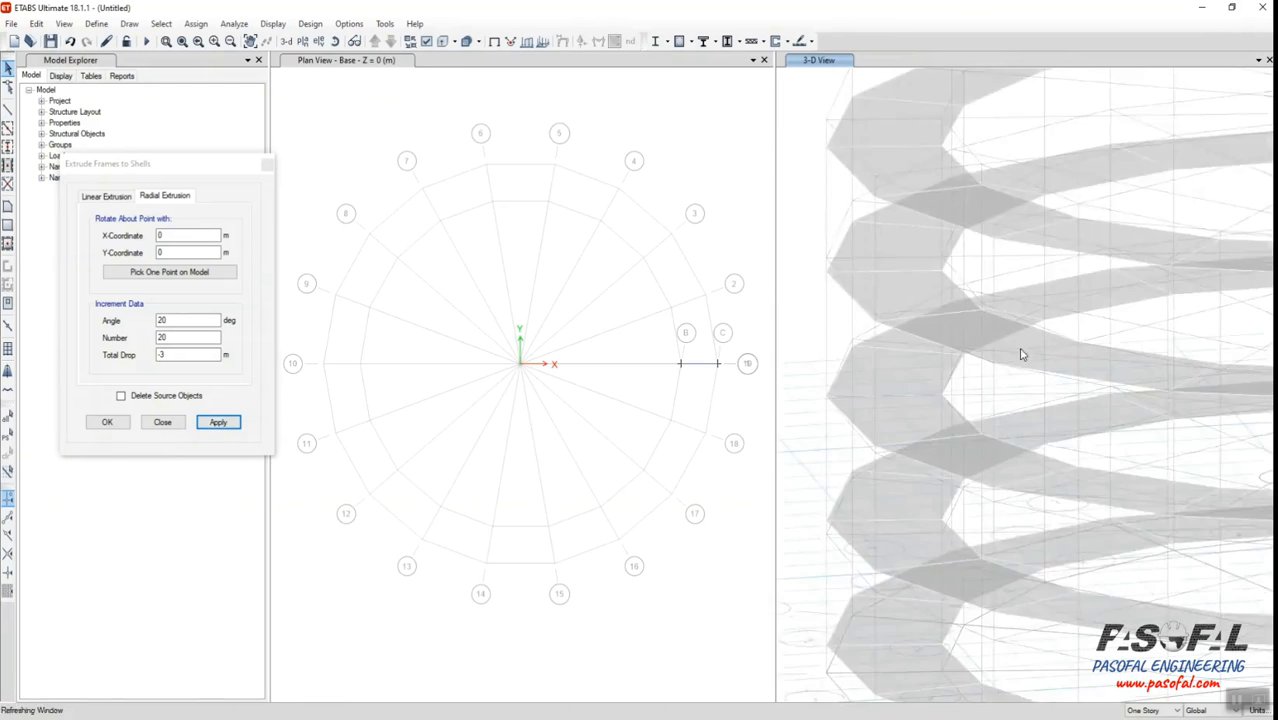
scroll(987, 339, down, 4)
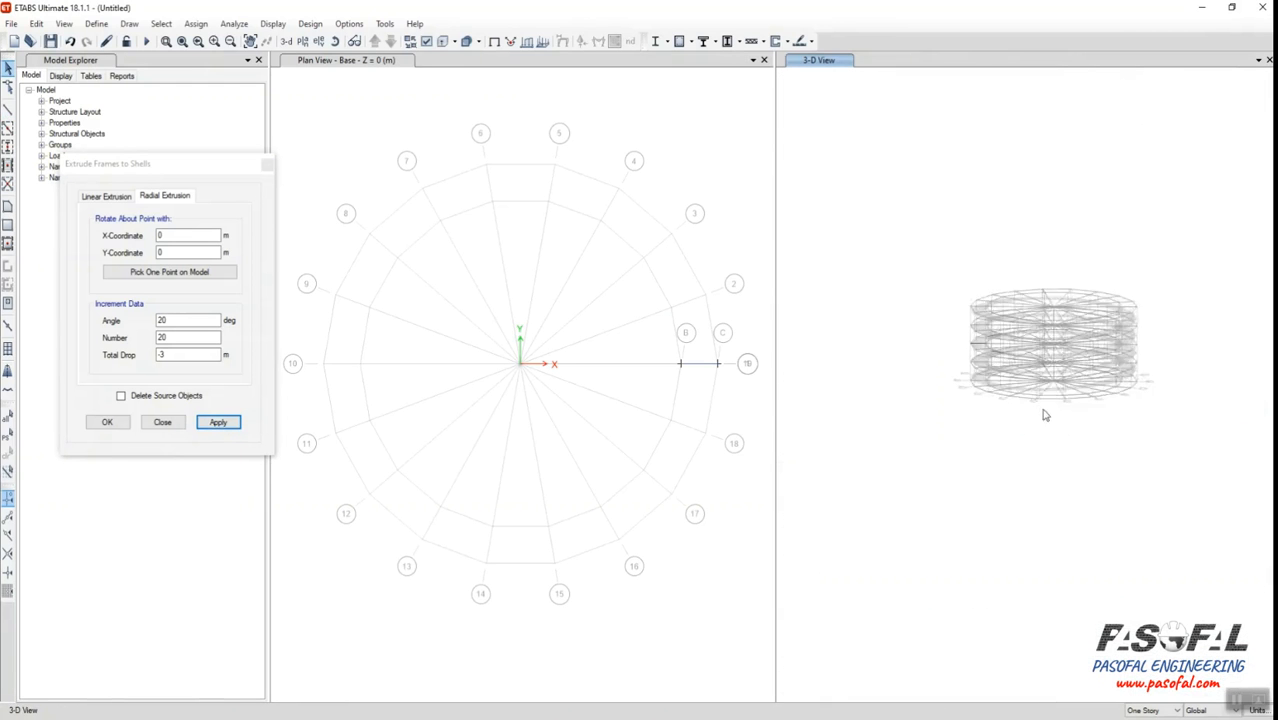
scroll(1057, 383, up, 5)
click(268, 163)
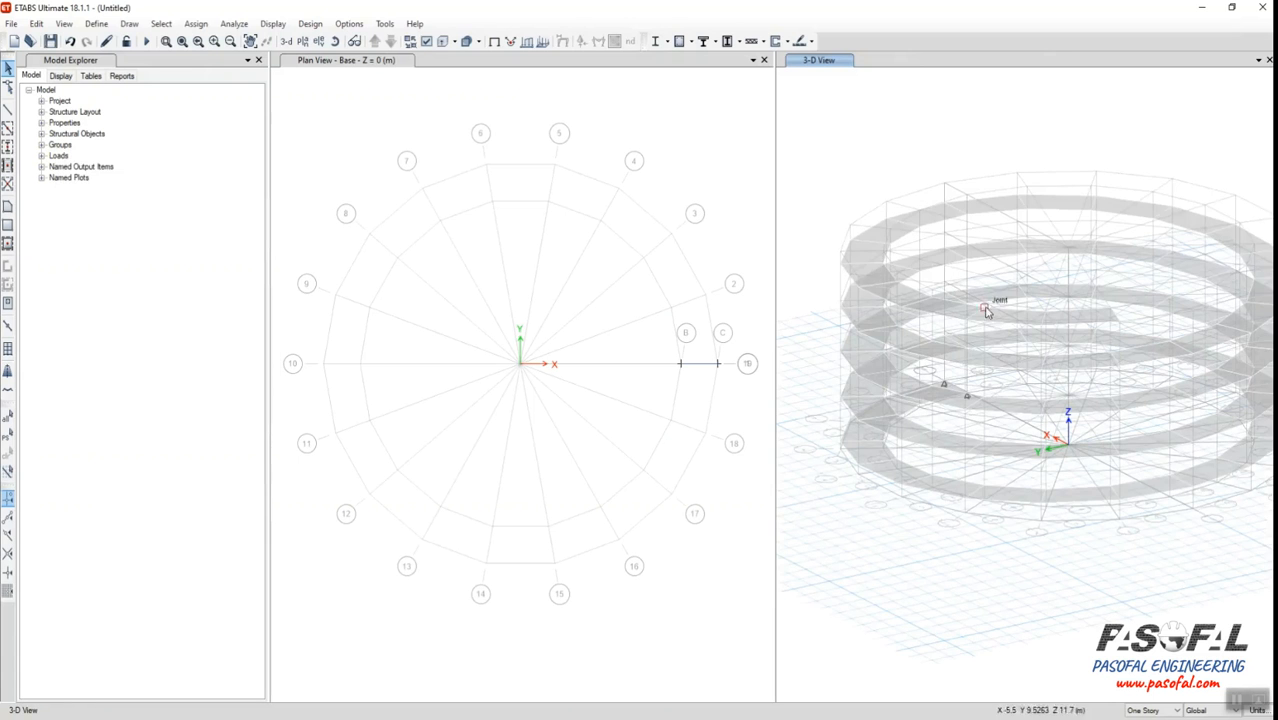
Show the frames and shells with their extruded thickness in the 3-D view
click(443, 47)
middle_drag(1051, 444, 933, 464)
scroll(933, 464, down, 4)
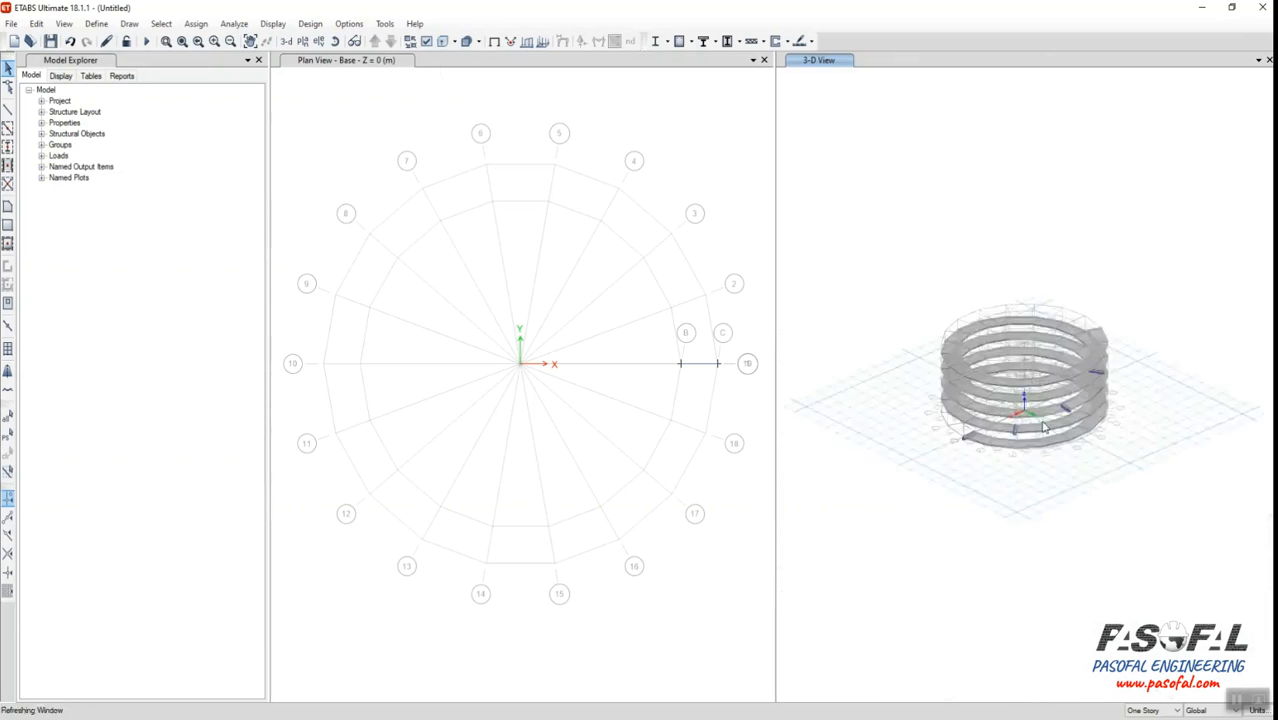
Select the radial SteelCol frame lines left between the ramp sections and at the ramp's start, and delete them
scroll(1058, 459, up, 8)
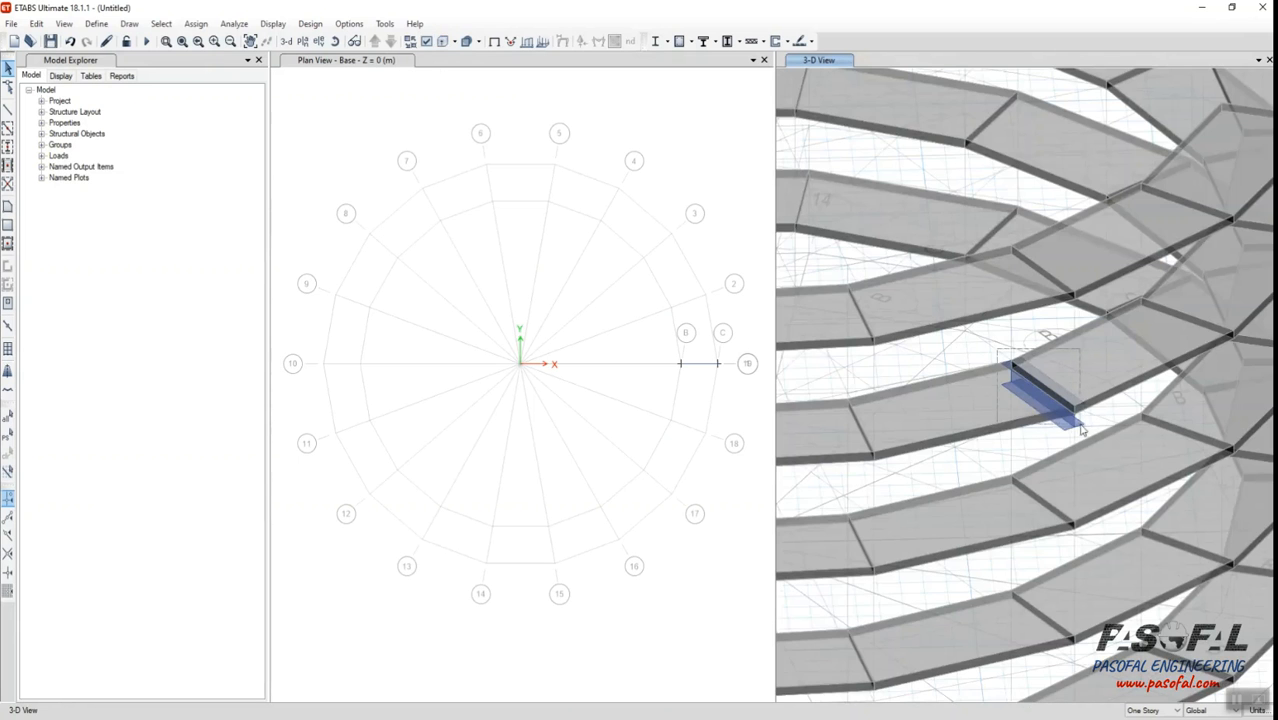
click(1081, 430)
scroll(1118, 354, down, 4)
scroll(957, 375, up, 6)
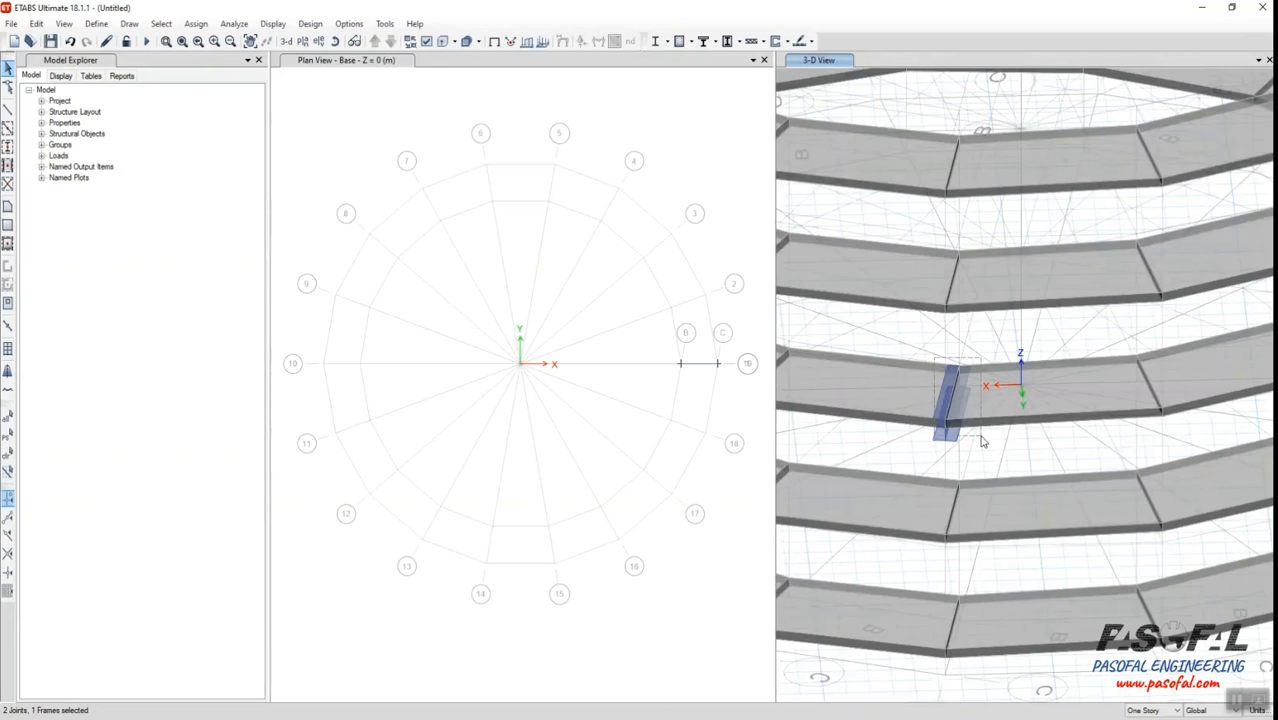
scroll(981, 441, down, 4)
scroll(1085, 404, up, 8)
click(1085, 404)
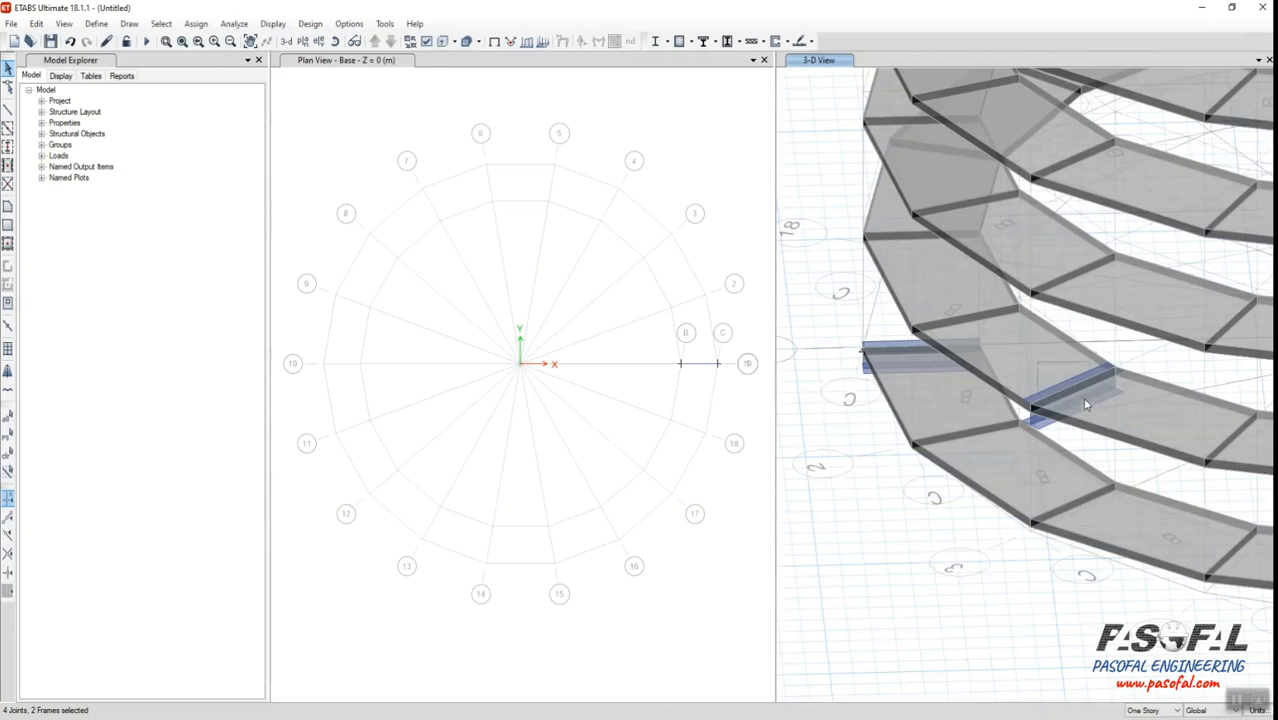
drag(1136, 429, 1137, 430)
click(718, 198)
Hide the grid lines and the horizon in the 3-D view
scroll(940, 410, down, 6)
shift+middle_drag(937, 410, 1003, 395)
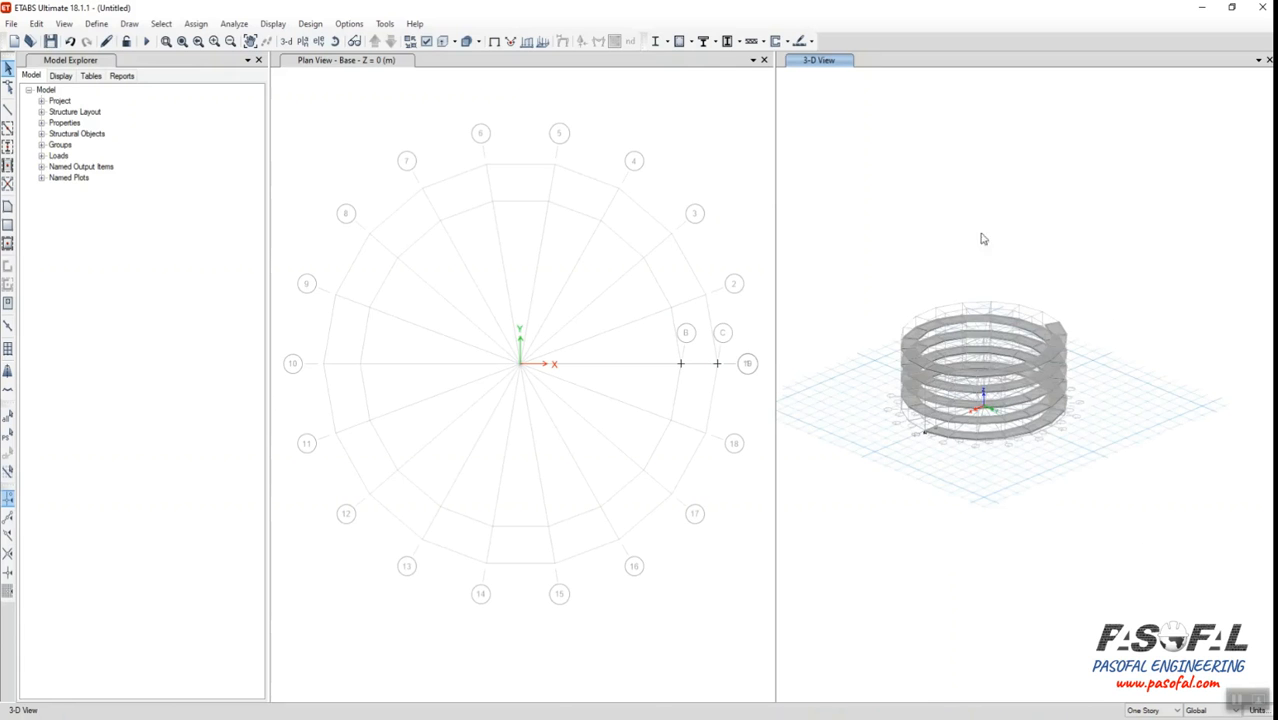
right_click(890, 146)
click(1040, 205)
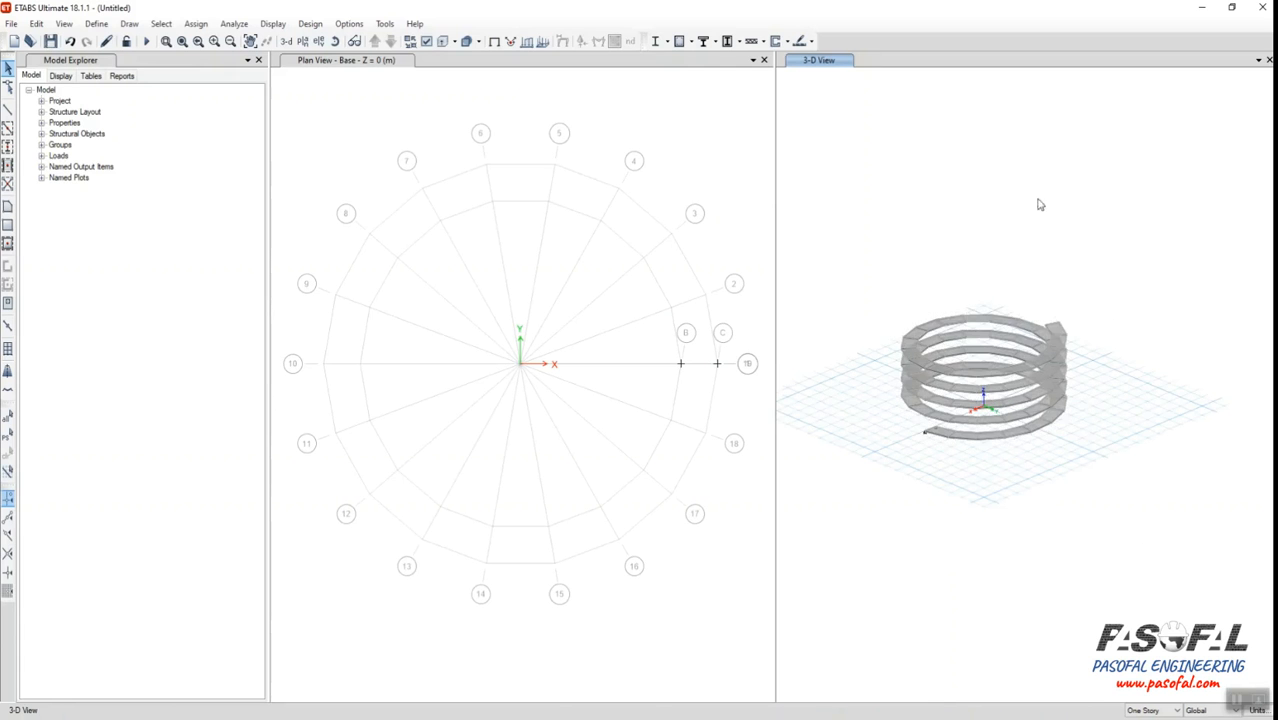
click(426, 41)
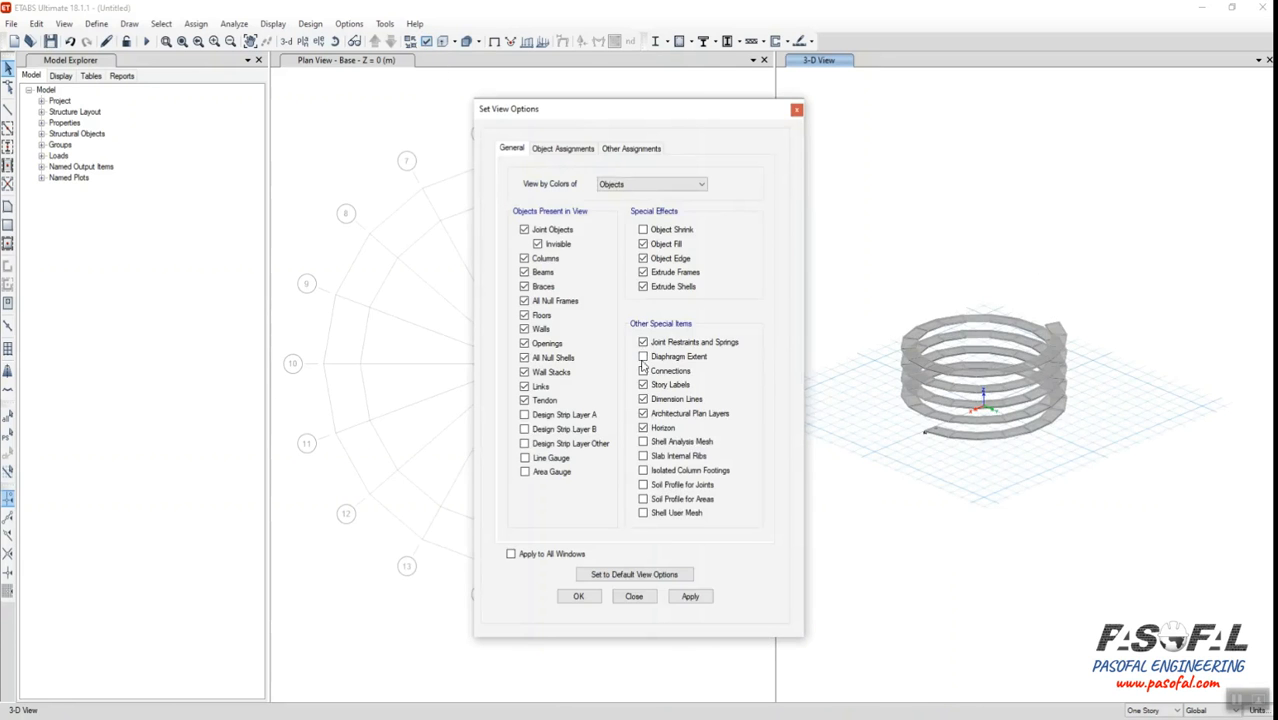
click(578, 596)
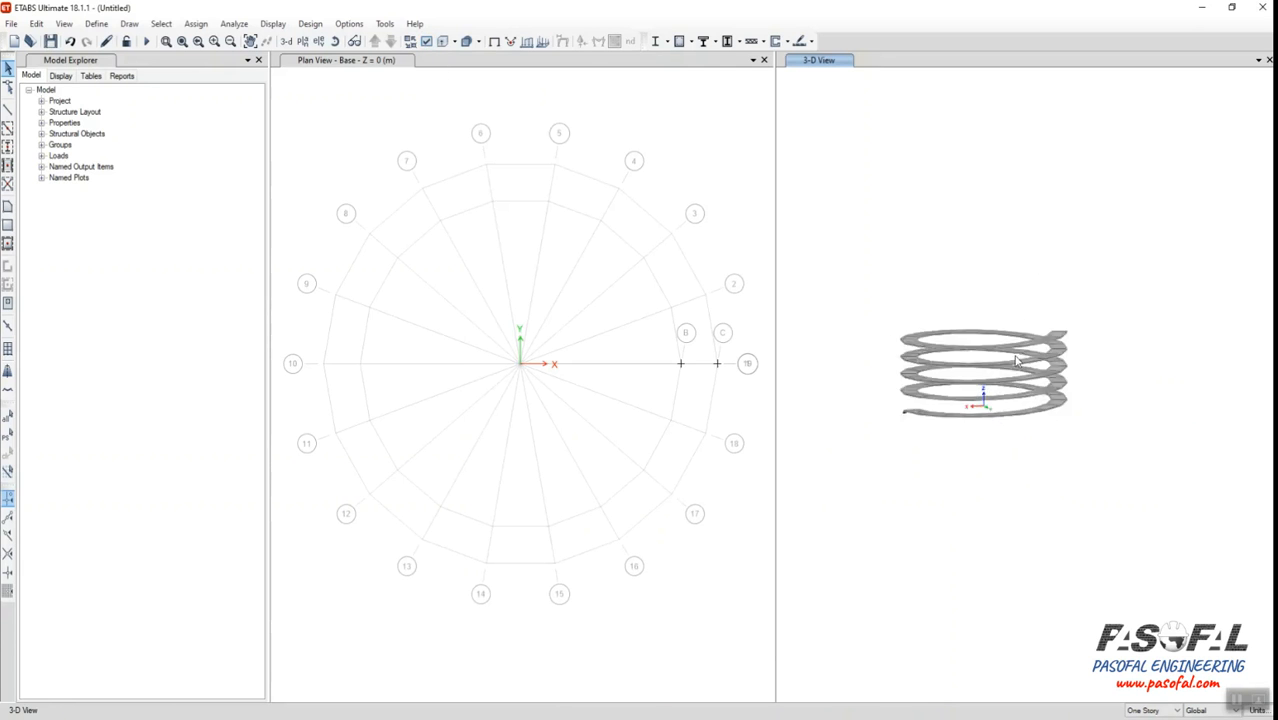
Draw two vertical SteelCol frame columns from the two corners of the ramp's lower start up to the top turn
scroll(1036, 452, up, 5)
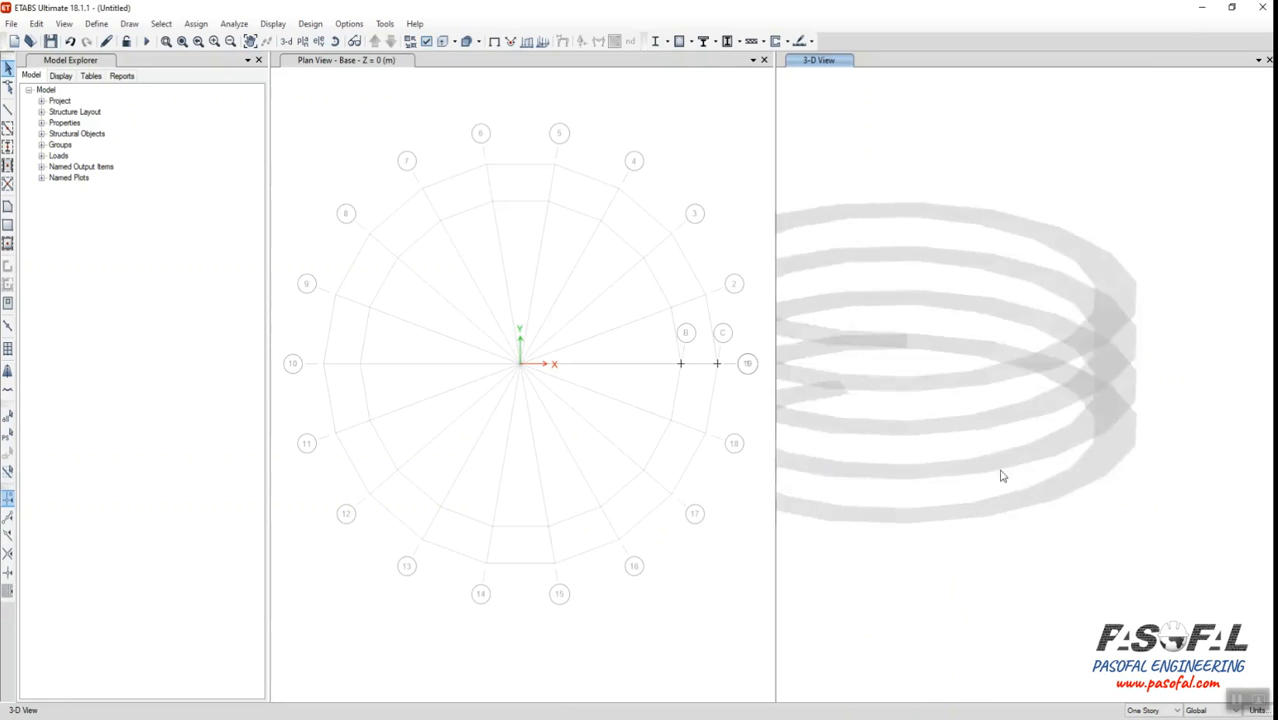
scroll(1001, 474, down, 5)
scroll(945, 450, up, 5)
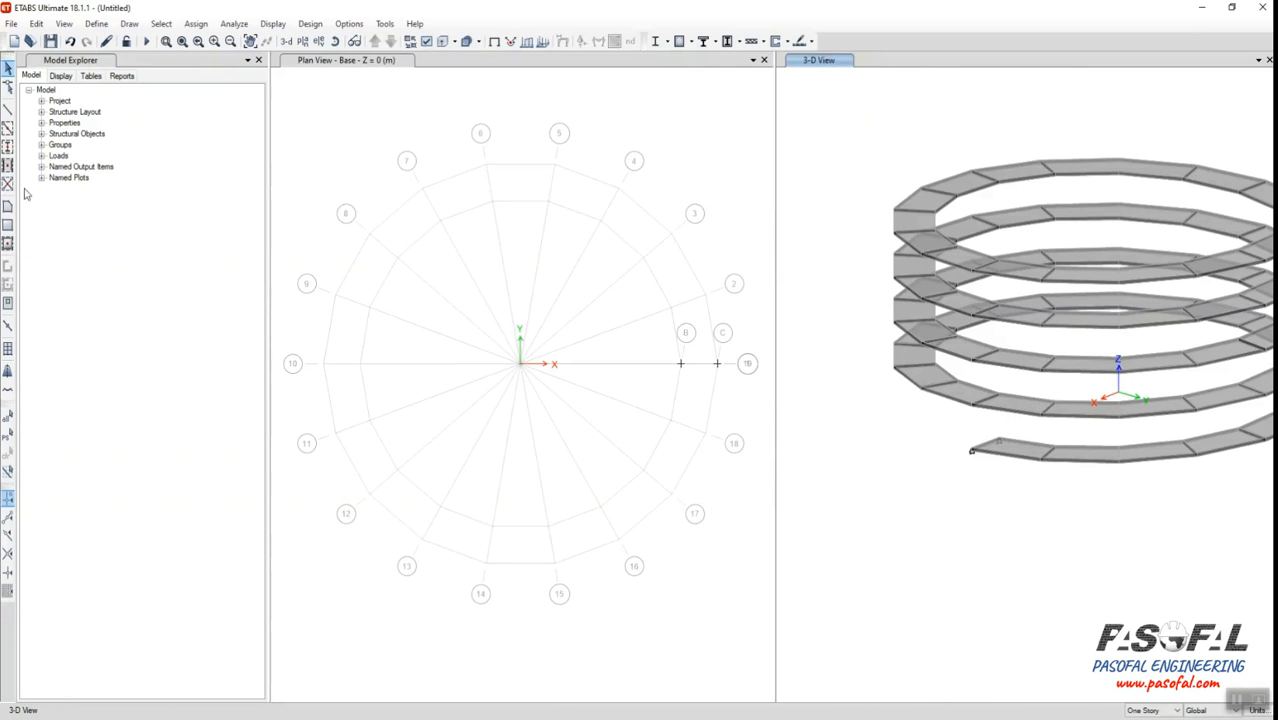
click(8, 110)
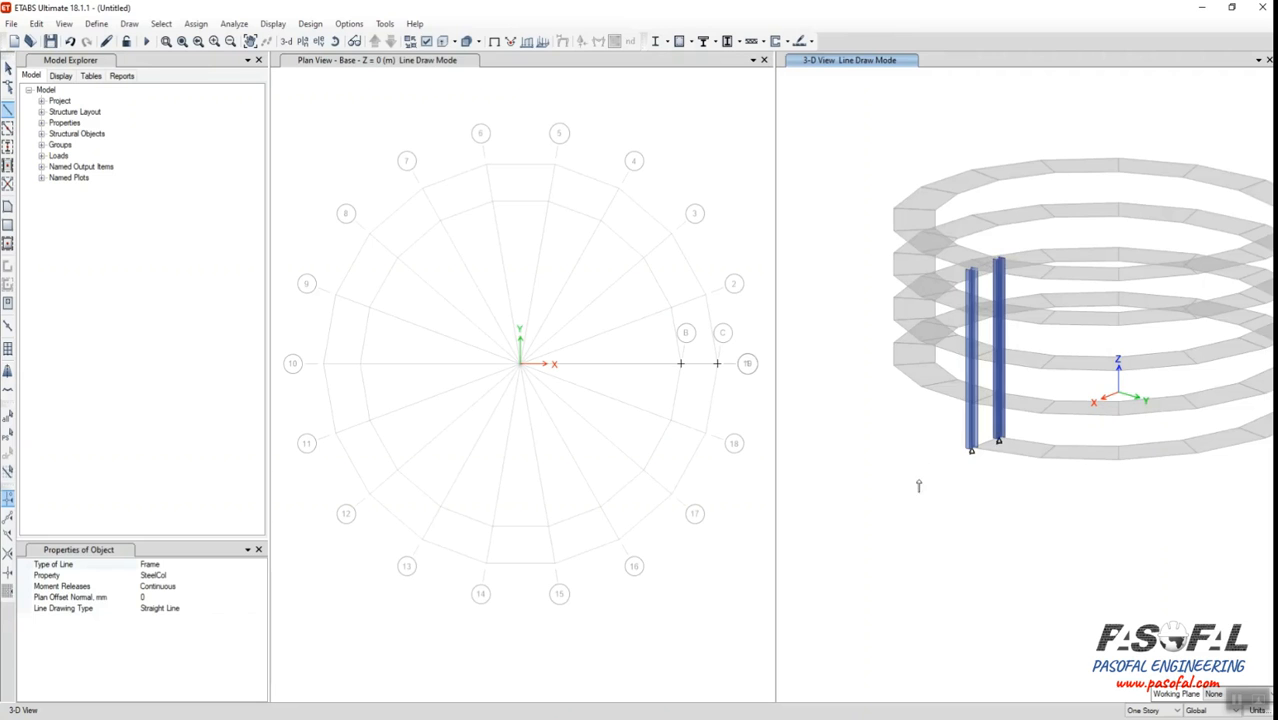
key(Escape)
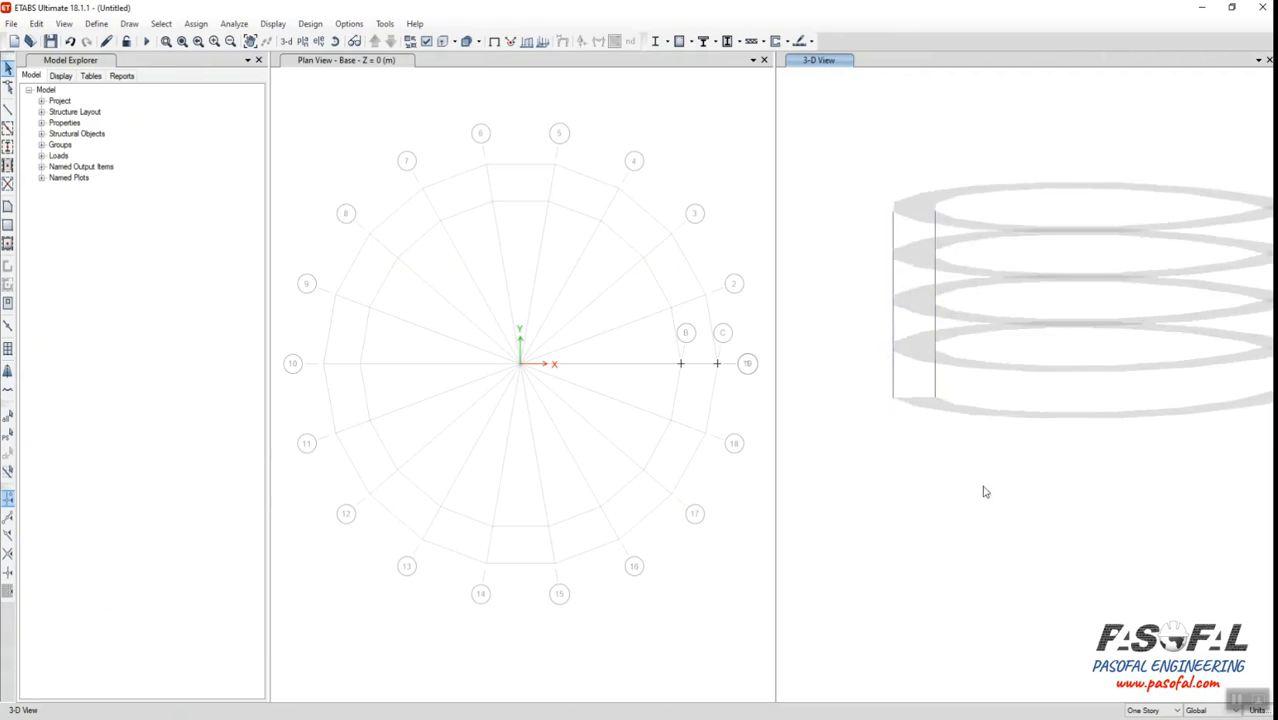
Select the two new columns and set up a radial replication with a 60° angle and number 5
scroll(1016, 483, up, 5)
drag(978, 332, 977, 334)
click(36, 23)
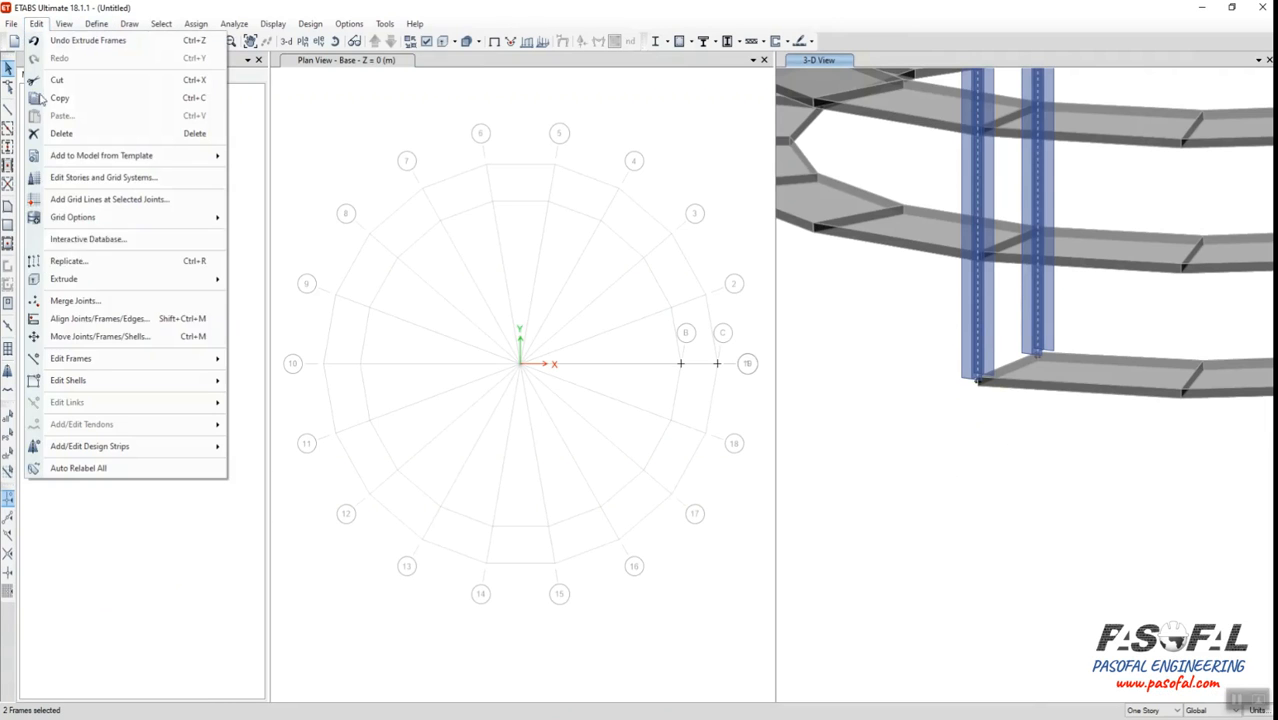
click(77, 266)
drag(654, 208, 473, 151)
click(445, 185)
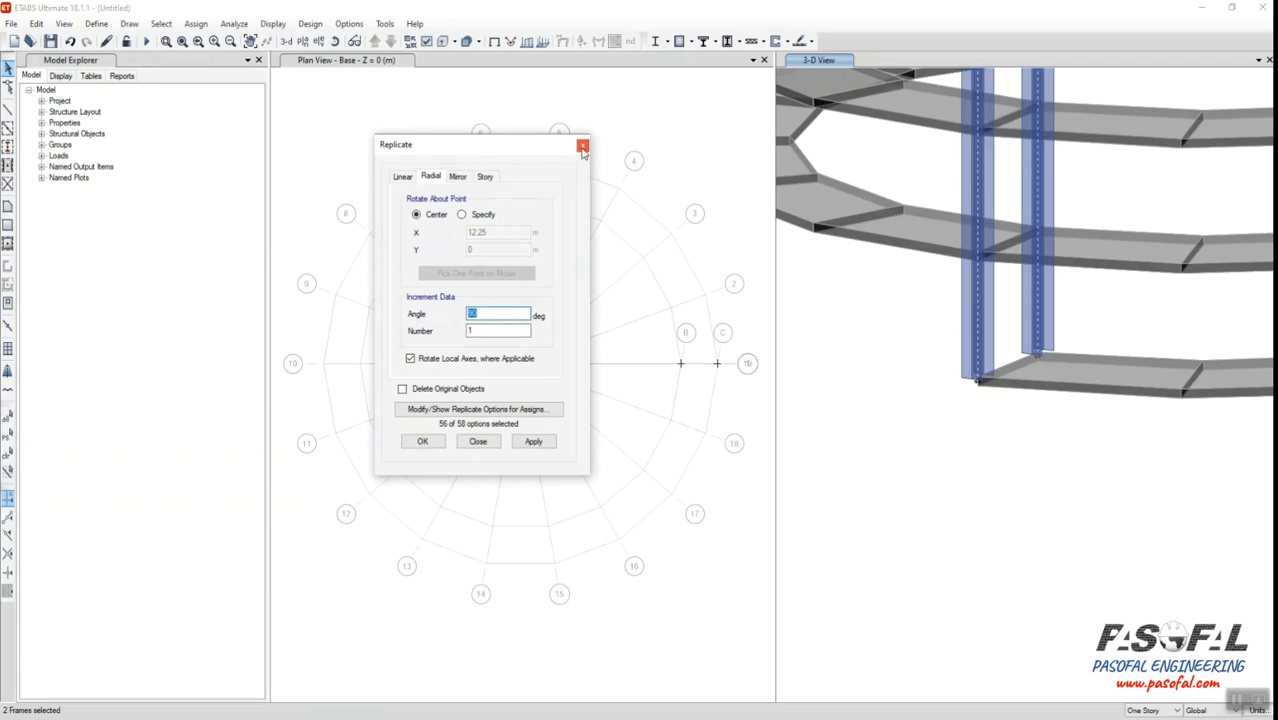
drag(545, 152, 377, 166)
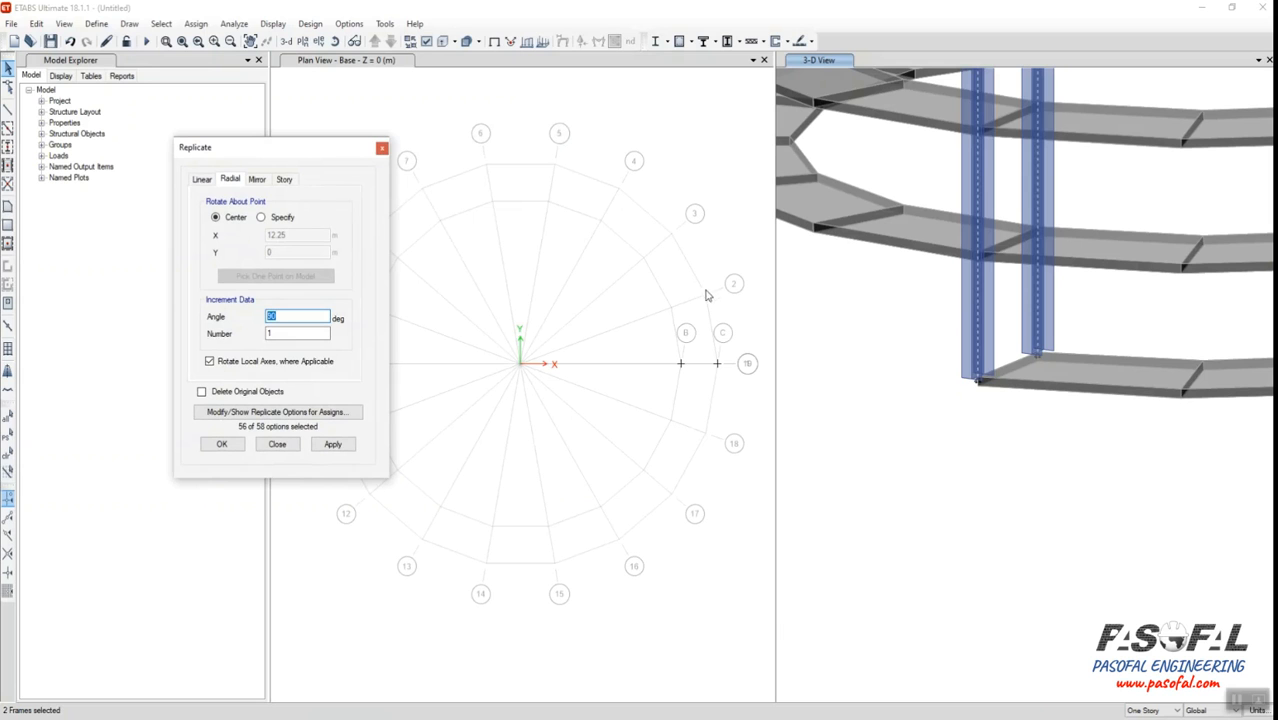
text(60)
mouse_move(312, 154)
mouse_down()
mouse_move(395, 153)
mouse_move(313, 136)
mouse_up()
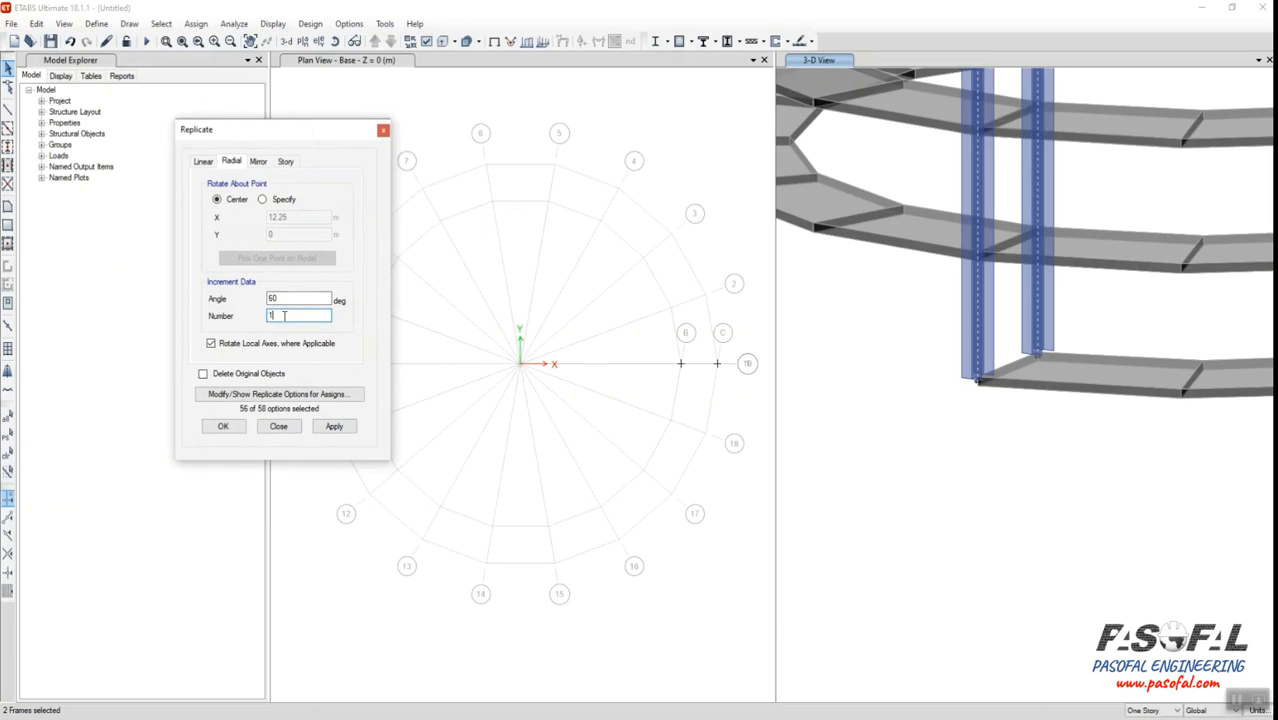
Try to replicate the two columns radially about their own center, and undo the replication
click(336, 426)
scroll(1040, 438, down, 5)
scroll(975, 456, down, 4)
mouse_move(1104, 430)
shift+middle_down()
mouse_move(1025, 472)
mouse_move(1037, 583)
shift+middle_up()
click(336, 426)
scroll(1085, 480, up, 5)
shift+middle_drag(1080, 455, 1030, 362)
scroll(1085, 396, down, 5)
scroll(1016, 390, up, 5)
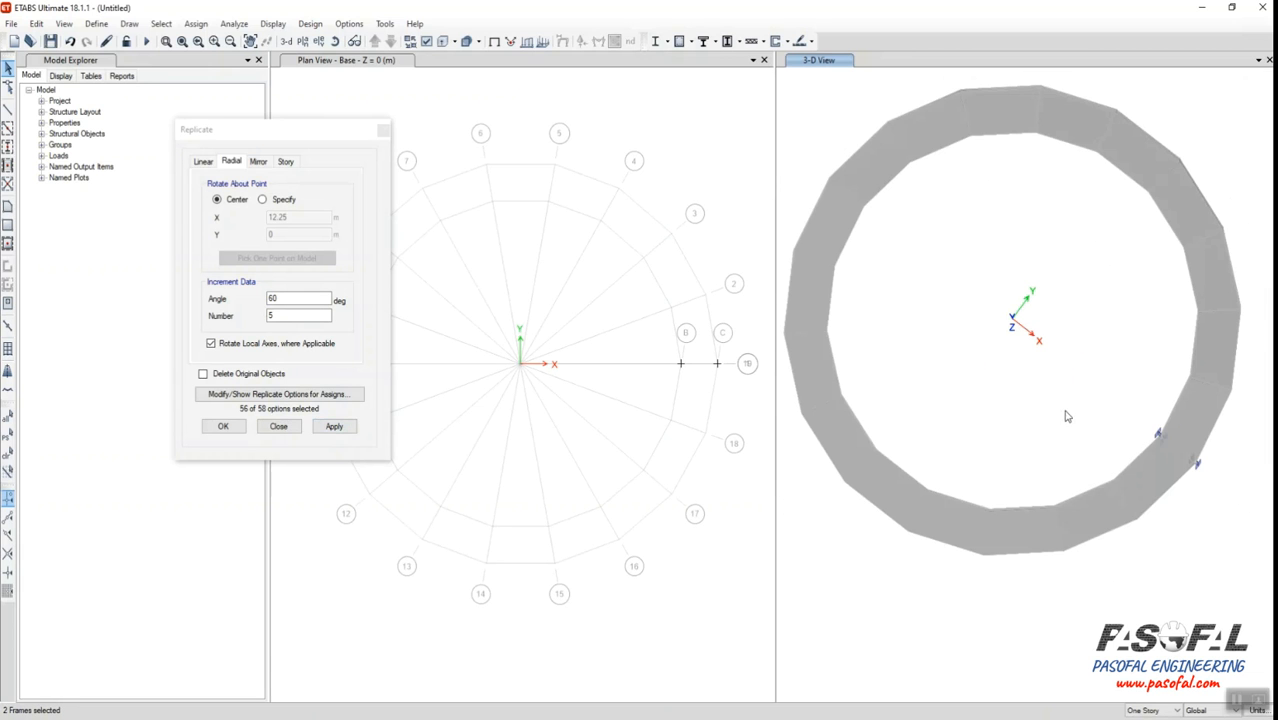
click(333, 427)
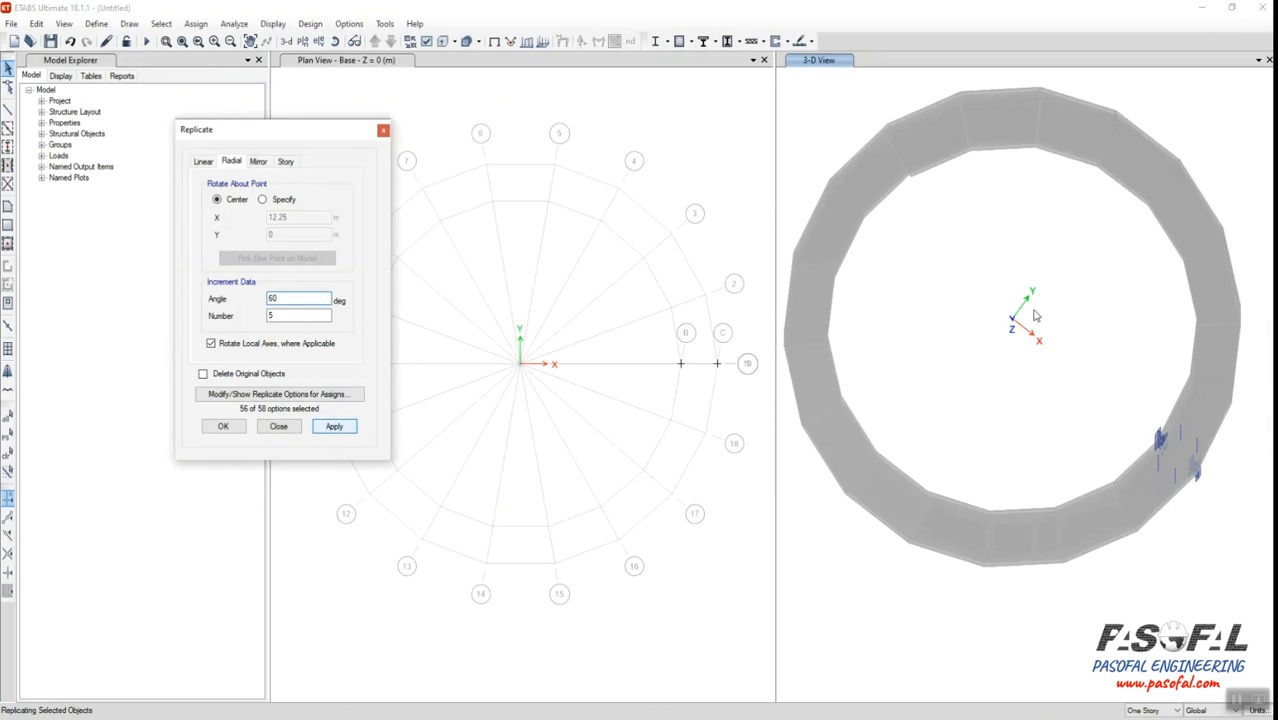
scroll(1200, 468, up, 3)
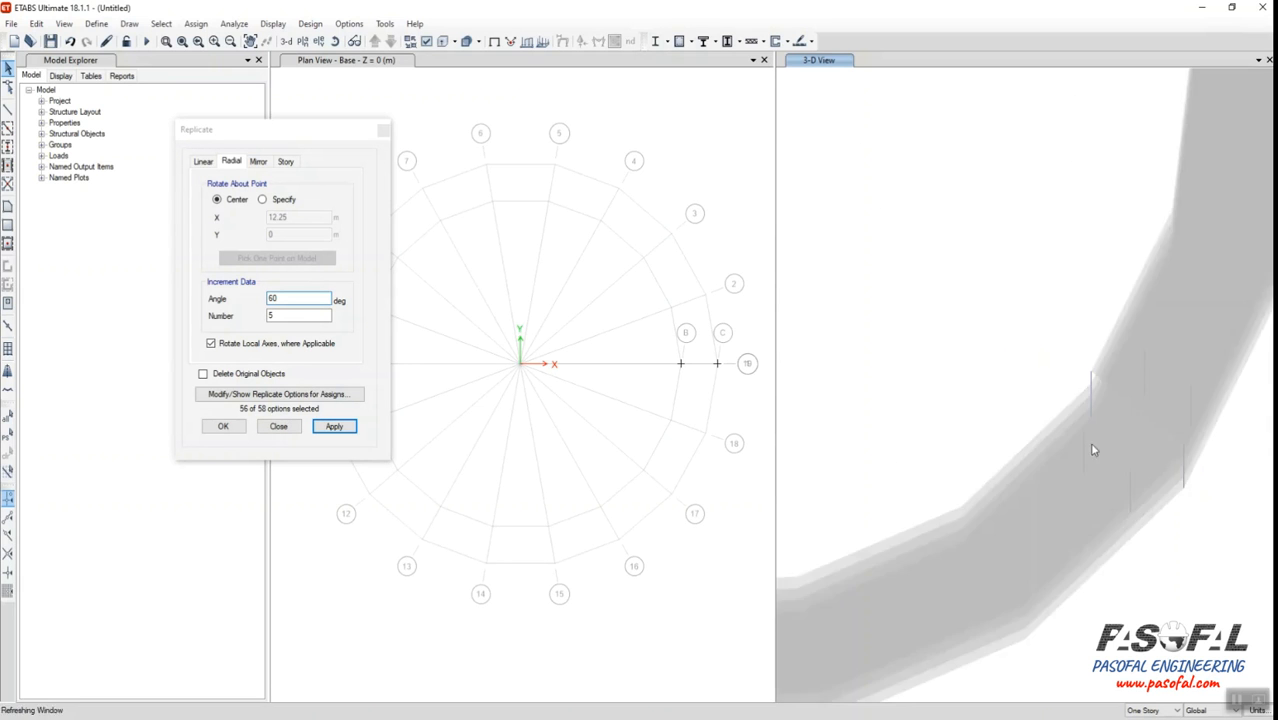
scroll(1089, 442, down, 3)
click(71, 42)
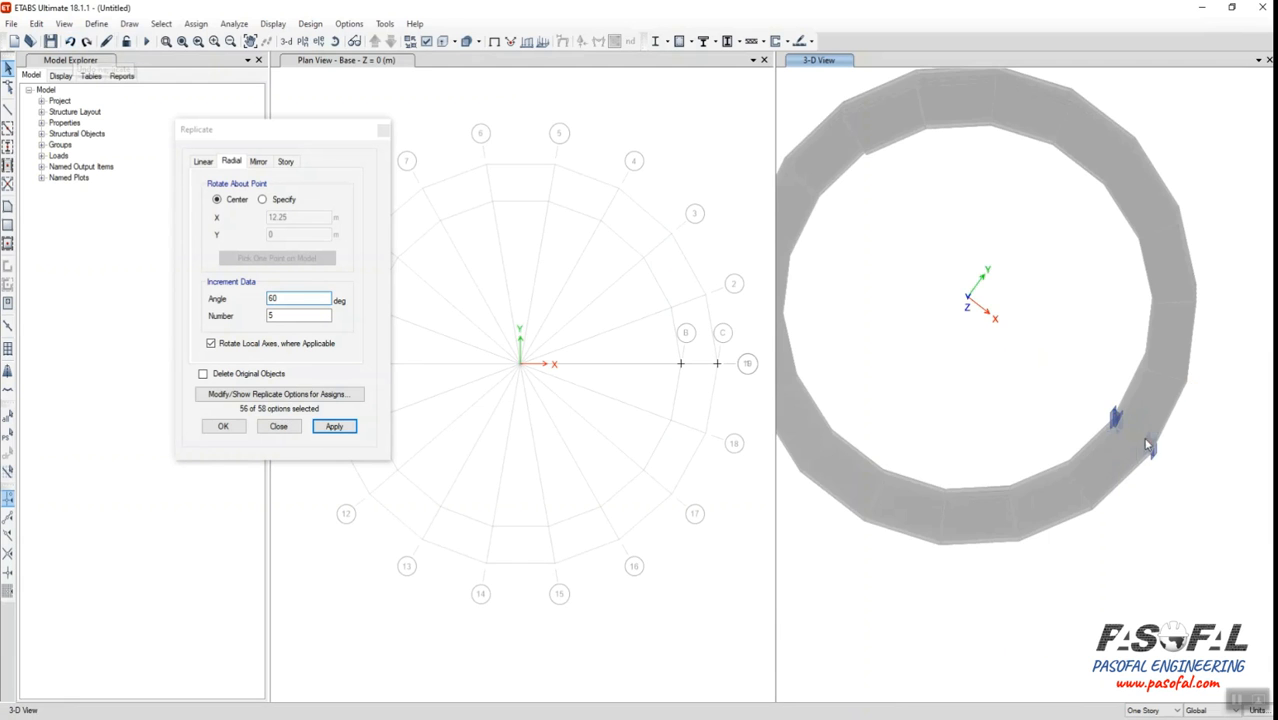
Set the radial replication to rotate about a specified point at X 0 and Y 0
scroll(1170, 480, up, 4)
scroll(1118, 430, down, 5)
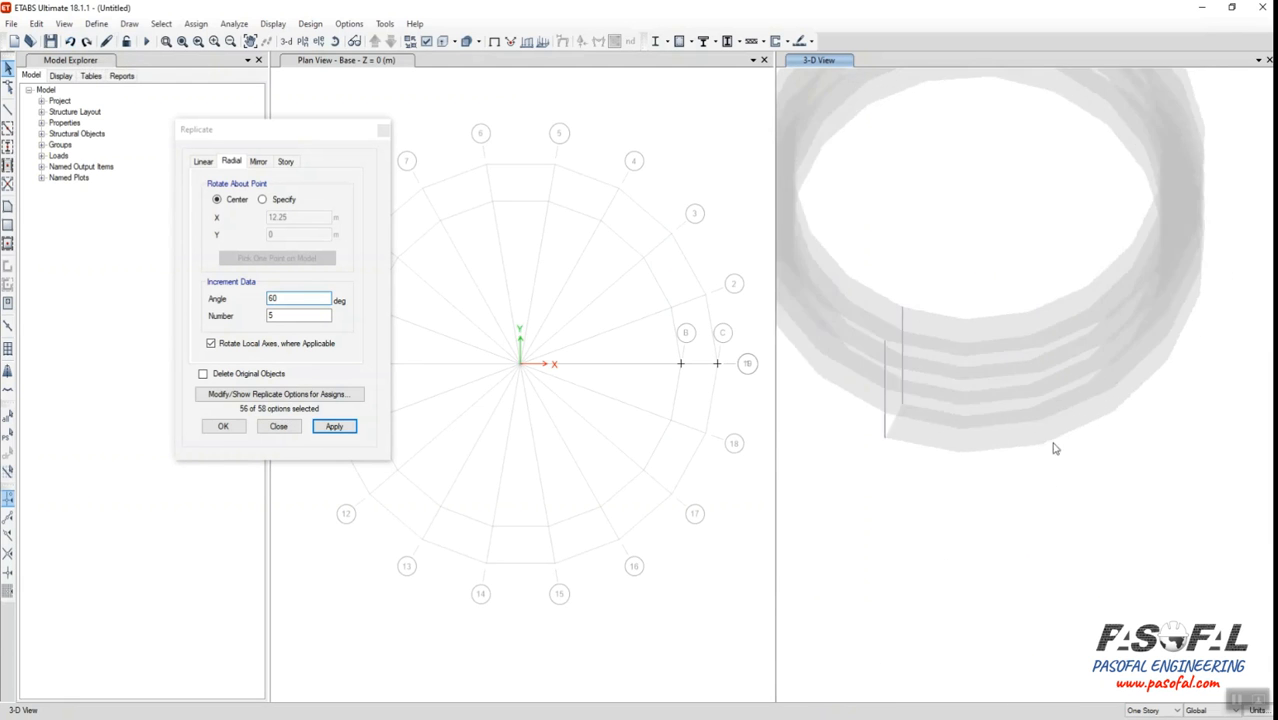
scroll(1027, 422, down, 3)
scroll(1010, 400, up, 5)
click(262, 200)
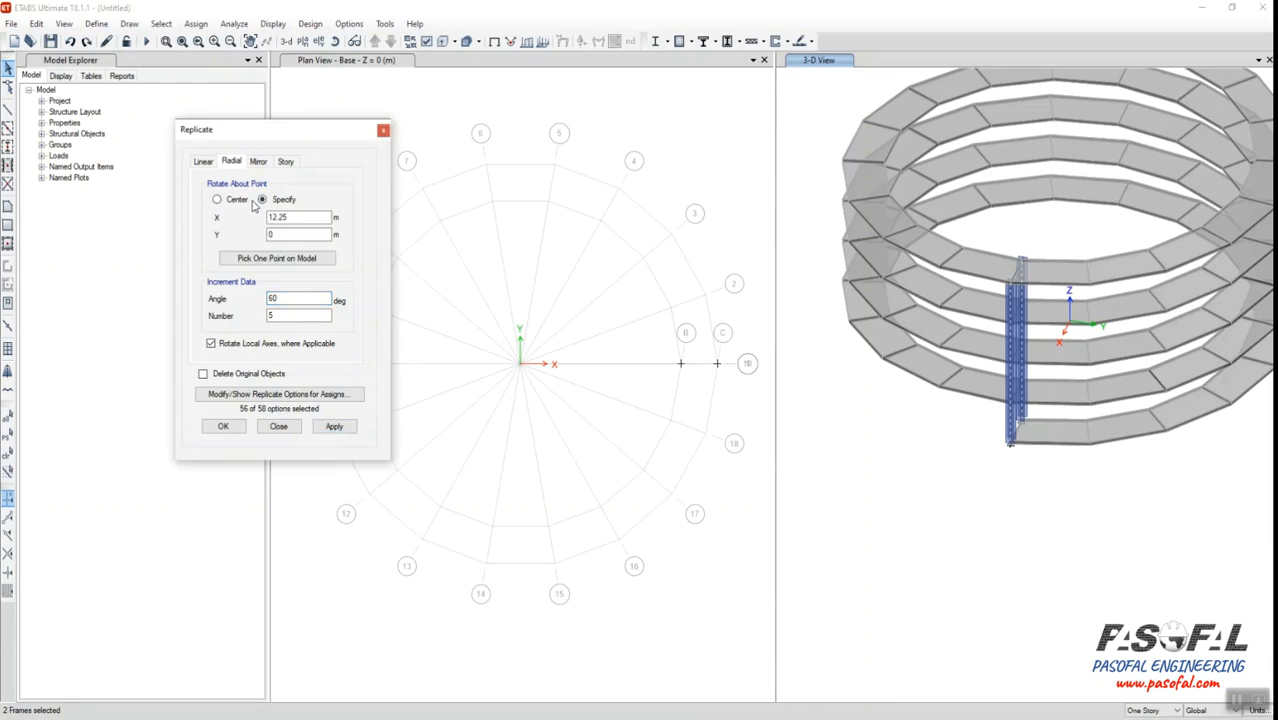
click(270, 259)
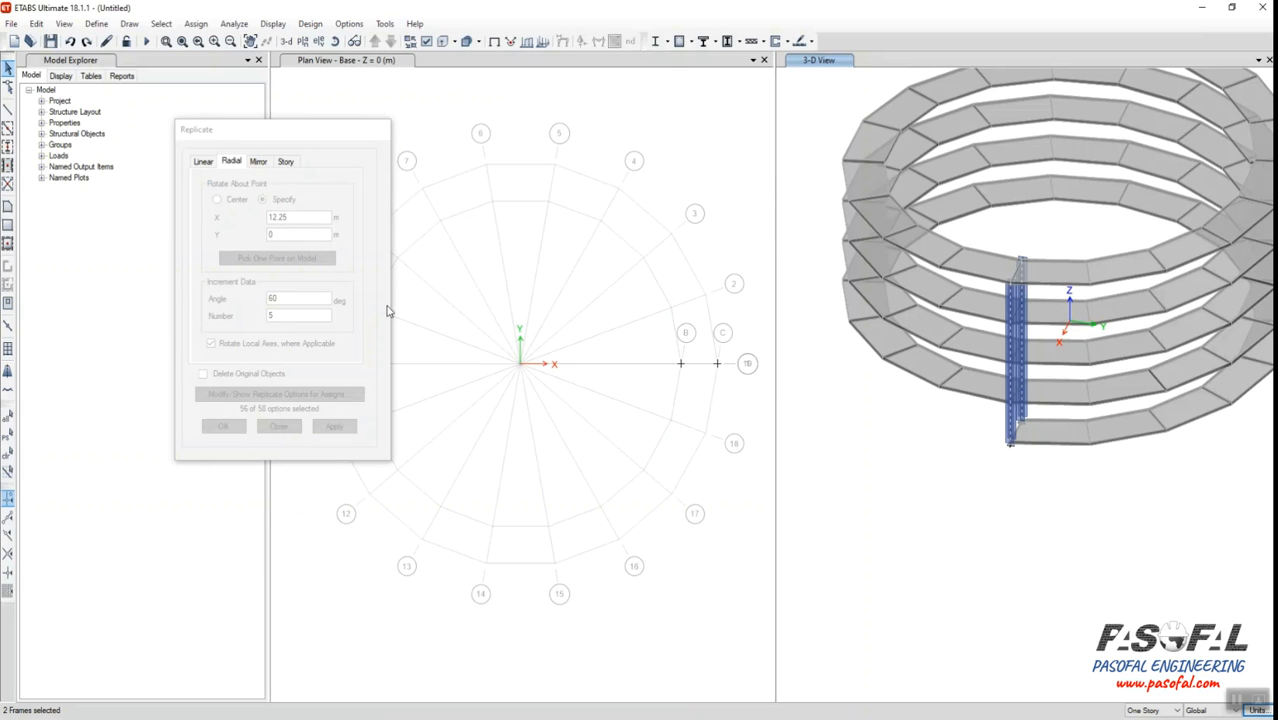
click(1010, 444)
drag(299, 217, 268, 230)
text(0)
click(289, 234)
key(shift+Tab)
click(265, 316)
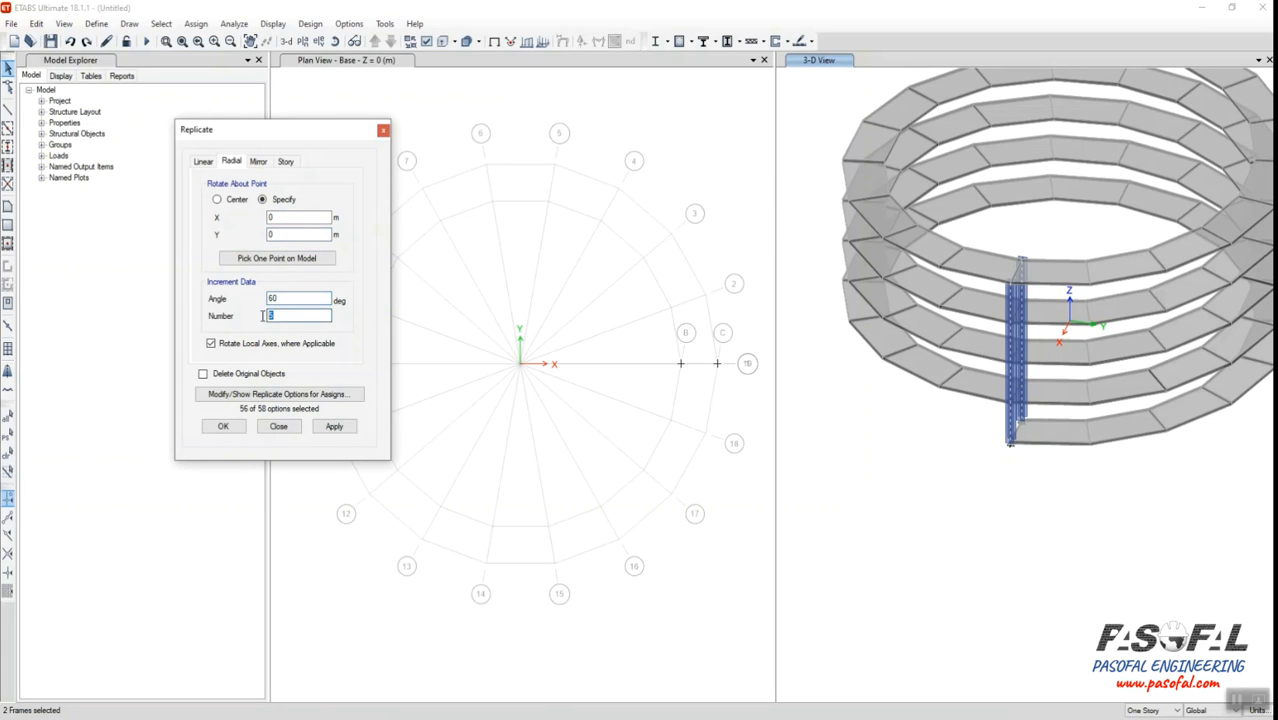
Apply the radial replication of the two columns about the origin with 60° and number 5, and close the replication dialog
shift+middle_drag(1007, 367, 986, 470)
scroll(978, 440, down, 4)
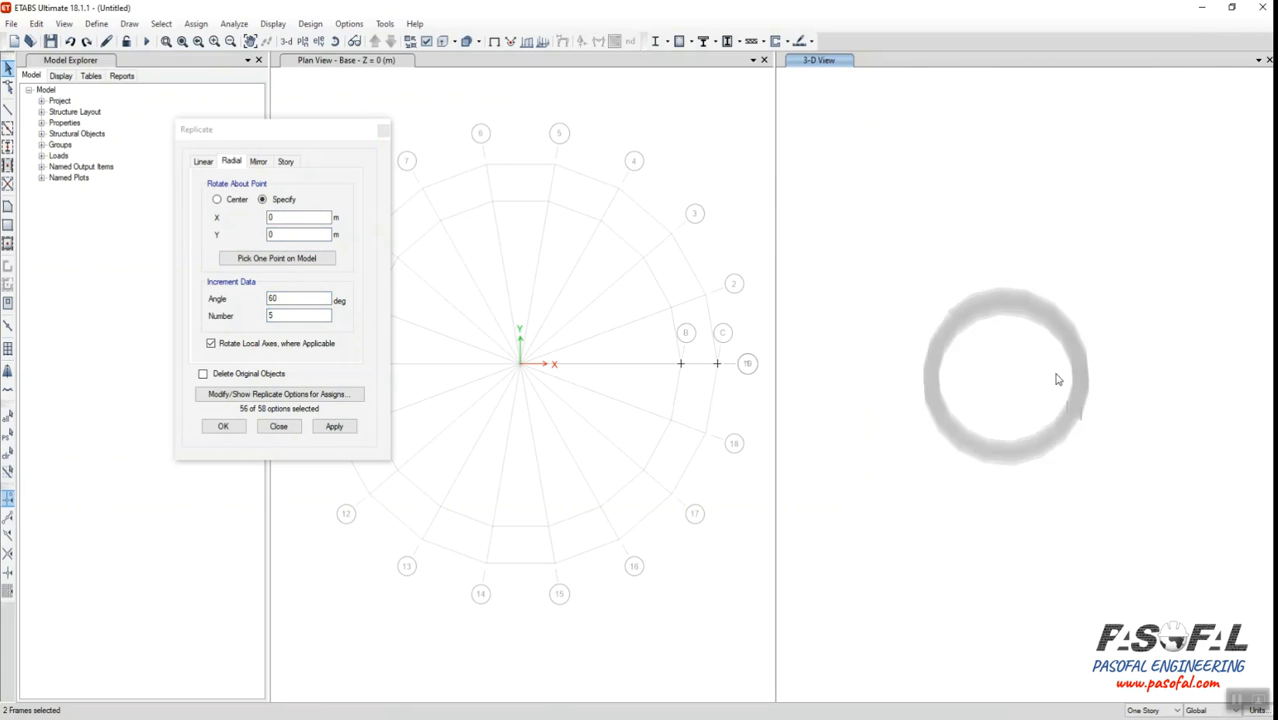
click(334, 426)
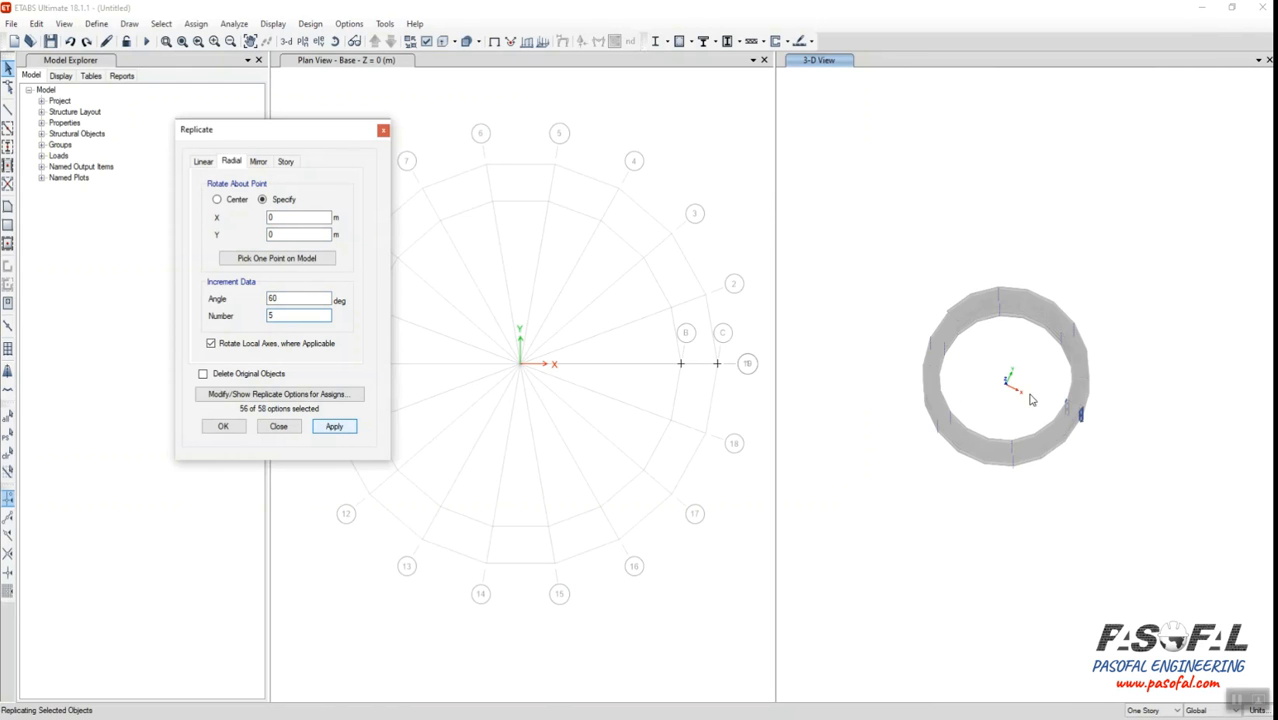
shift+middle_drag(1041, 495, 995, 387)
scroll(995, 387, up, 4)
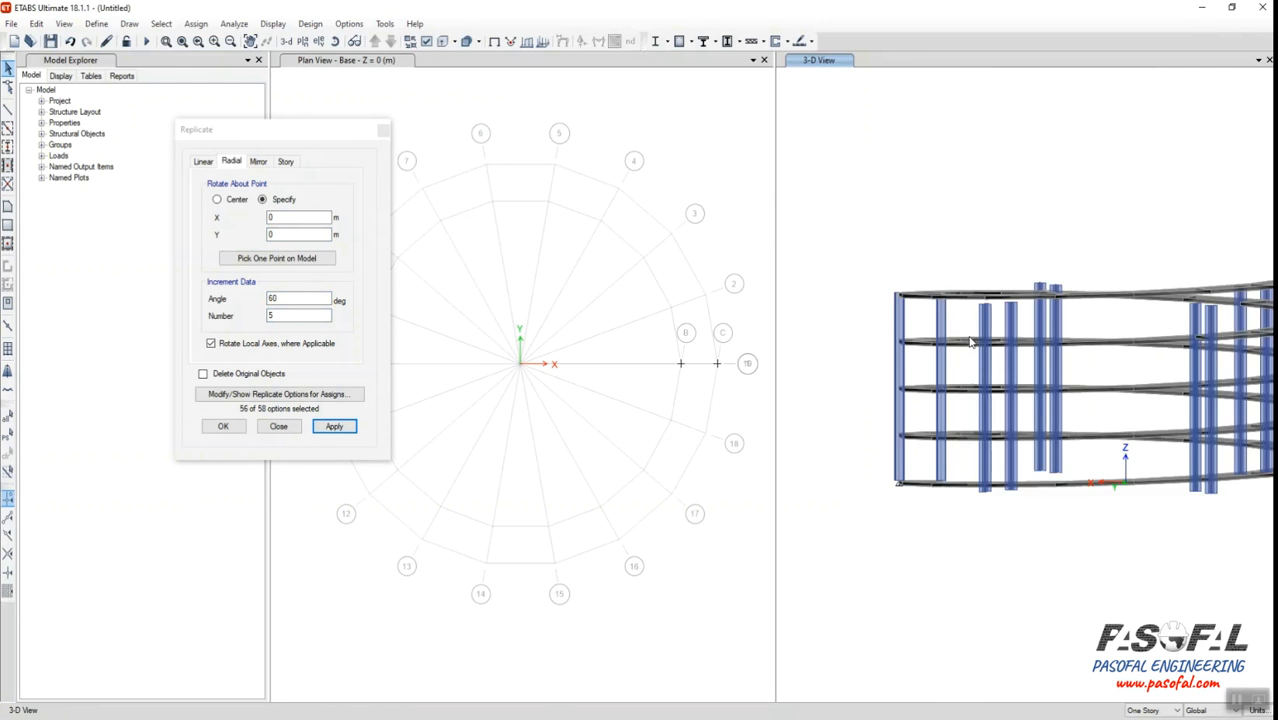
click(497, 48)
shift+middle_drag(1003, 328, 1086, 440)
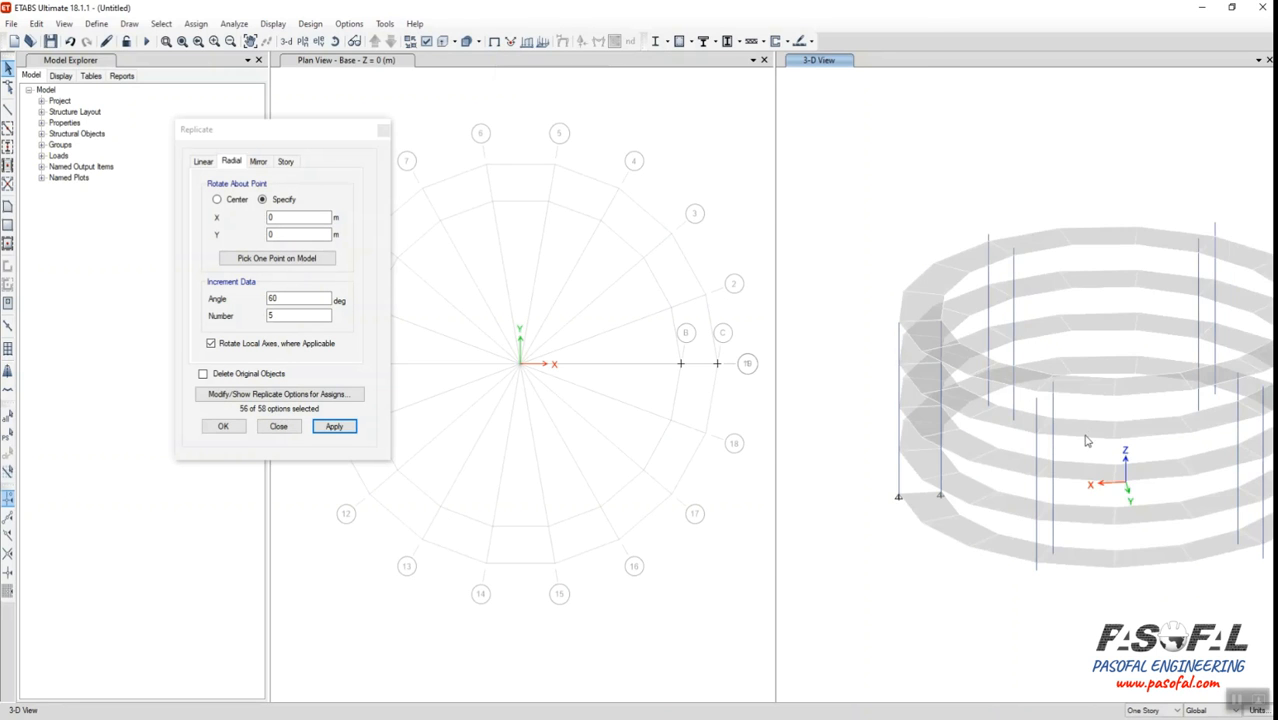
scroll(1065, 398, up, 3)
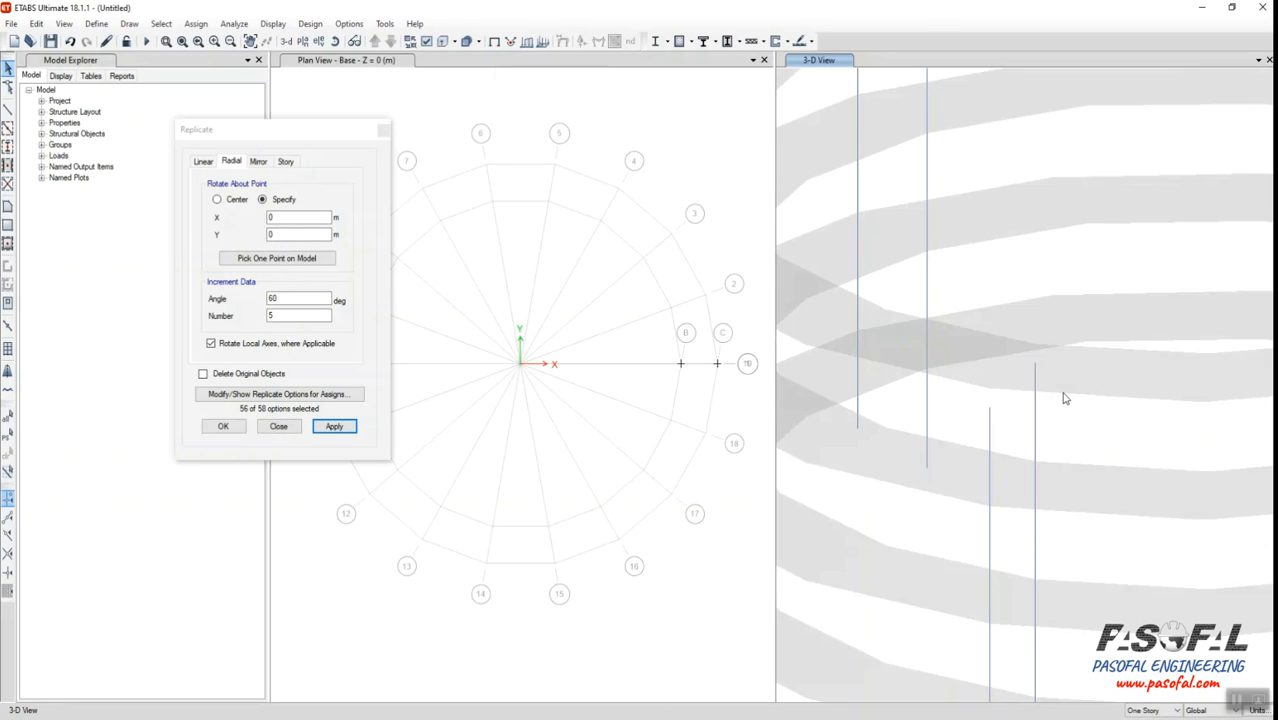
click(382, 131)
Reshape a replicated column pair by raising its top joints onto the ramp slab corners above
click(8, 88)
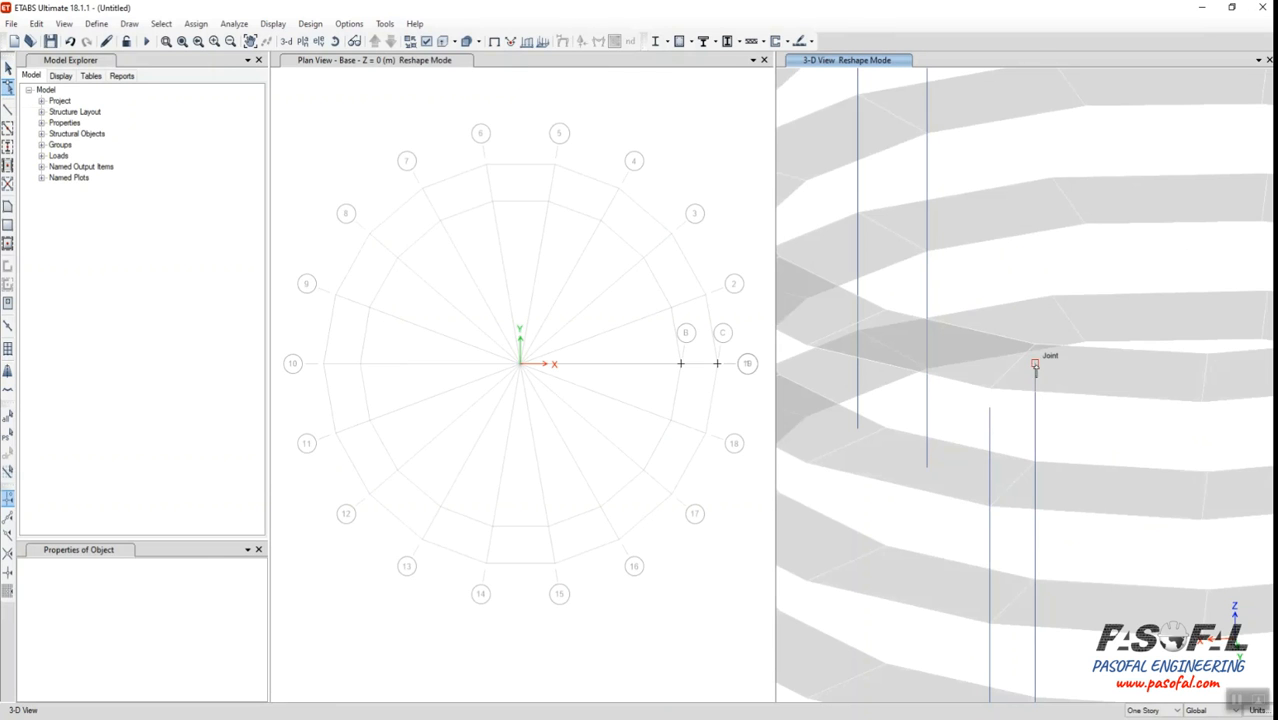
scroll(1043, 418, down, 4)
scroll(953, 411, up, 4)
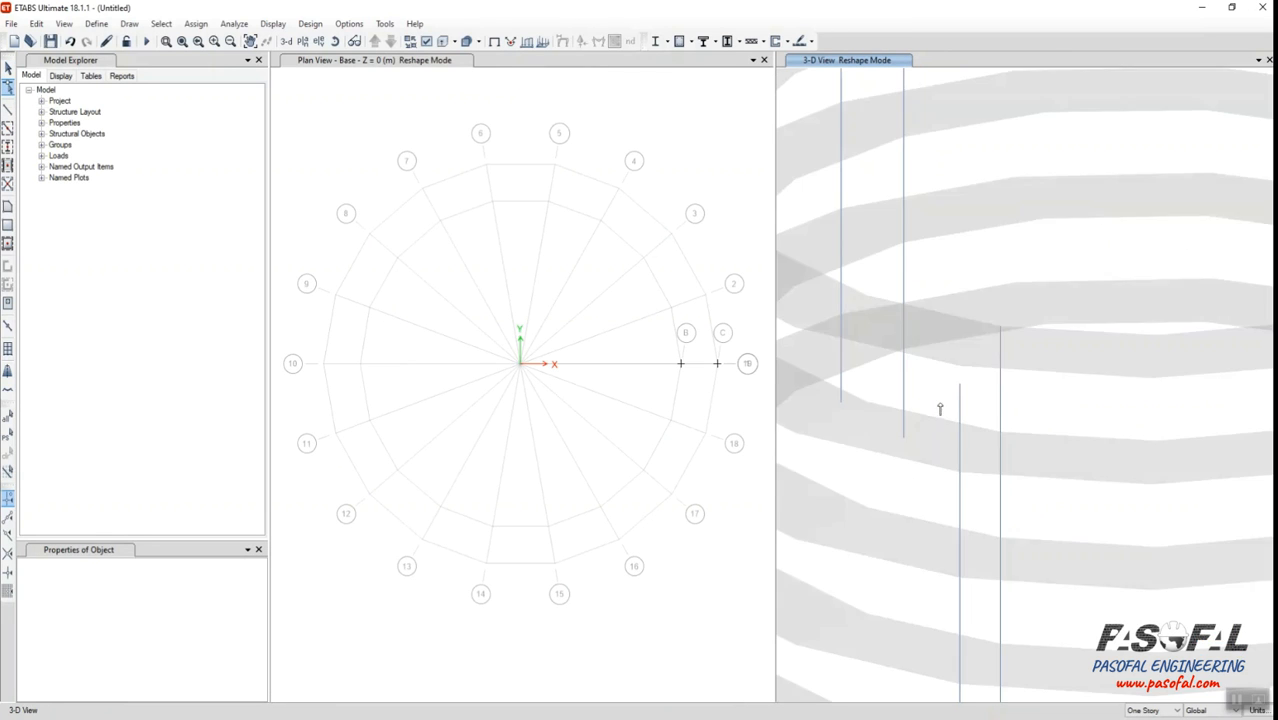
scroll(944, 367, down, 4)
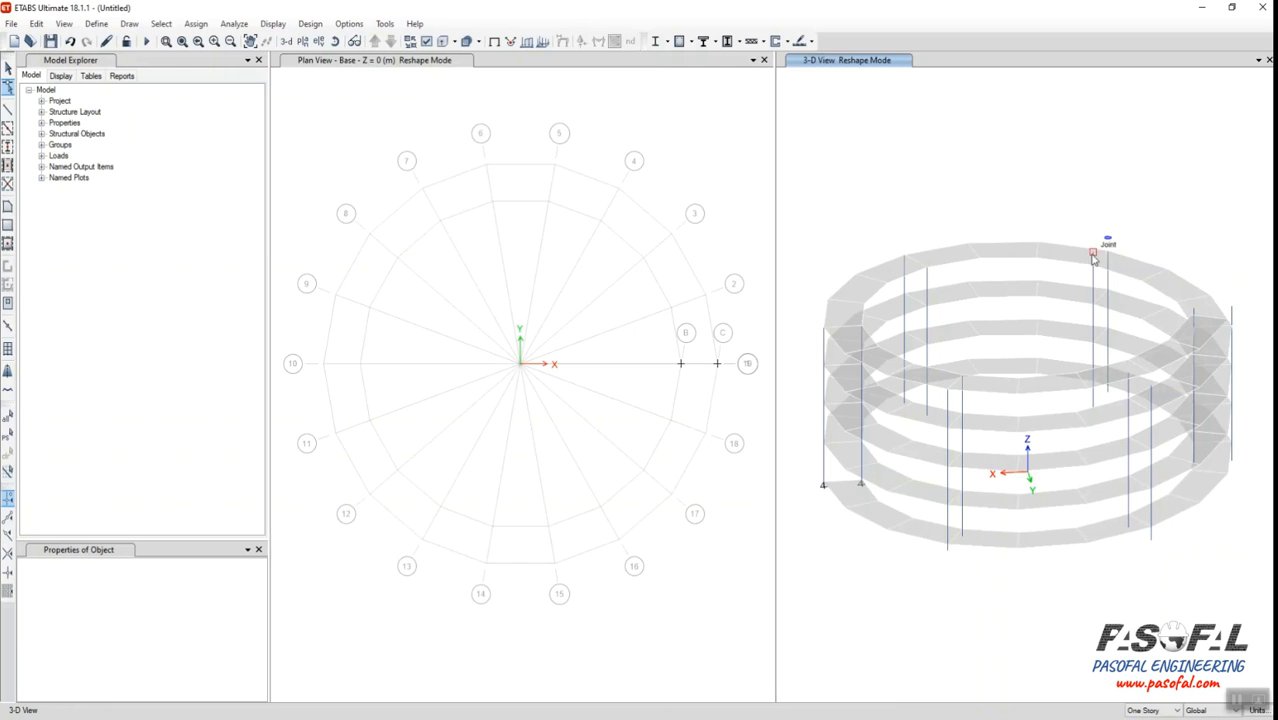
Lower the top joints of the next column pair onto the corners of the ramp slab
scroll(1243, 344, up, 4)
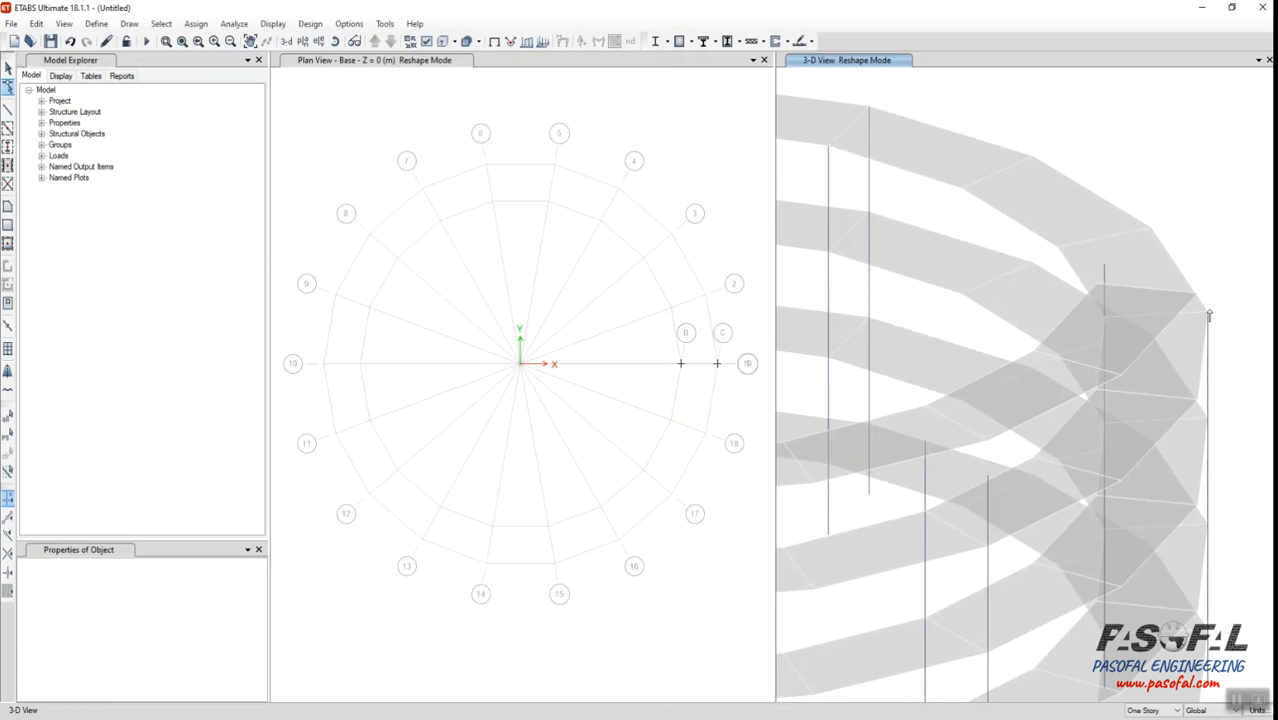
scroll(1209, 314, down, 4)
scroll(1166, 293, up, 4)
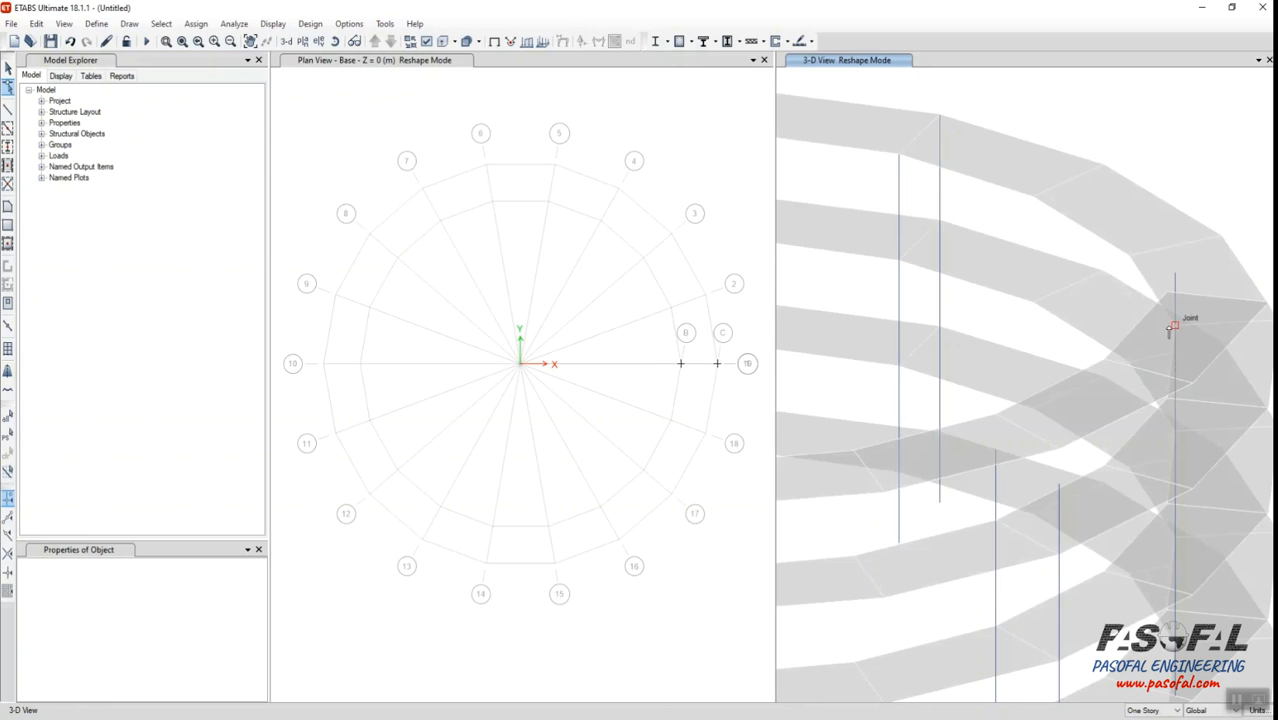
scroll(1118, 245, down, 4)
scroll(1156, 401, up, 4)
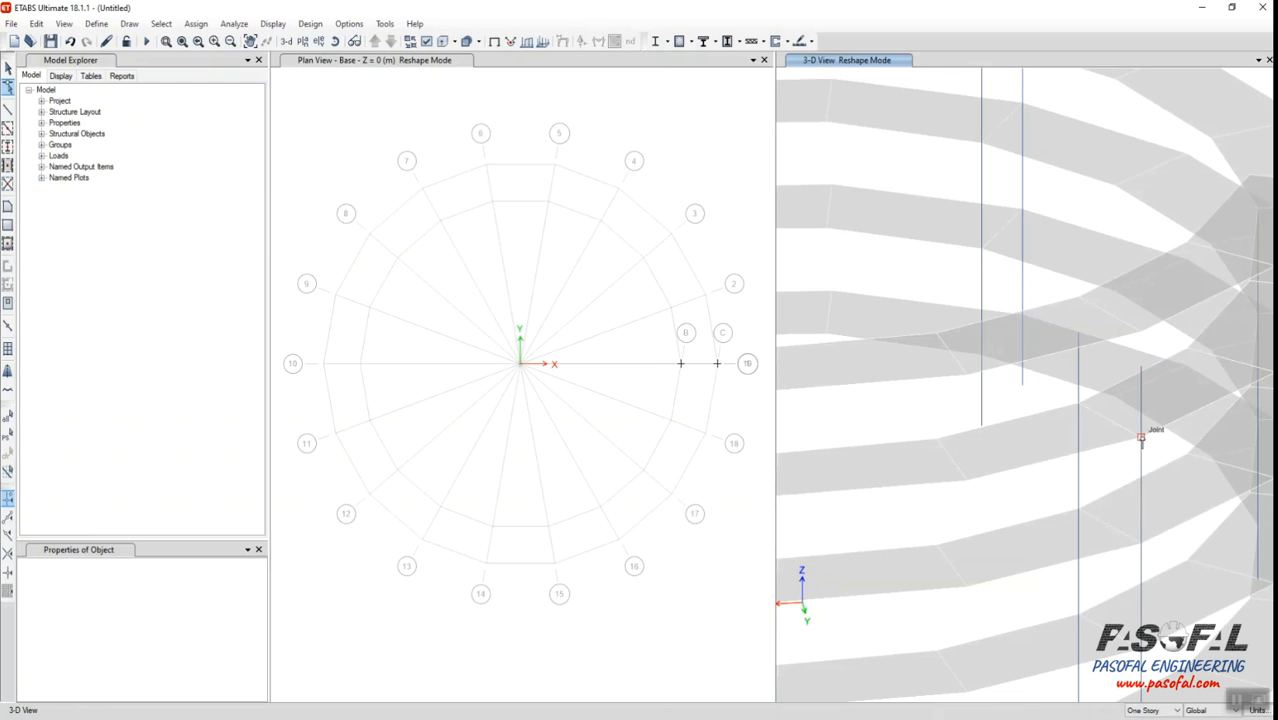
Move the neighbouring column pair's top joints to the ramp slab corners, undoing a misplaced move
scroll(1185, 412, down, 4)
scroll(1156, 418, up, 4)
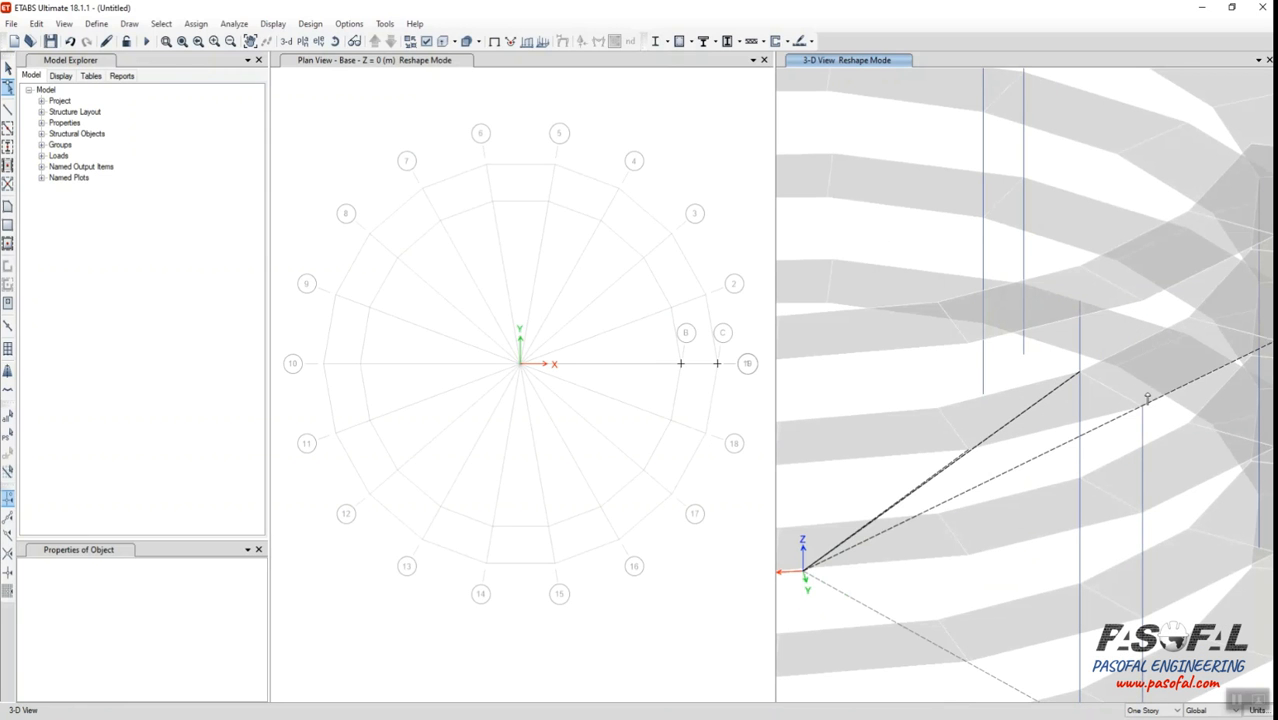
scroll(1147, 398, down, 4)
click(70, 41)
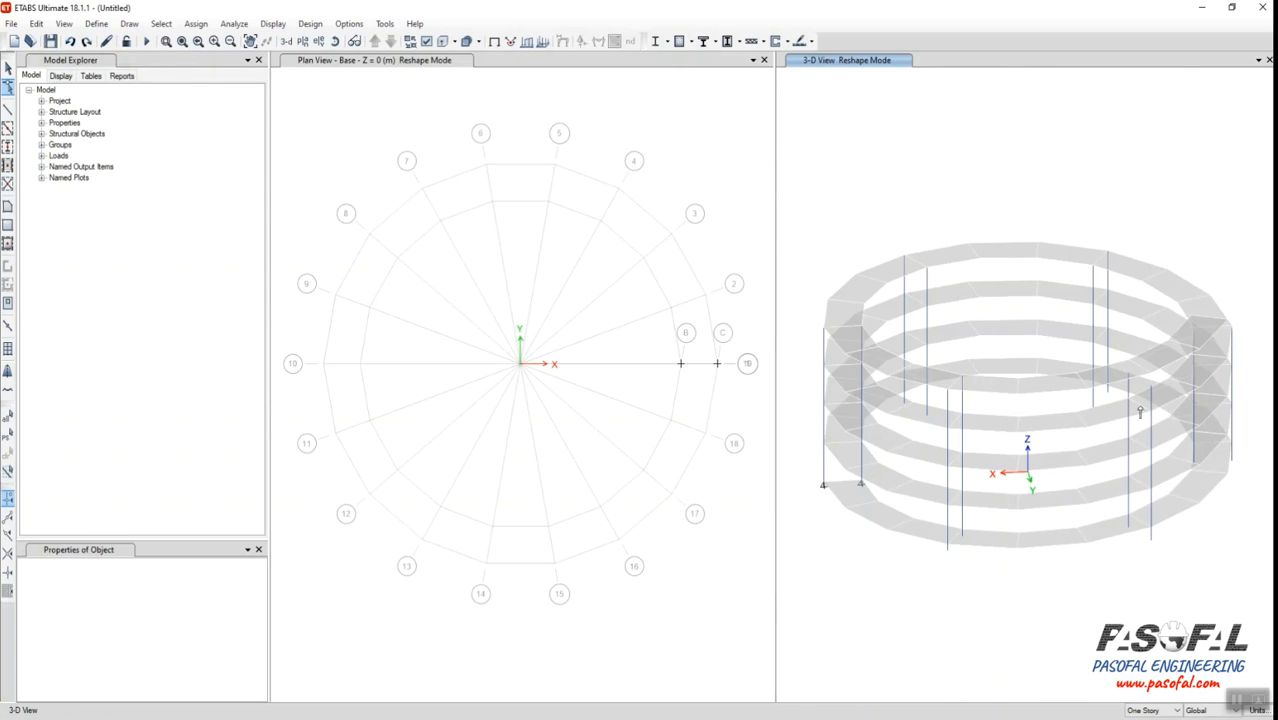
scroll(1146, 403, up, 4)
scroll(1132, 356, down, 4)
Leave reshape mode and examine how the columns meet the ramp from several angles in the extruded 3-D view
shift+middle_drag(1164, 468, 996, 211)
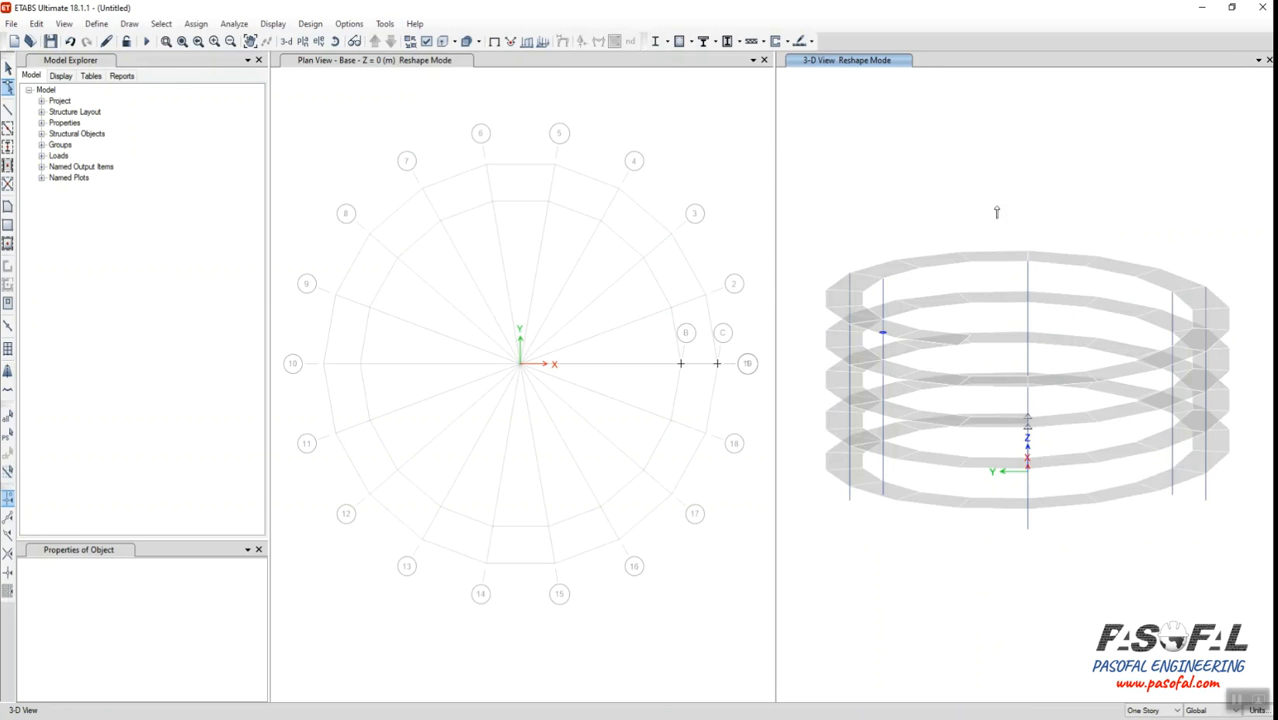
click(443, 41)
shift+middle_drag(998, 465, 970, 163)
key(Escape)
click(443, 41)
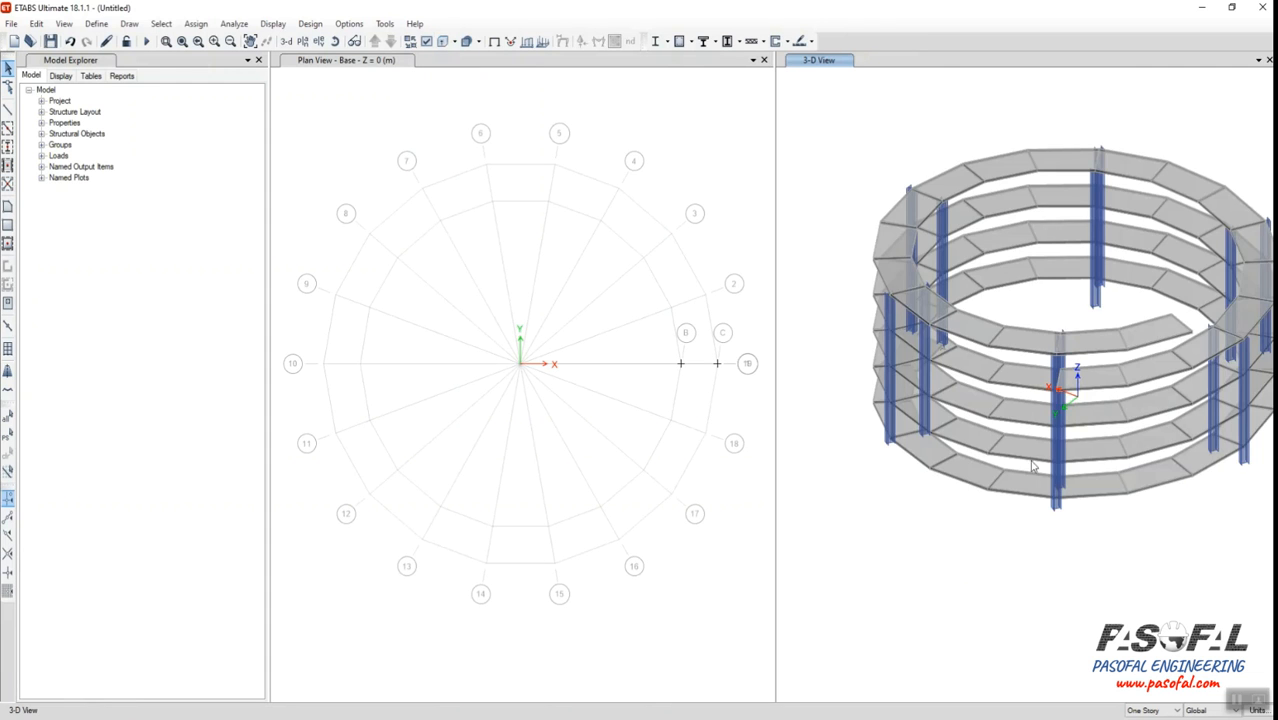
shift+middle_drag(1078, 532, 1036, 462)
middle_drag(1128, 460, 1018, 541)
click(1058, 378)
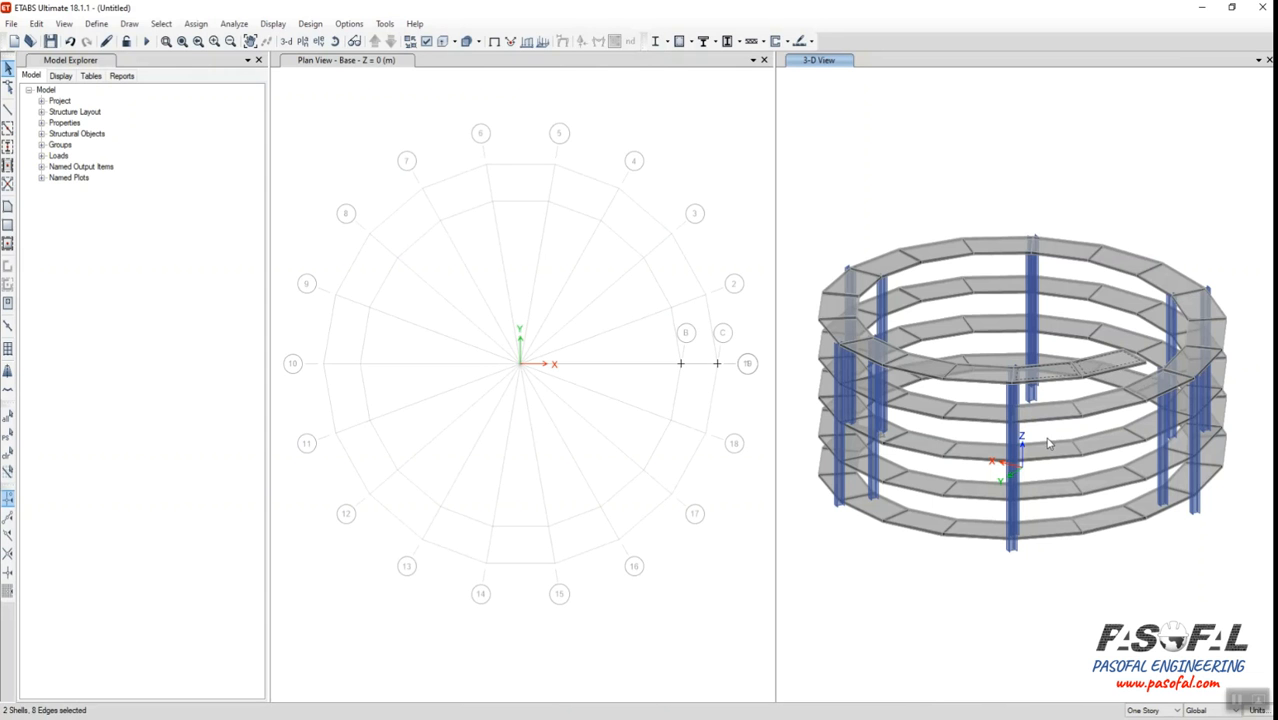
shift+middle_drag(1066, 398, 1052, 473)
shift+middle_drag(1035, 531, 1058, 512)
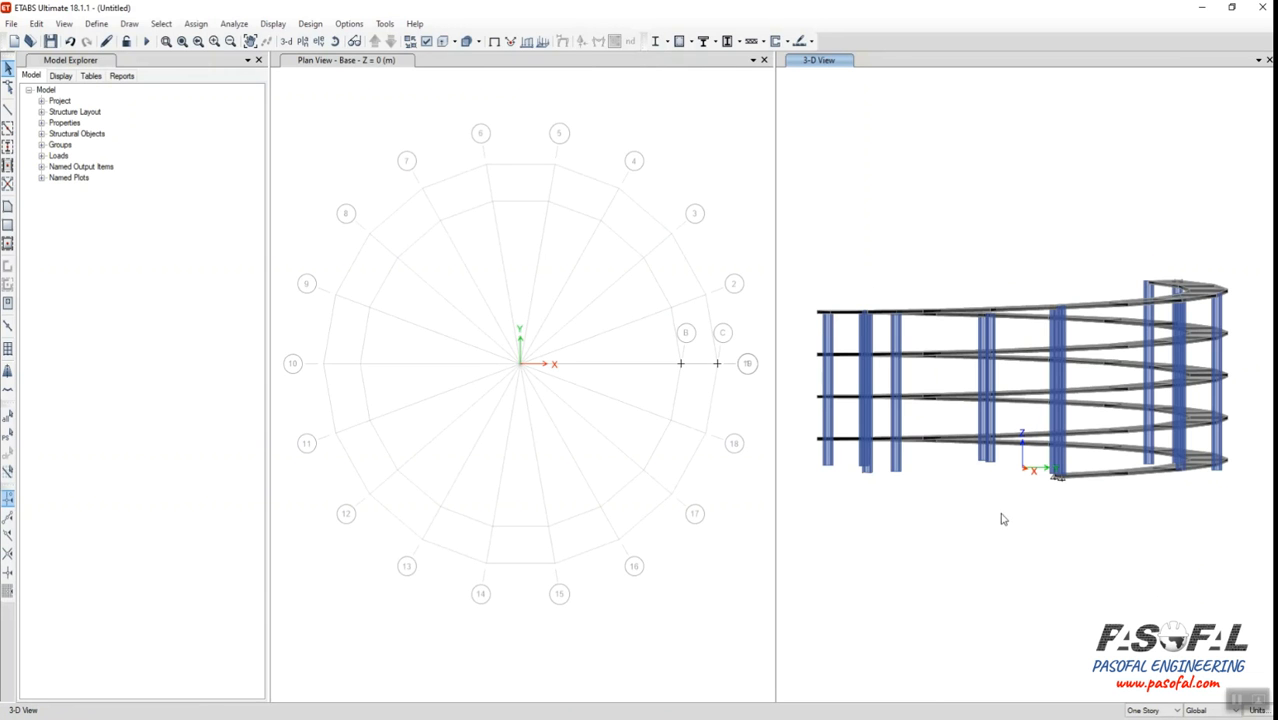